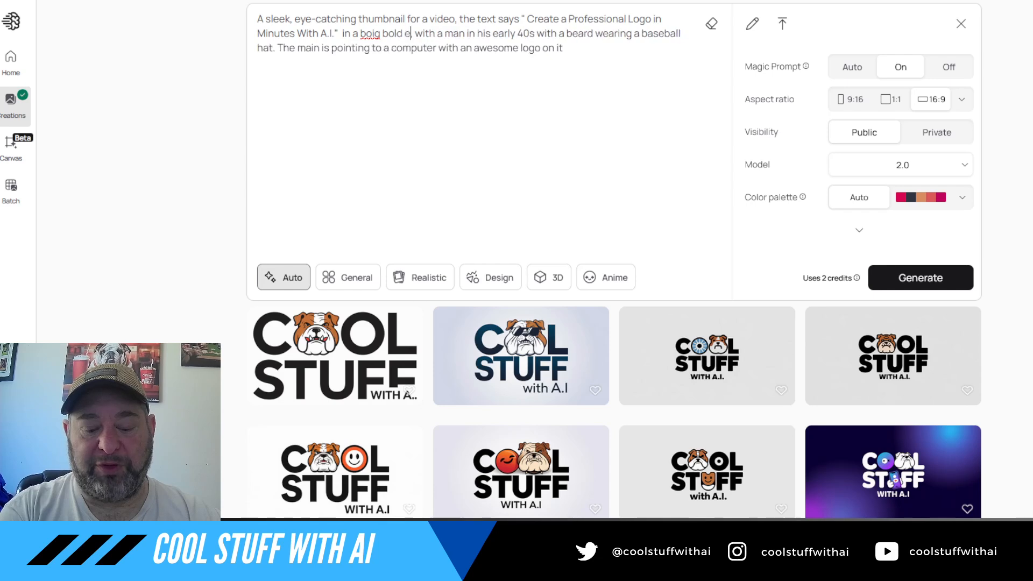
Complete the prompt's text description with "big bold eye-catching font and color", correct the misspelled words, and generate the thumbnails
{"action": "type", "text": "font and color"}
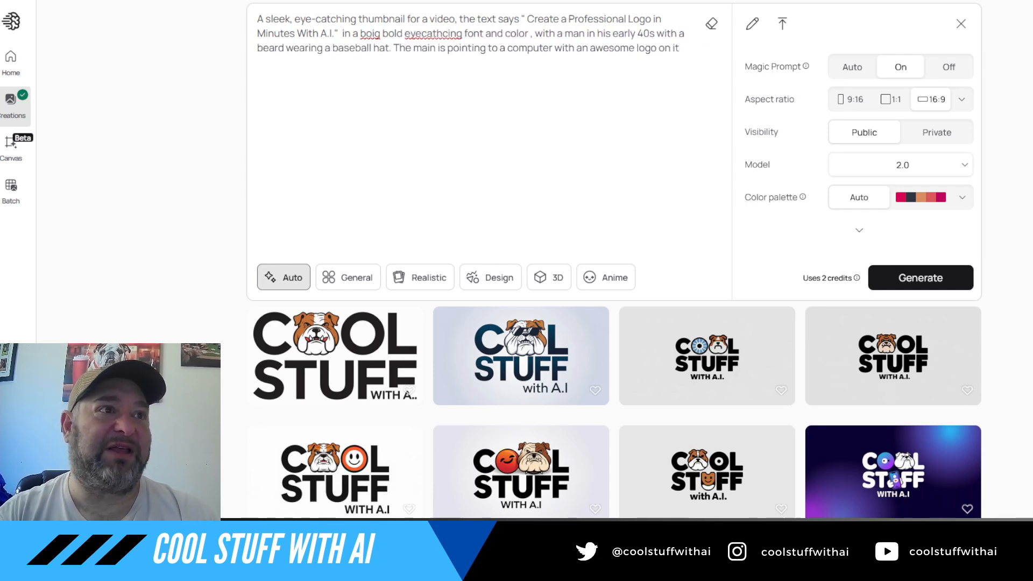
{"action": "left_click", "coordinate": [367, 79]}
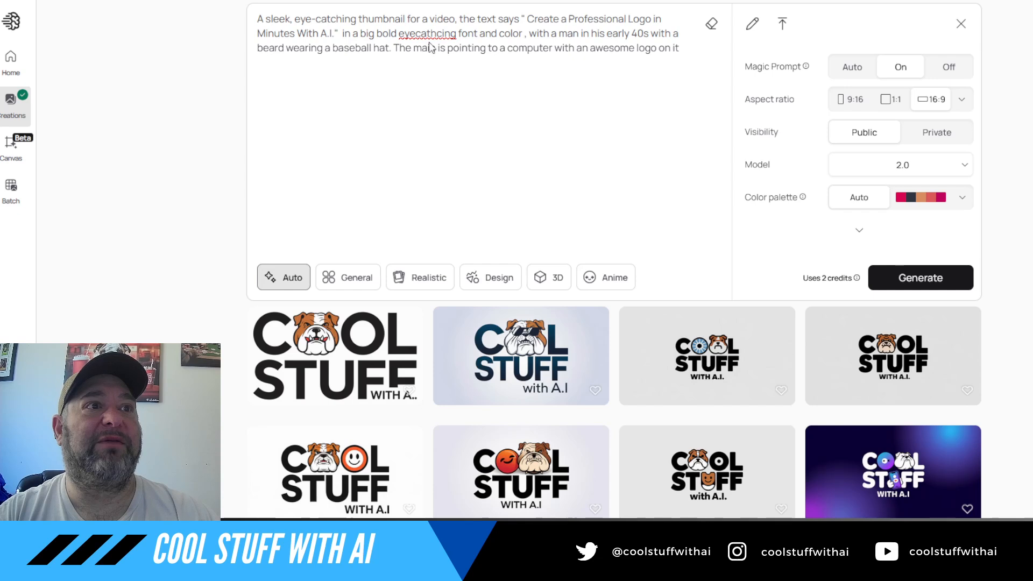
{"action": "left_click", "coordinate": [426, 74]}
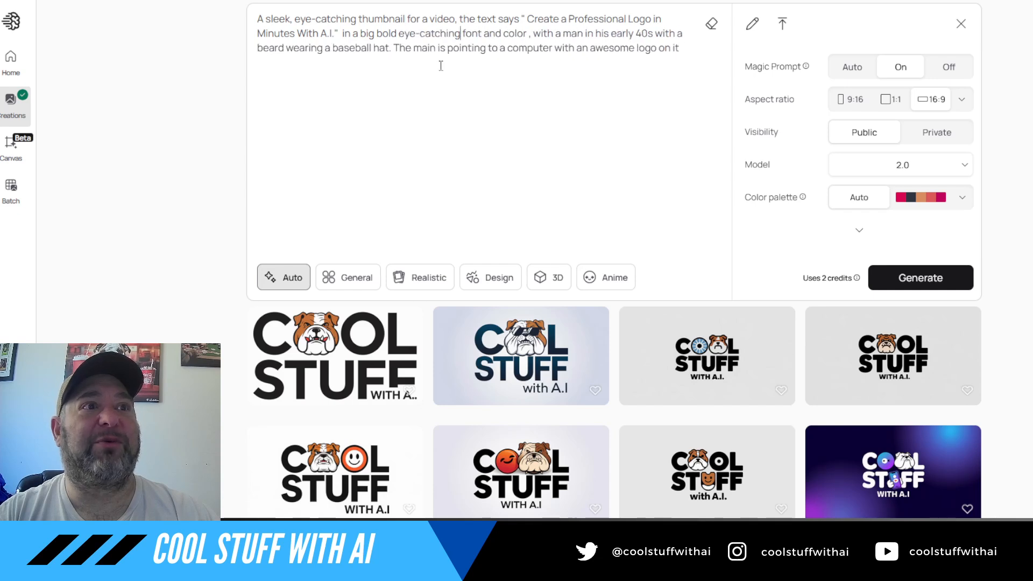
{"action": "left_click", "coordinate": [532, 69]}
{"action": "left_click", "coordinate": [920, 276]}
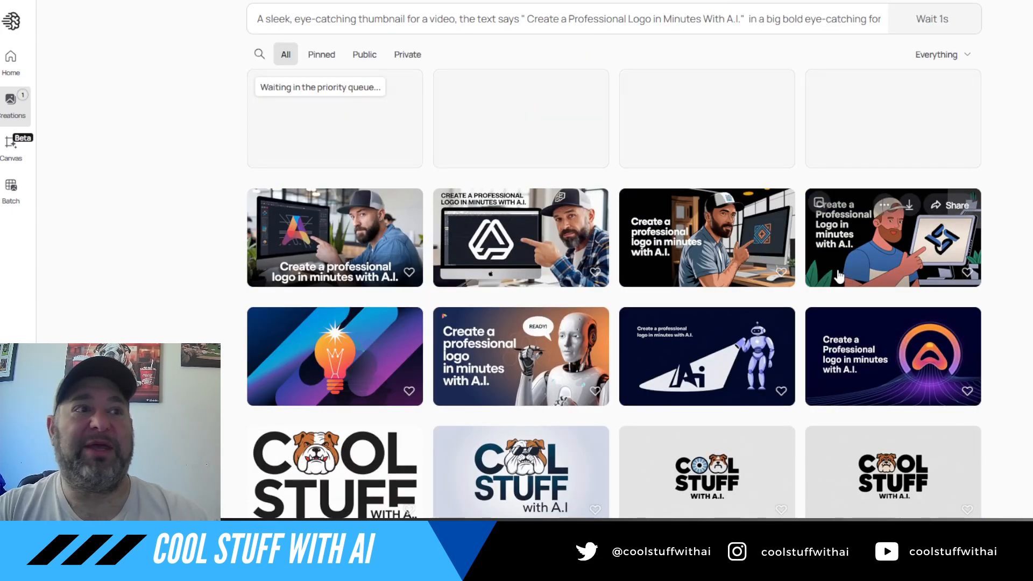
Remix the illustrated thumbnail of the man in the blue shirt, describing him as a stocky man and setting image weight to 40
{"action": "left_click", "coordinate": [714, 232]}
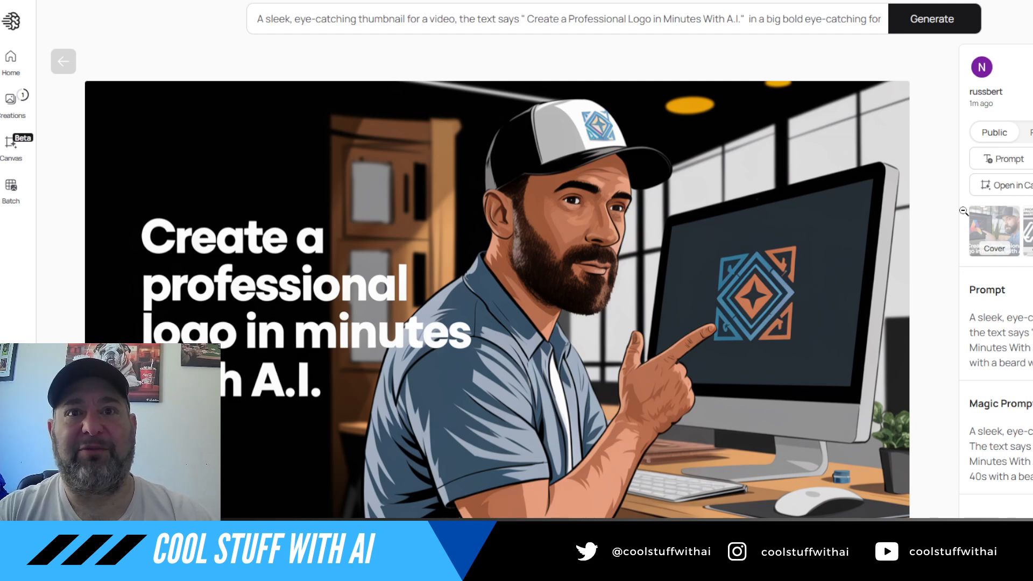
{"action": "left_click", "coordinate": [1032, 159]}
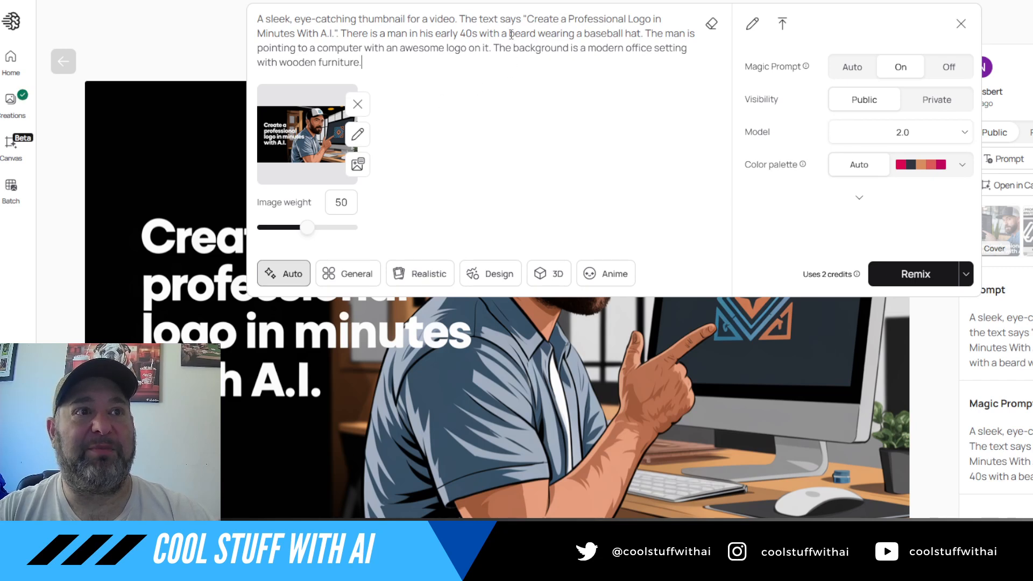
{"action": "left_click", "coordinate": [387, 34]}
{"action": "type", "text": "stocky"}
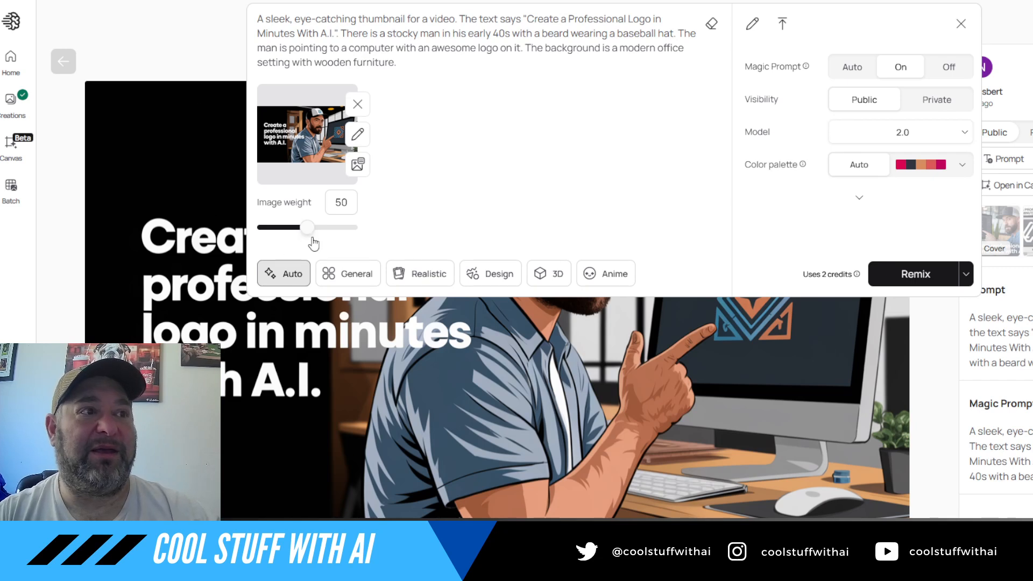
{"action": "left_click_drag", "start_coordinate": [306, 230], "coordinate": [296, 228]}
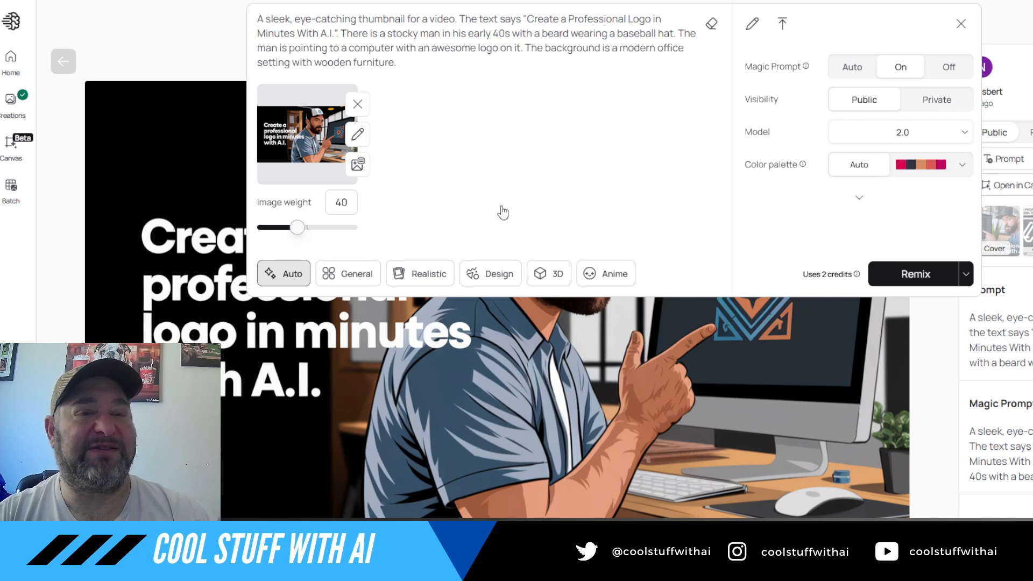
{"action": "left_click", "coordinate": [934, 284]}
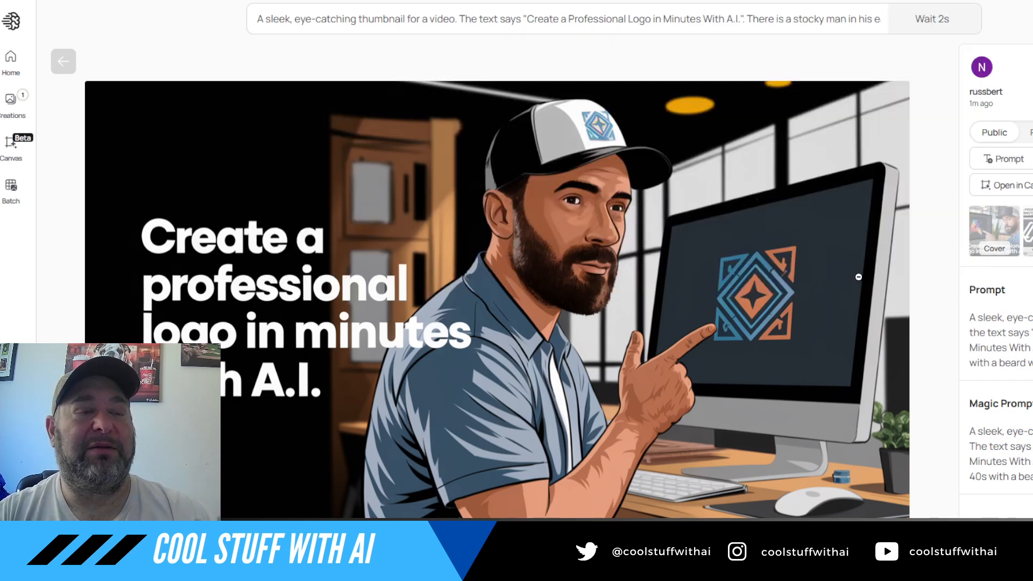
Examine at full size the photo thumbnail with the orange "LOGO" text and the flat illustration with the red computer
{"action": "left_click", "coordinate": [11, 105]}
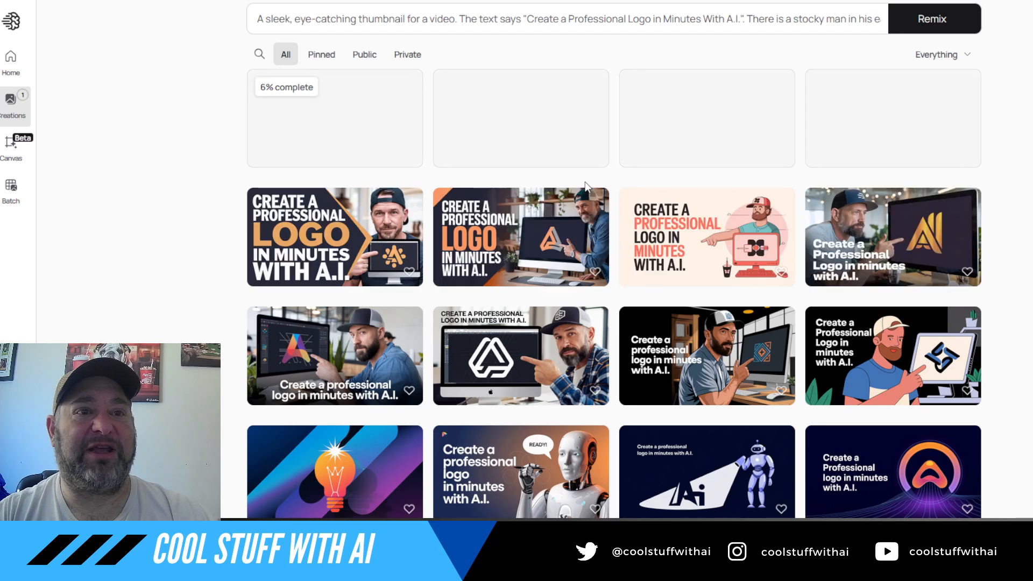
{"action": "left_click", "coordinate": [321, 243]}
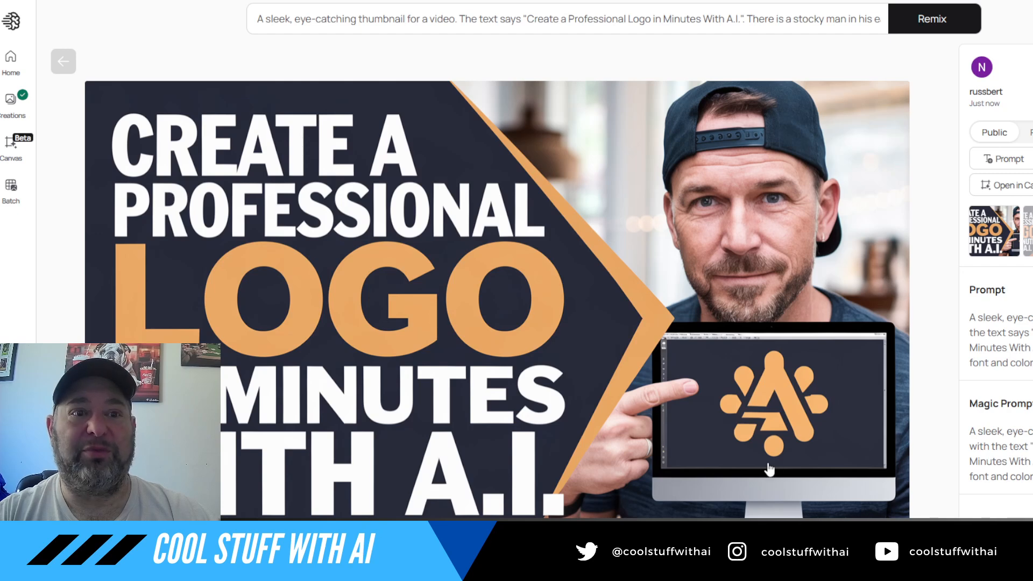
{"action": "left_click", "coordinate": [19, 114]}
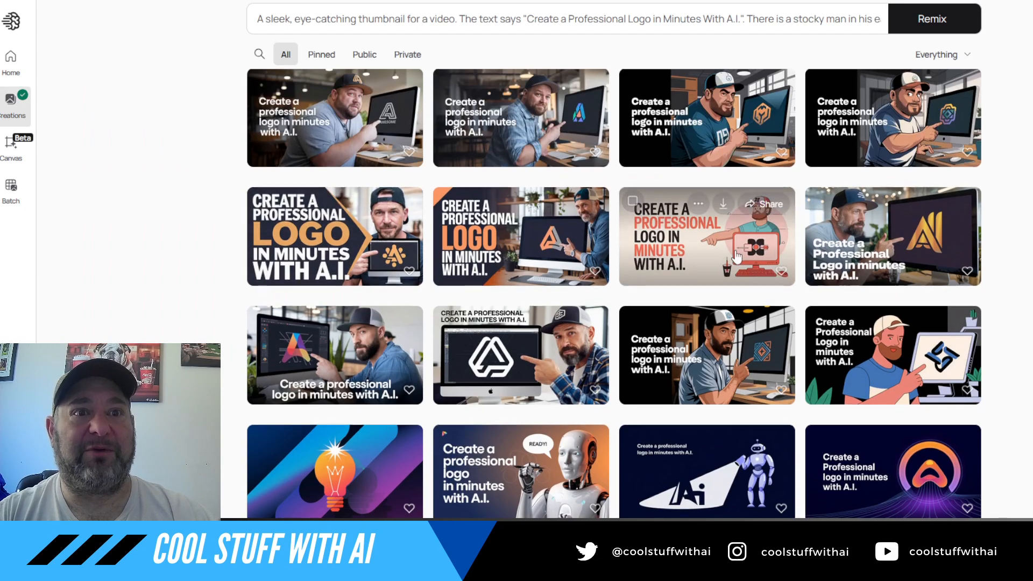
{"action": "left_click", "coordinate": [736, 257]}
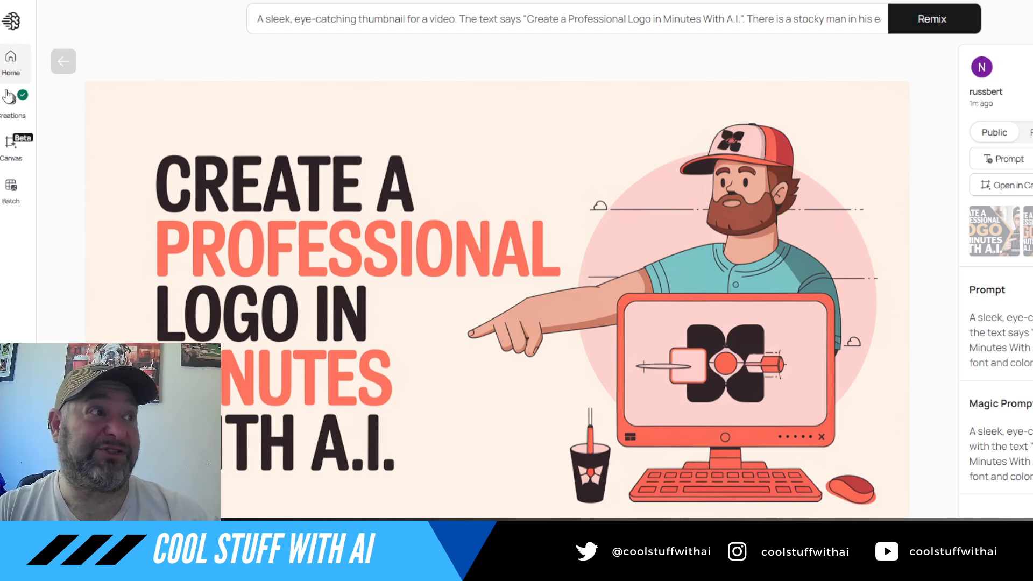
{"action": "left_click", "coordinate": [19, 118]}
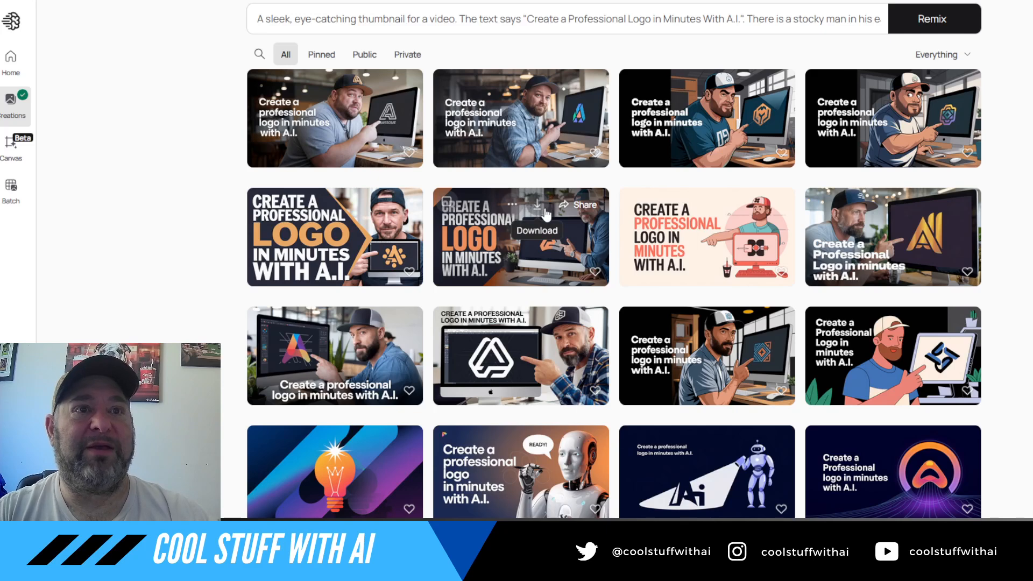
Open the stocky cartoon man remix and add "in a big bold eye catching font" after the quoted title in the prompt
{"action": "left_click", "coordinate": [904, 128]}
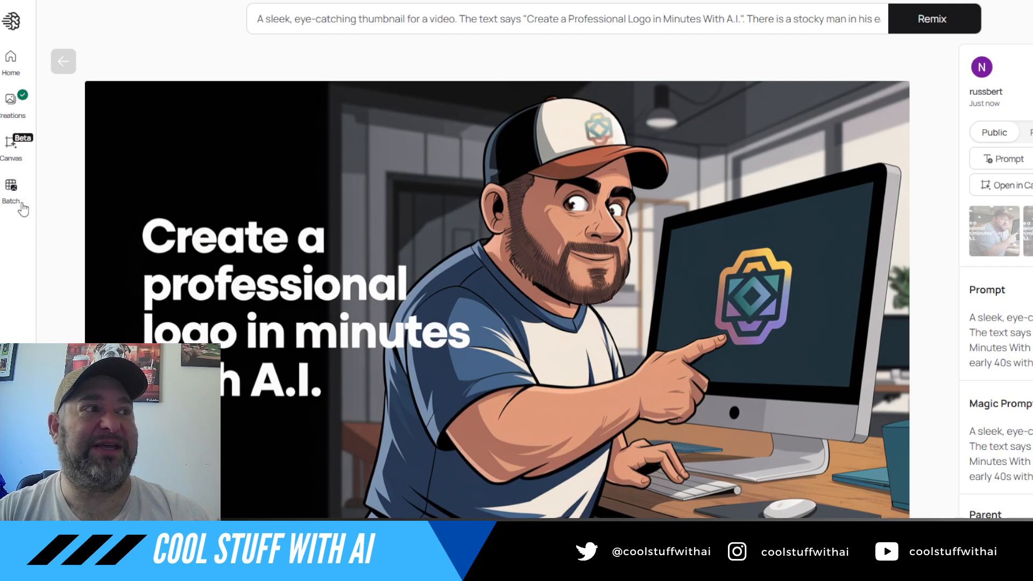
{"action": "left_click", "coordinate": [549, 19]}
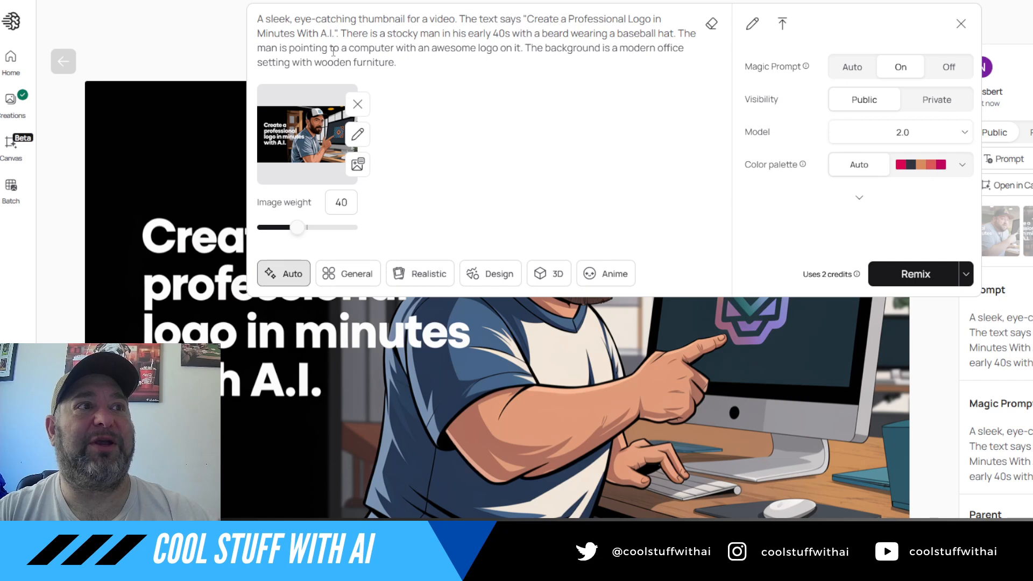
{"action": "left_click", "coordinate": [338, 34]}
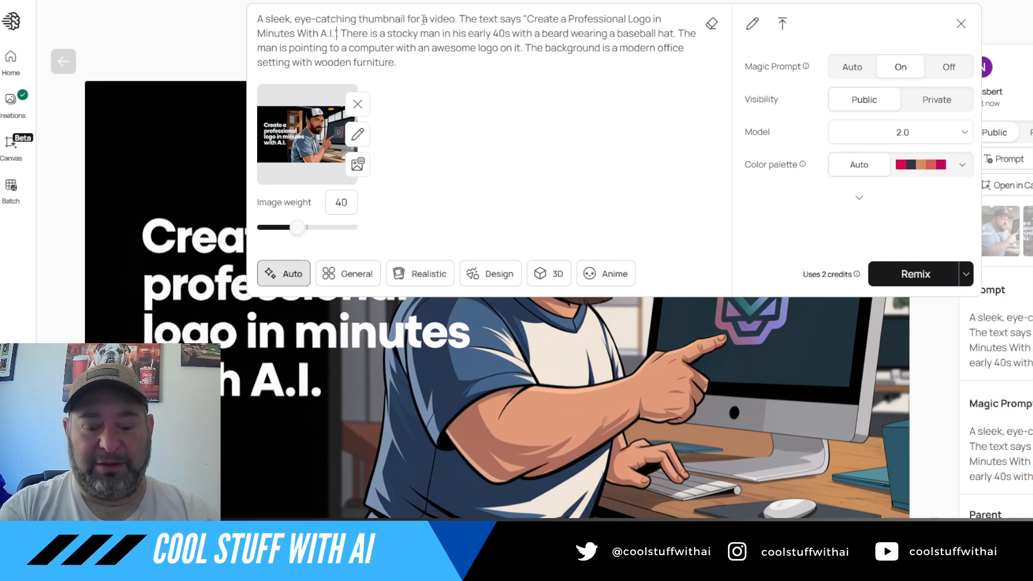
{"action": "type", "text": "\". in a "}
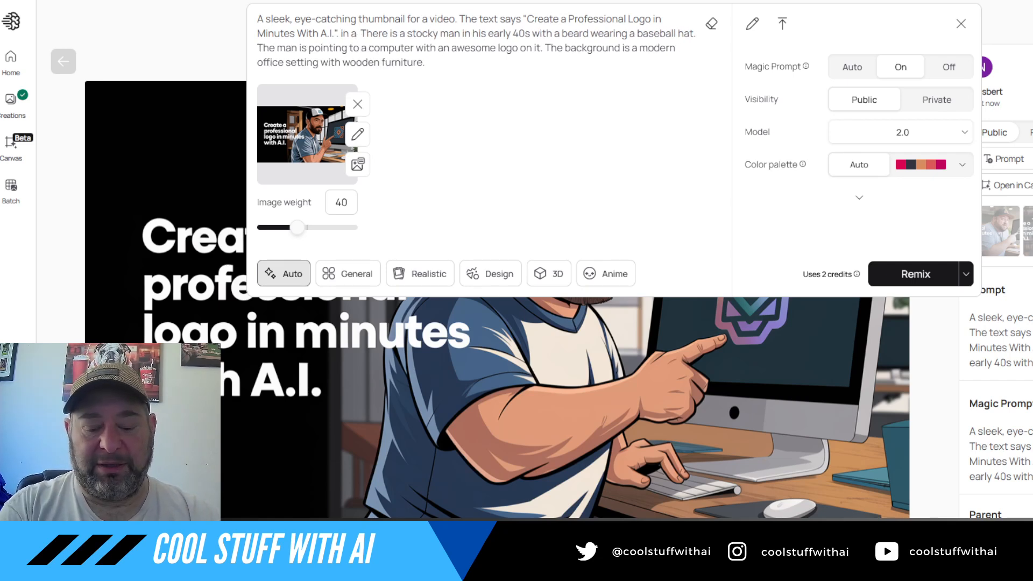
{"action": "type", "text": "big bold eyec"}
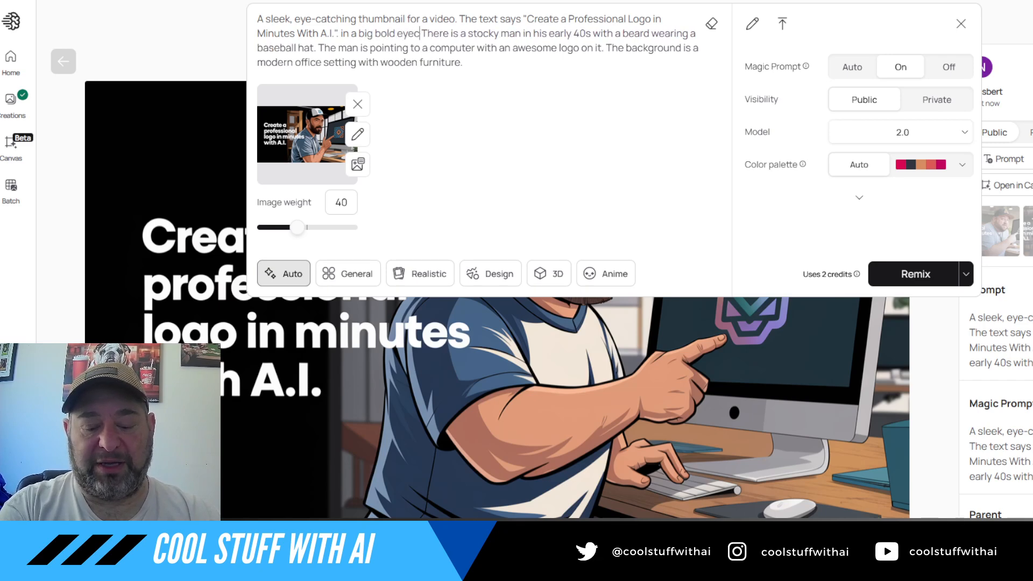
{"action": "type", "text": "atching font"}
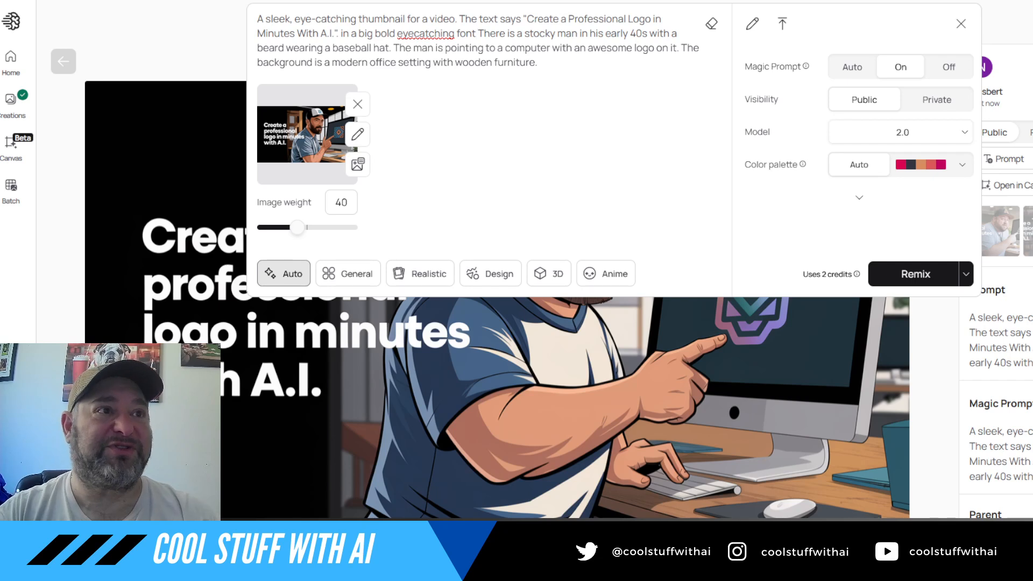
{"action": "right_click", "coordinate": [429, 35]}
{"action": "left_click", "coordinate": [452, 49]}
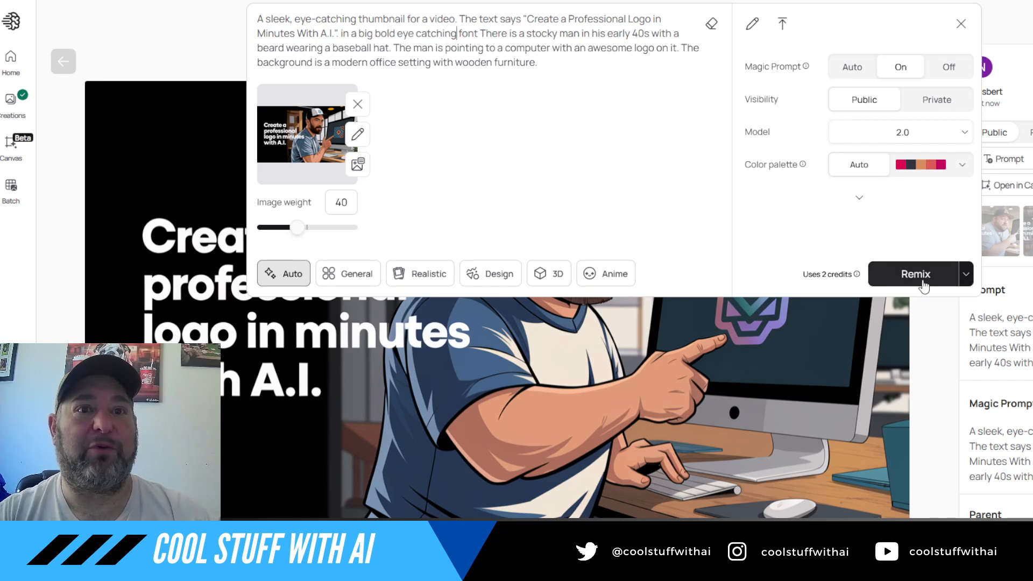
Remove the reference image from the prompt and copy the full prompt text
{"action": "left_click", "coordinate": [357, 104]}
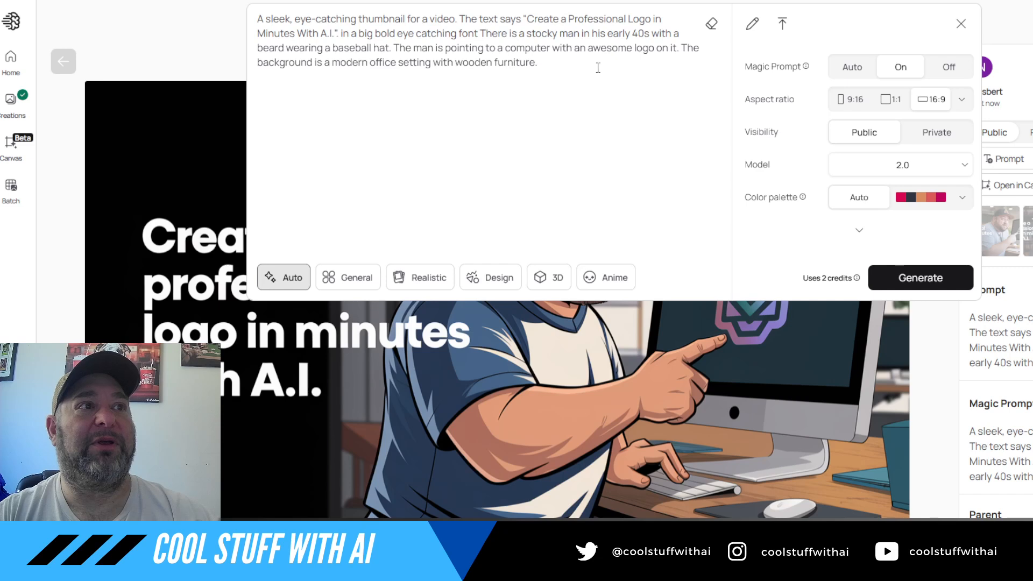
{"action": "left_click", "coordinate": [309, 22]}
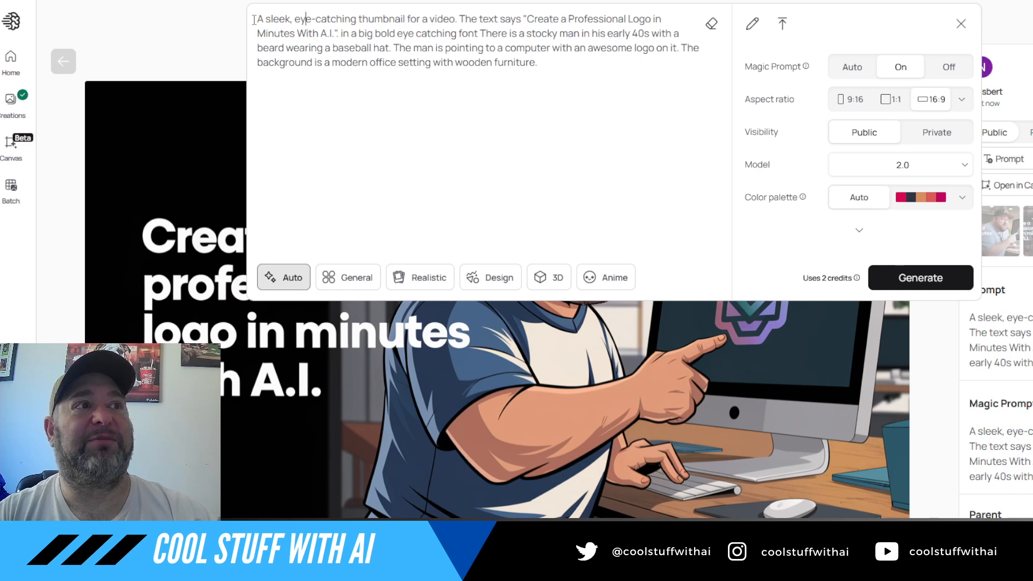
{"action": "left_click_drag", "start_coordinate": [577, 65], "coordinate": [250, 6]}
{"action": "key", "text": "ctrl+c"}
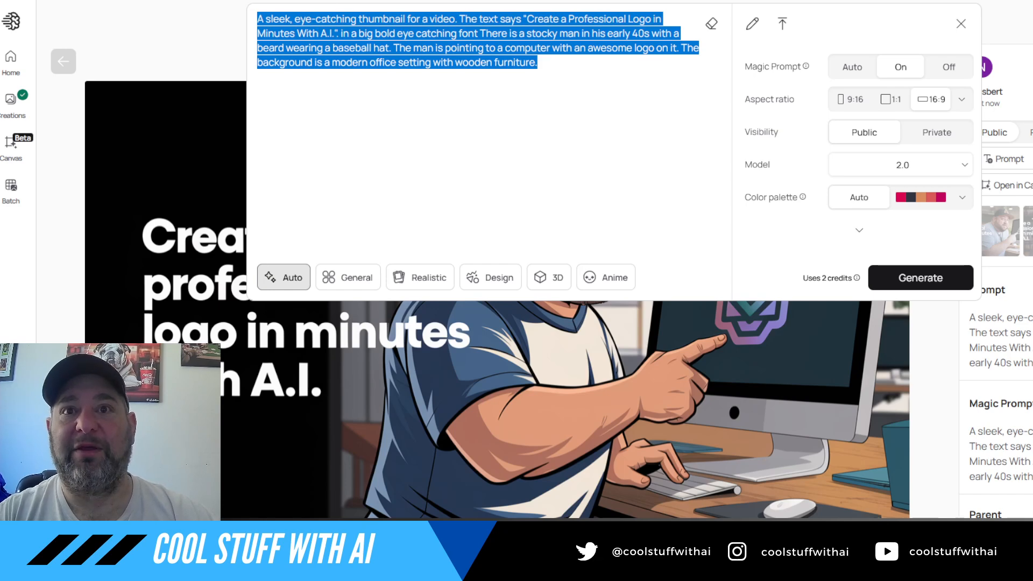
Remix the open stocky cartoon thumbnail, replacing its prompt with the copied text and leaving image weight at 50
{"action": "key", "text": "Escape"}
{"action": "left_click", "coordinate": [1032, 158]}
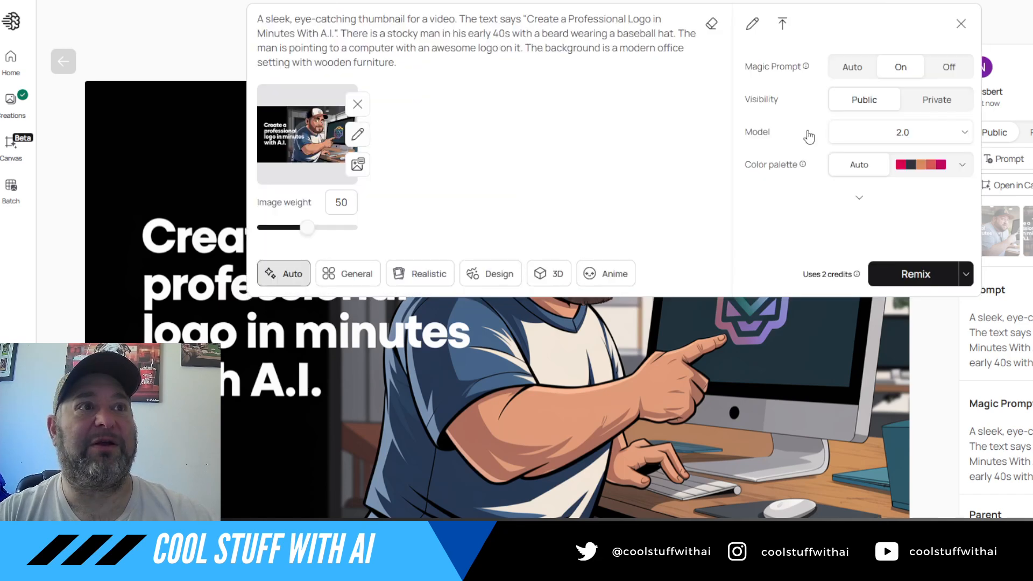
{"action": "key", "text": "ctrl+a"}
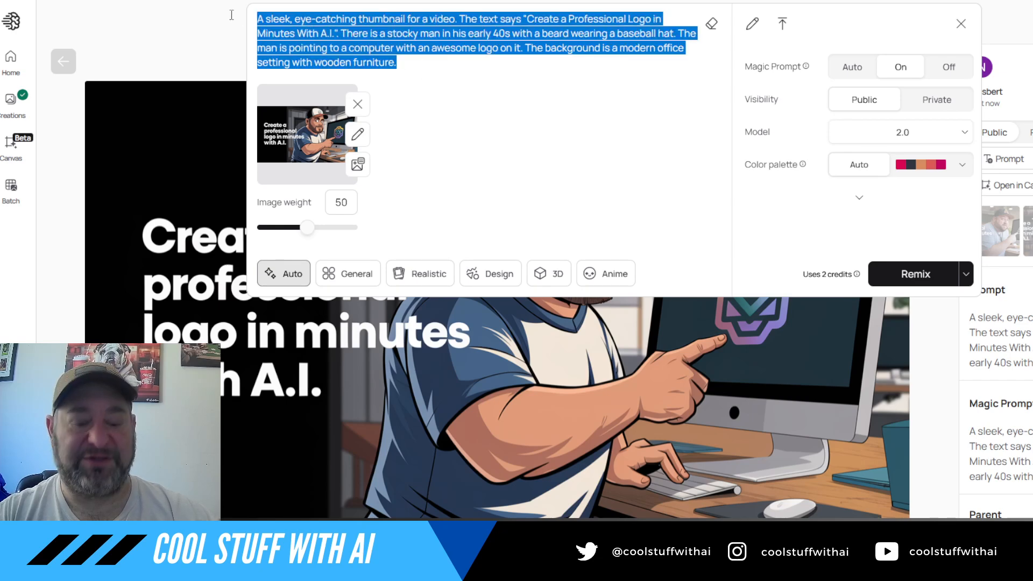
{"action": "key", "text": "ctrl+v"}
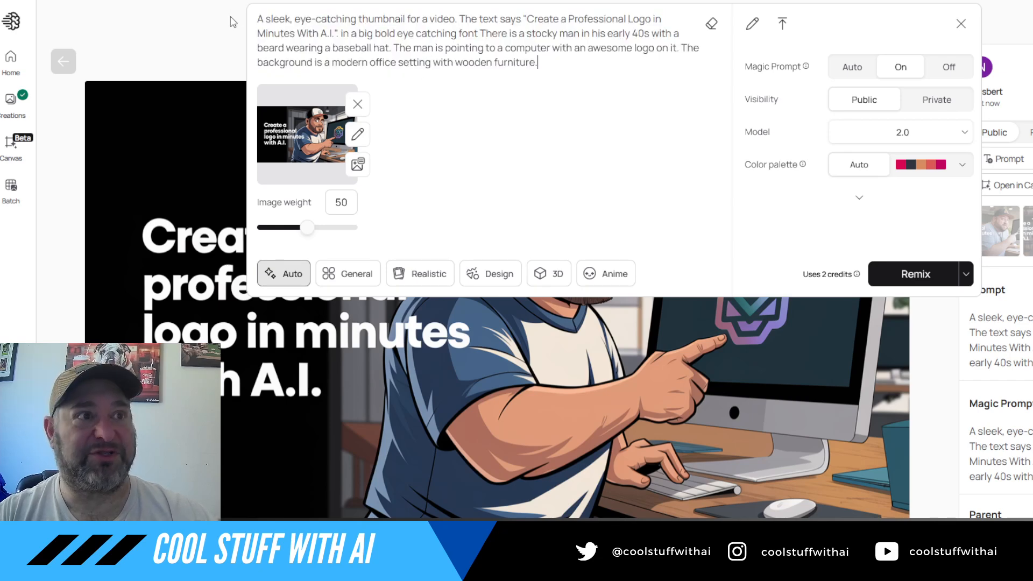
{"action": "left_click", "coordinate": [932, 277]}
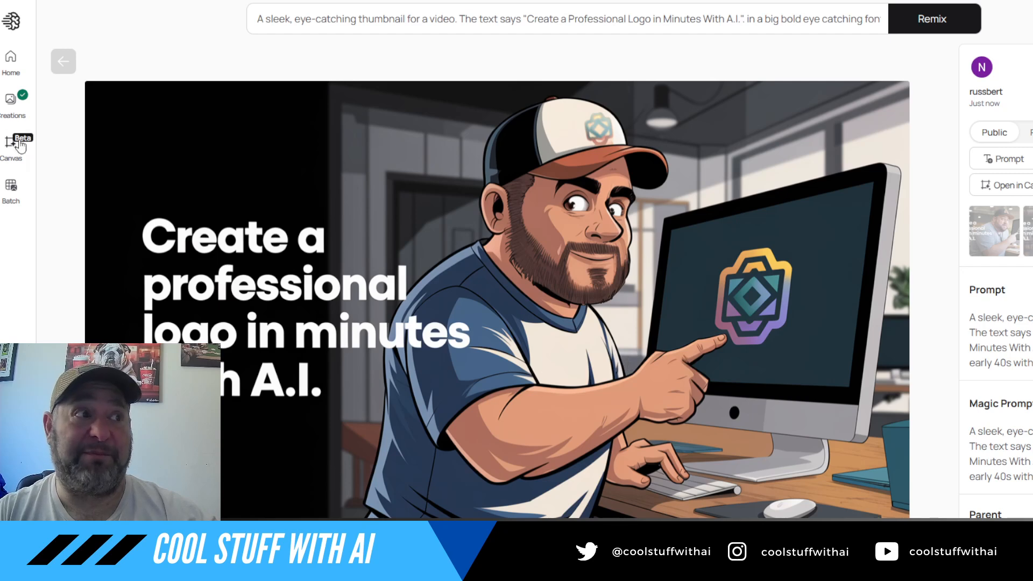
View the newest cartoon remix with the blue-brimmed cap at full size, and remove the reference image from the prompt
{"action": "left_click", "coordinate": [11, 113]}
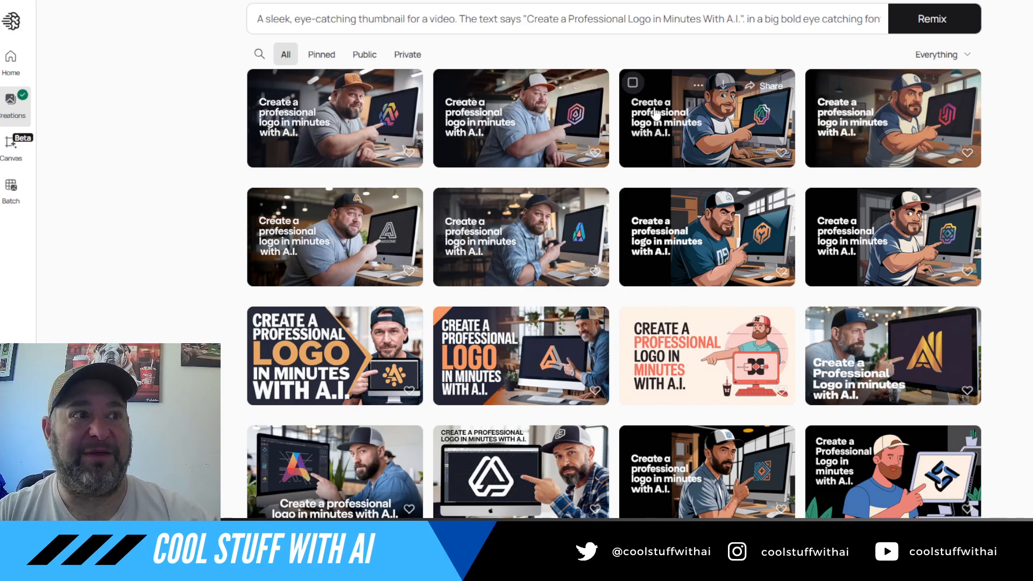
{"action": "left_click", "coordinate": [713, 123]}
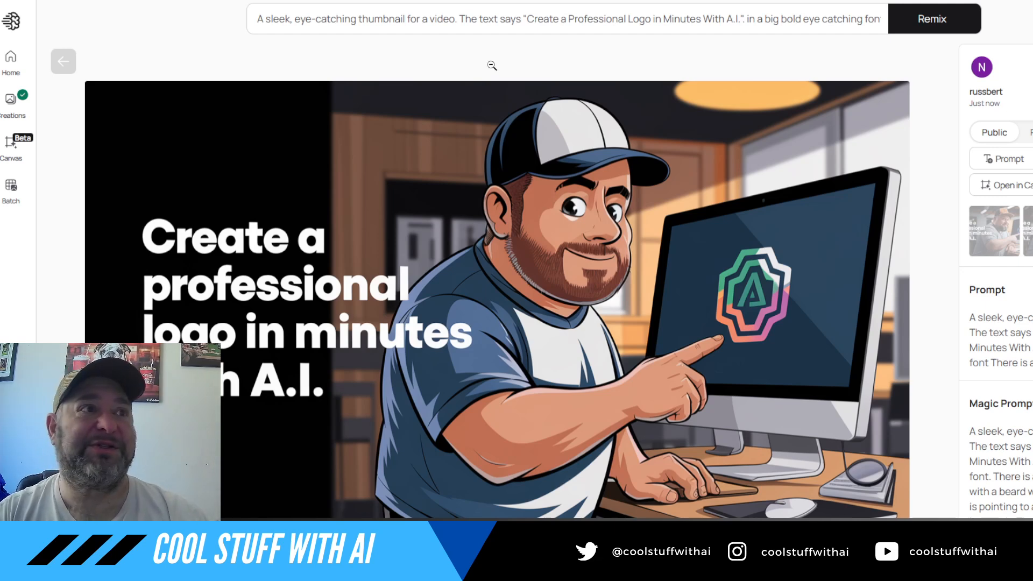
{"action": "left_click", "coordinate": [435, 20]}
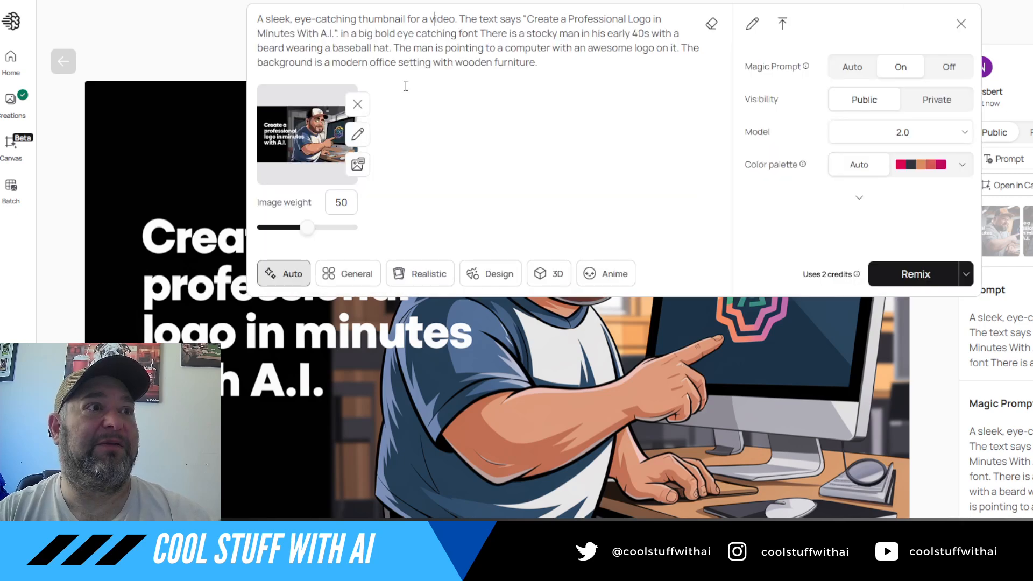
{"action": "left_click", "coordinate": [357, 105]}
Return to the home feed, add a period after "eye catching font" in the prompt, and generate new thumbnails from text alone
{"action": "left_click", "coordinate": [5, 61]}
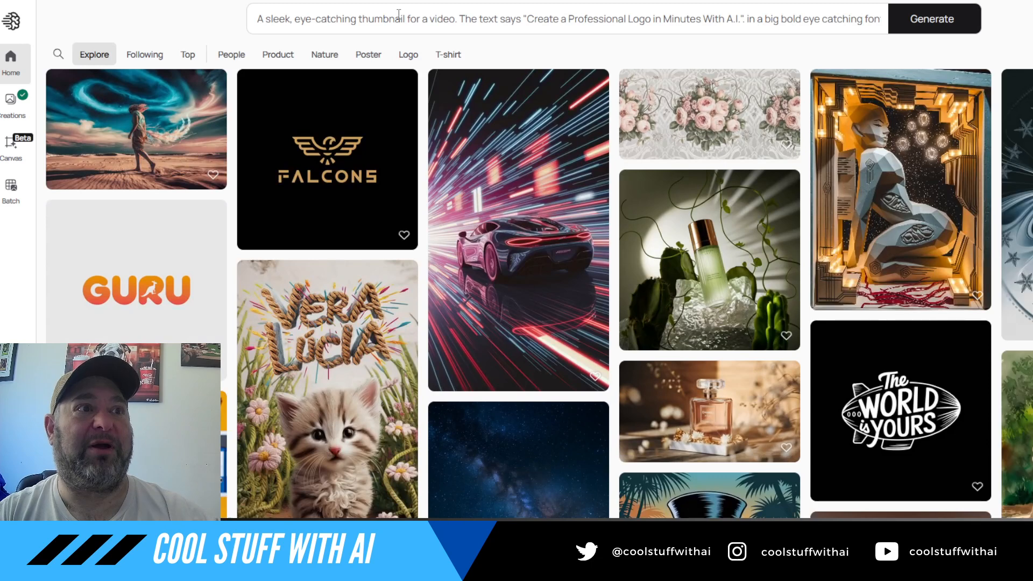
{"action": "triple_click", "coordinate": [399, 11]}
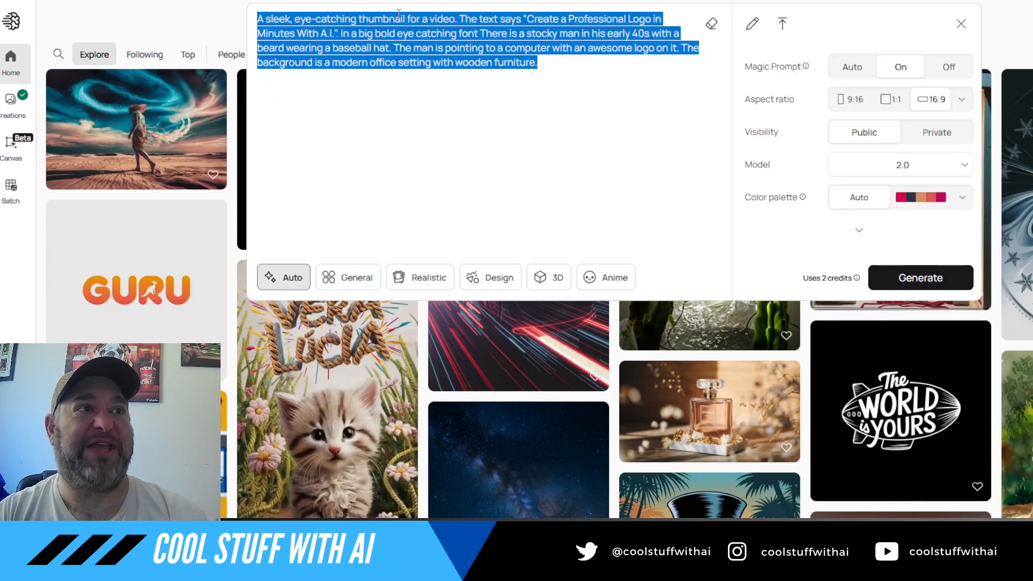
{"action": "left_click", "coordinate": [398, 15]}
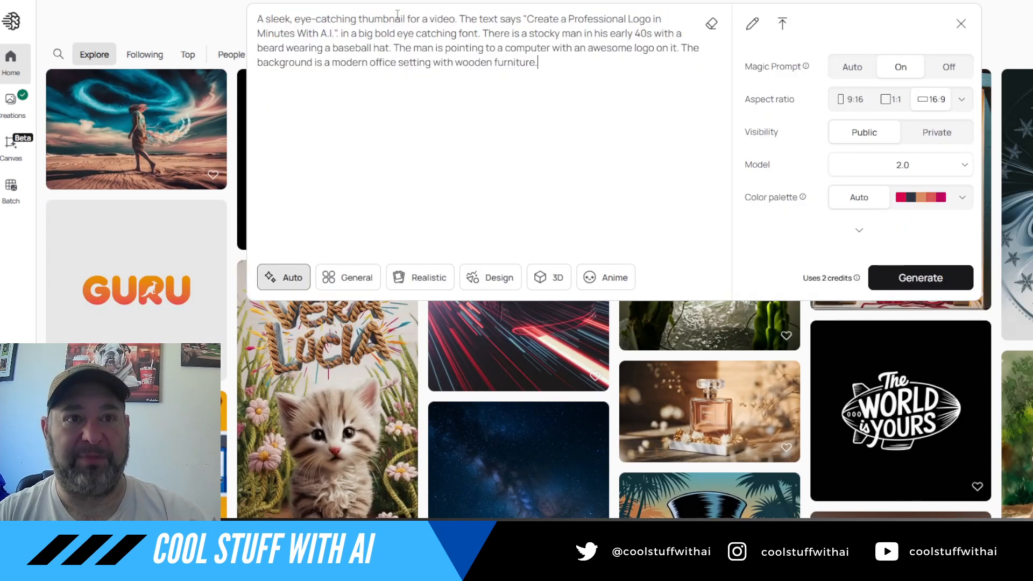
{"action": "left_click", "coordinate": [922, 278]}
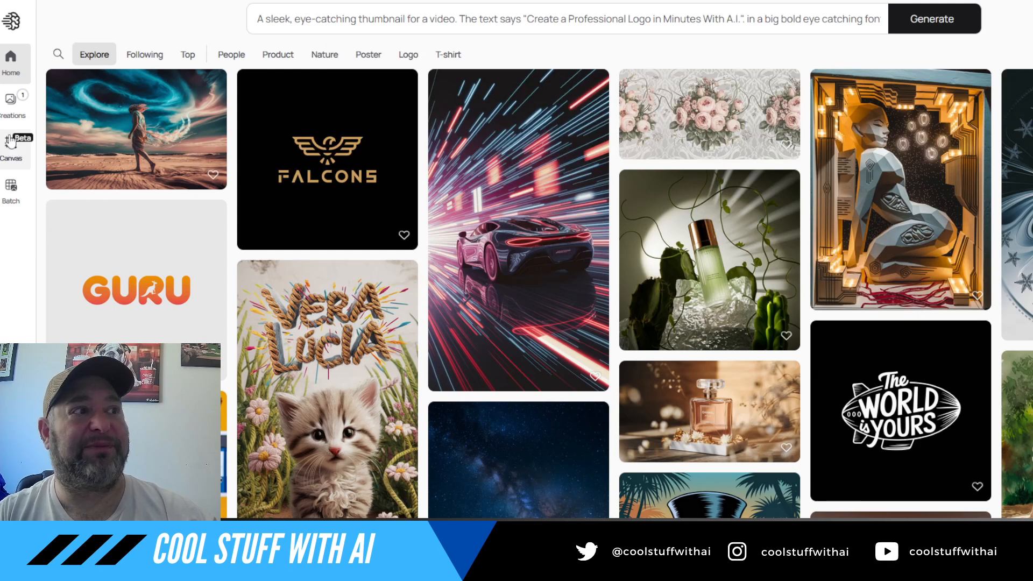
Open the creations gallery, view the realistic thumbnail with the orange-brimmed cap at full size, and return to the gallery
{"action": "left_click", "coordinate": [11, 104]}
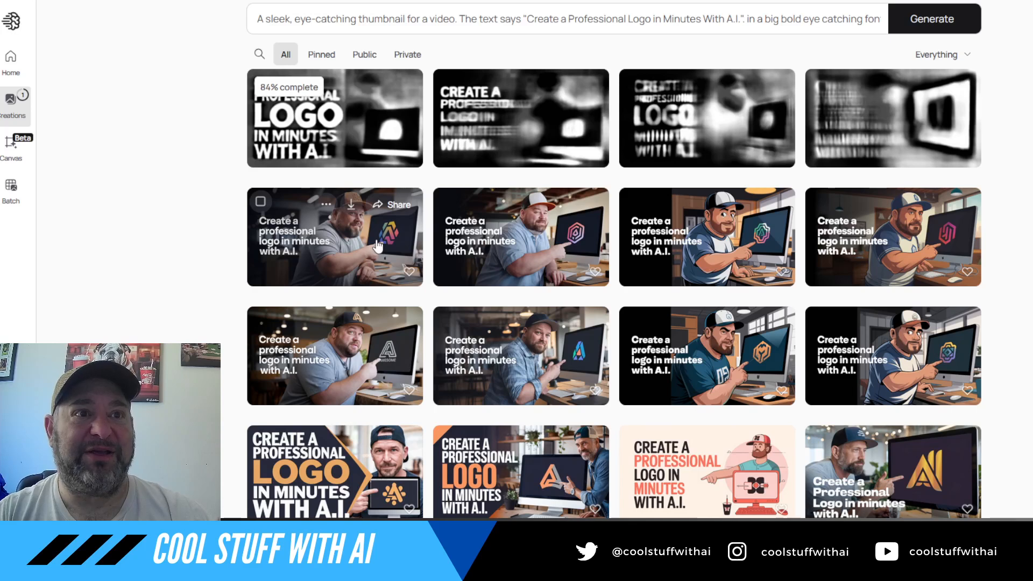
{"action": "left_click", "coordinate": [377, 245]}
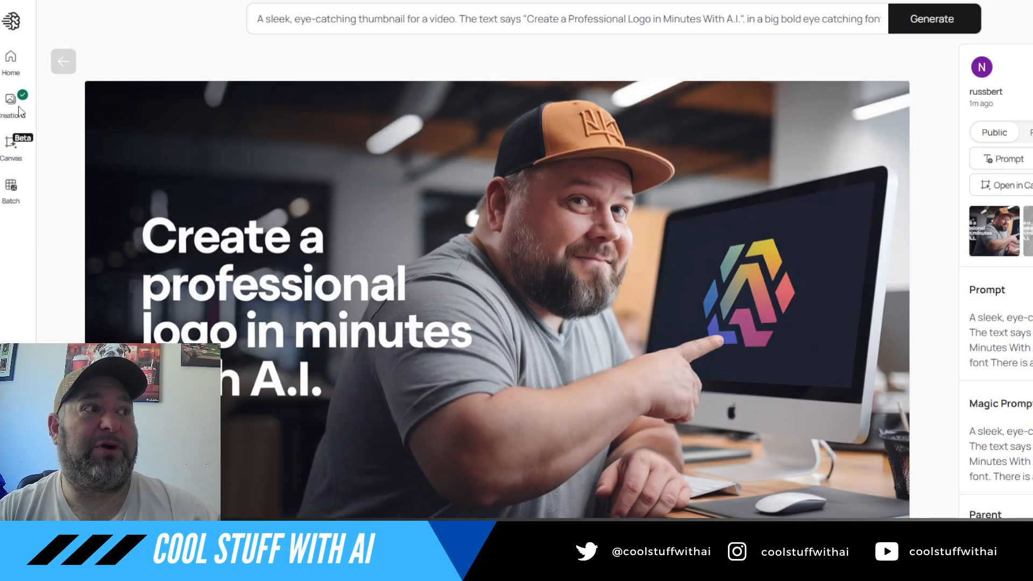
{"action": "left_click", "coordinate": [13, 112]}
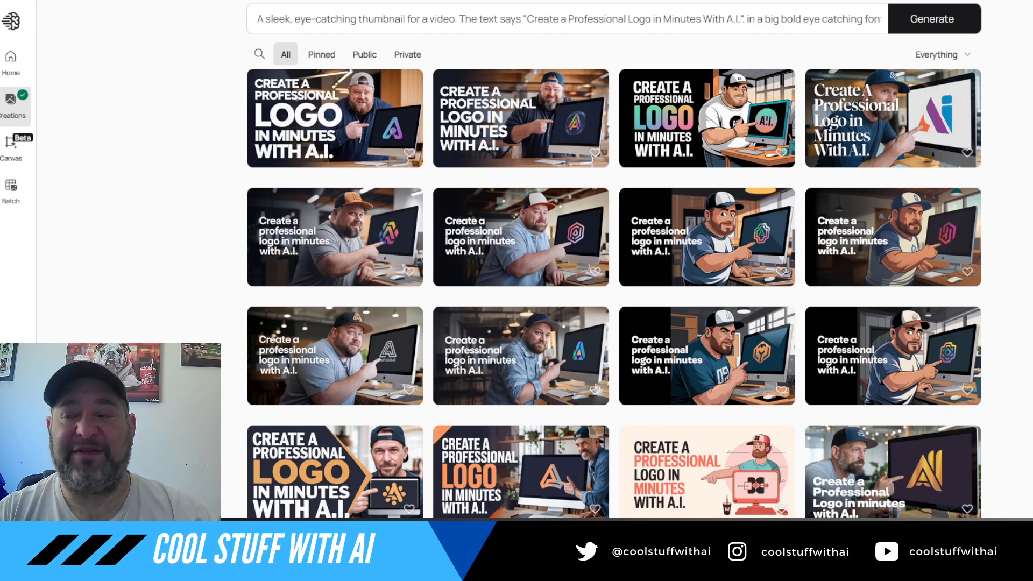
Remix the new cartoon thumbnail with the gradient LOGO lettering and "A.I." cap, setting the image weight to 40
{"action": "left_click", "coordinate": [703, 135]}
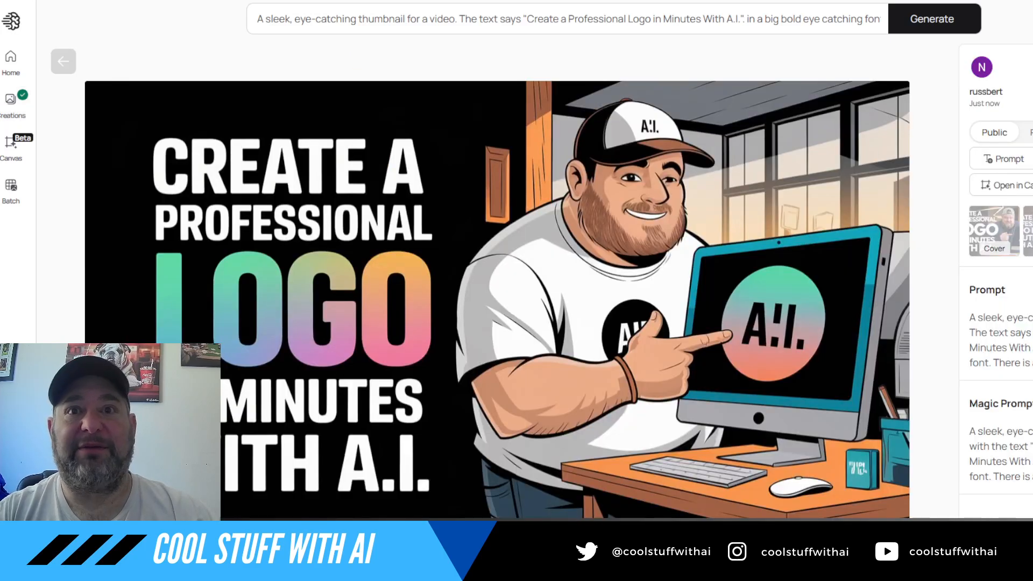
{"action": "left_click", "coordinate": [1032, 159]}
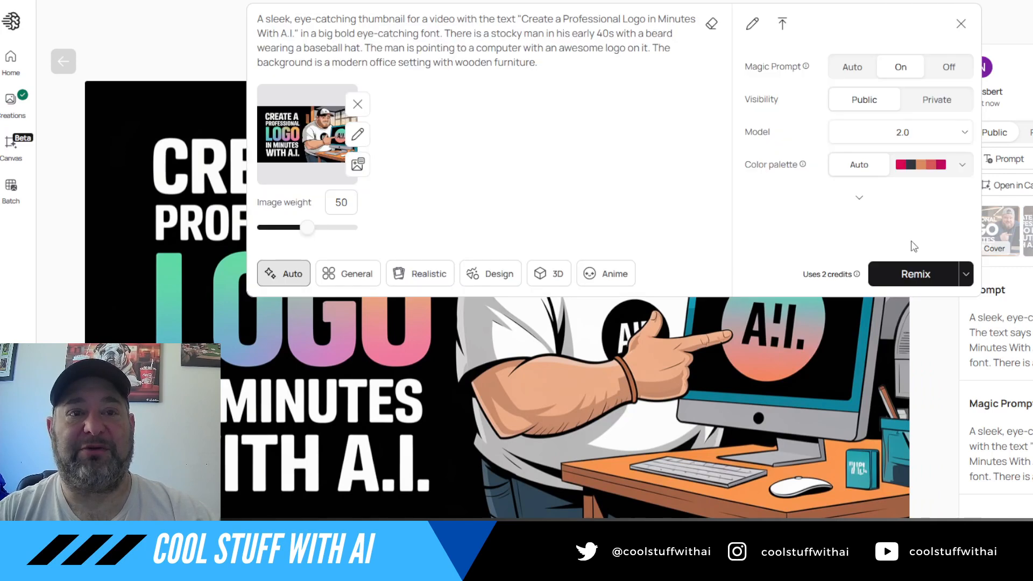
{"action": "left_click_drag", "start_coordinate": [311, 240], "coordinate": [297, 236]}
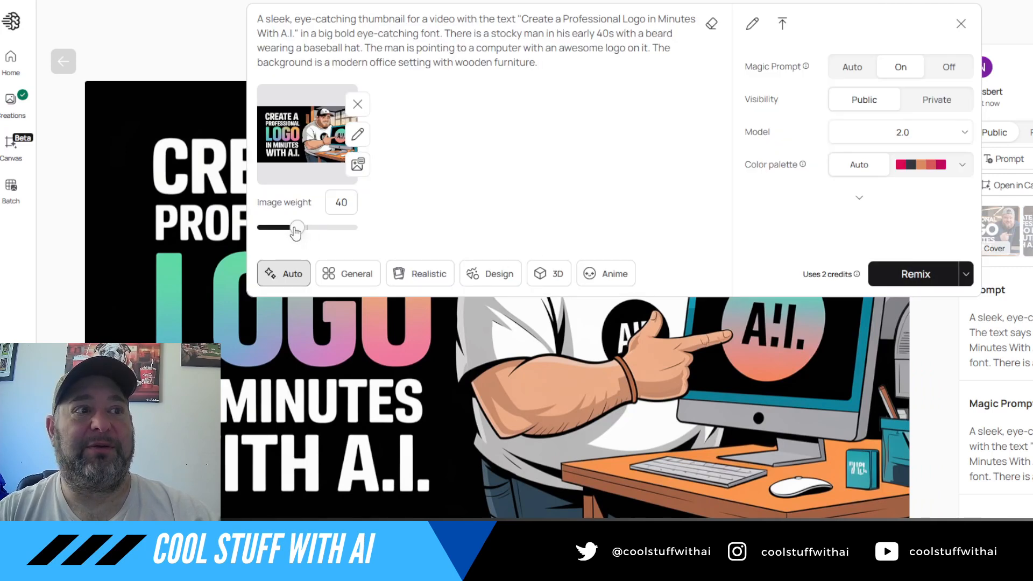
{"action": "left_click", "coordinate": [937, 266]}
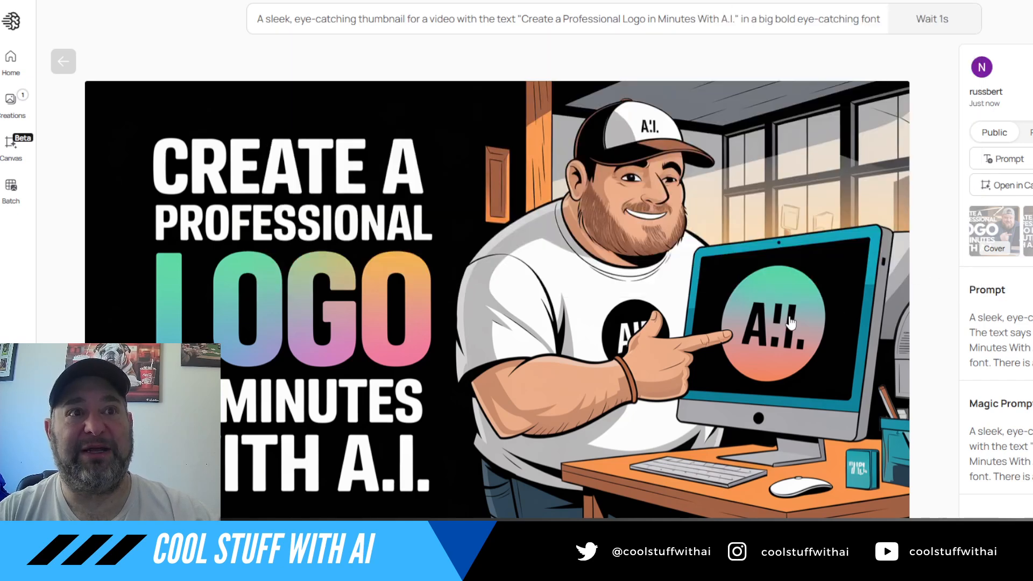
{"action": "left_click", "coordinate": [730, 15]}
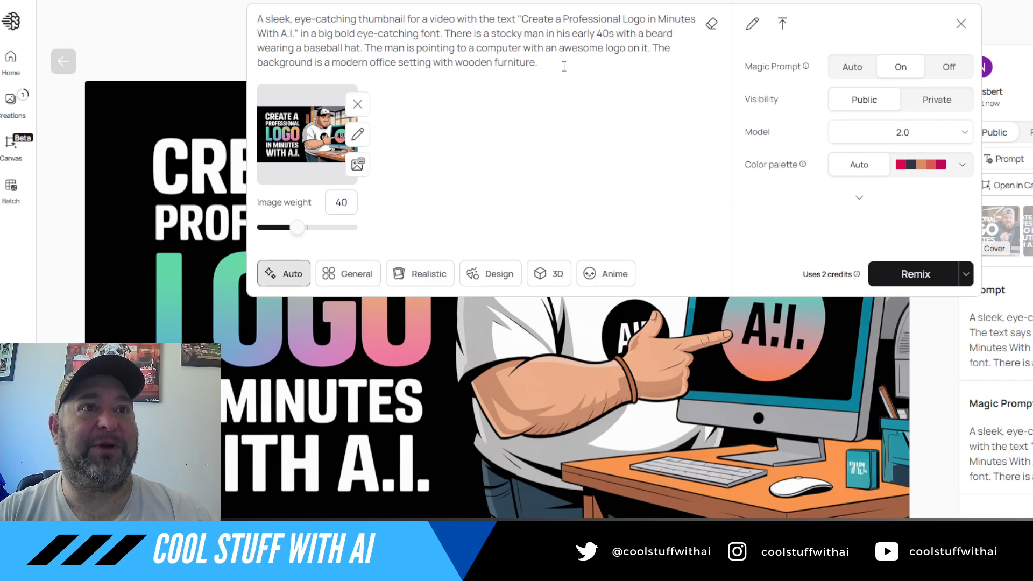
{"action": "left_click", "coordinate": [656, 350]}
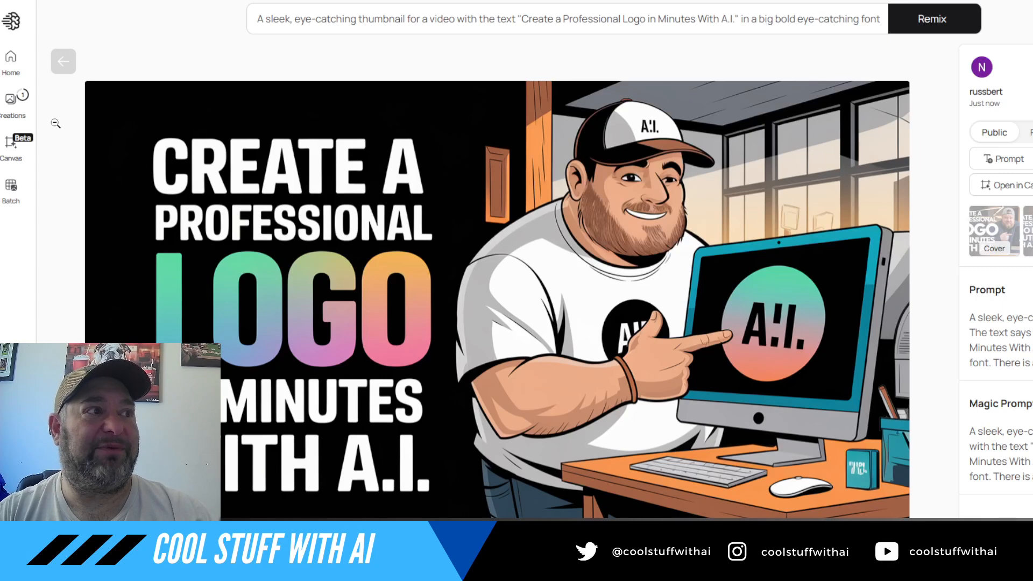
View the new remixes at full size: the realistic one with the orange curve and the cartoon with the cream shirt
{"action": "left_click", "coordinate": [11, 103]}
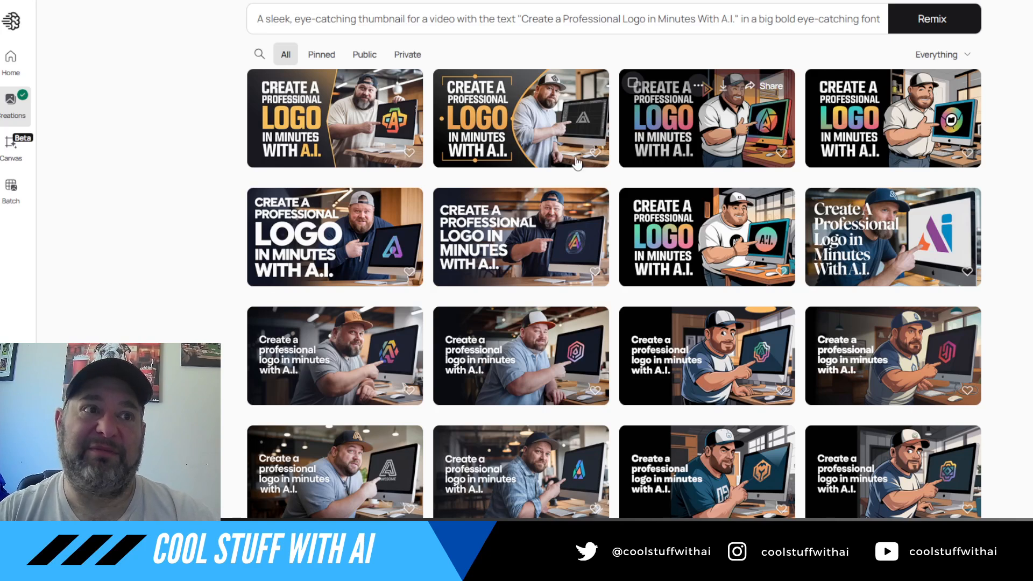
{"action": "left_click", "coordinate": [566, 134]}
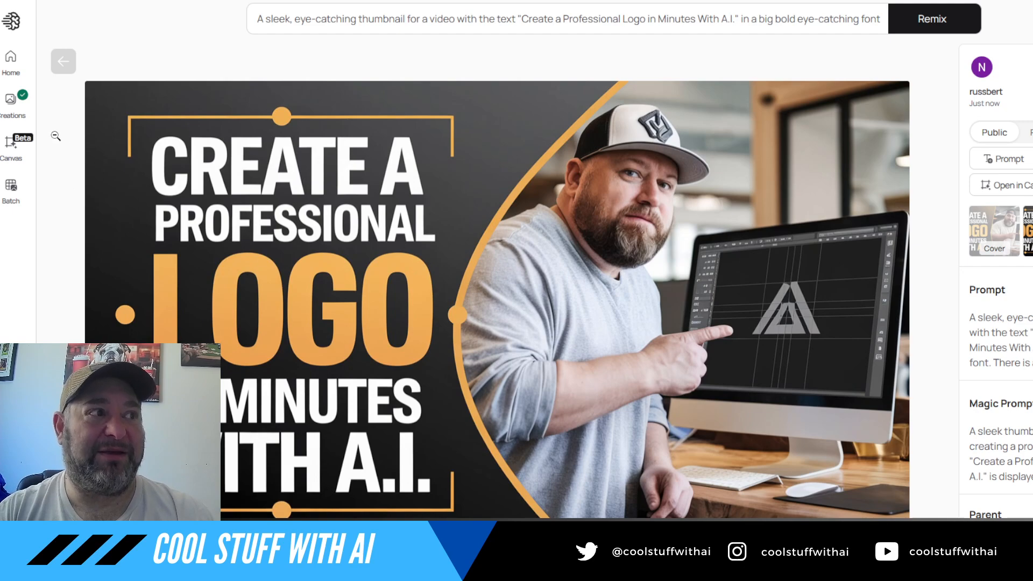
{"action": "left_click", "coordinate": [16, 115]}
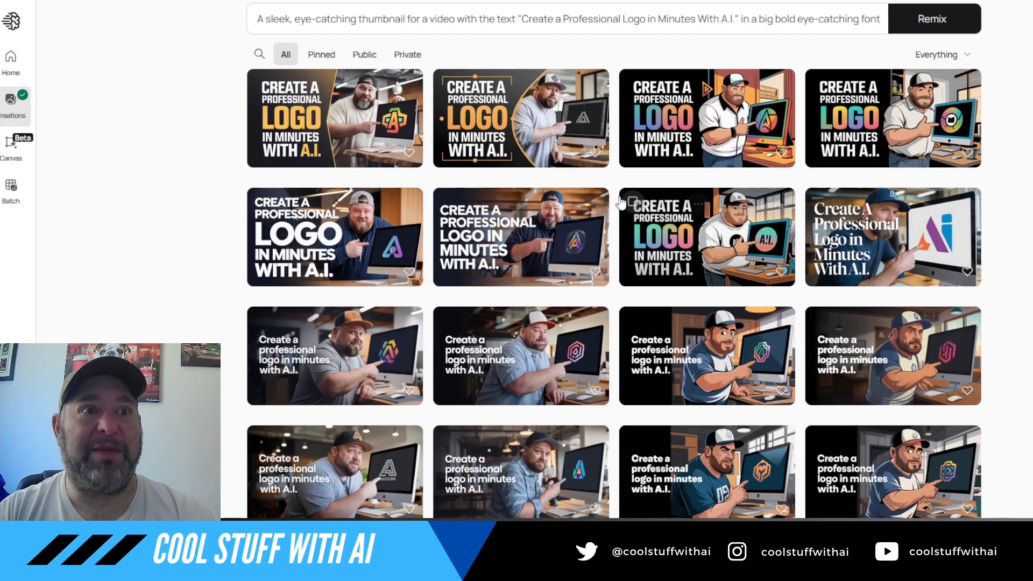
{"action": "left_click", "coordinate": [873, 124]}
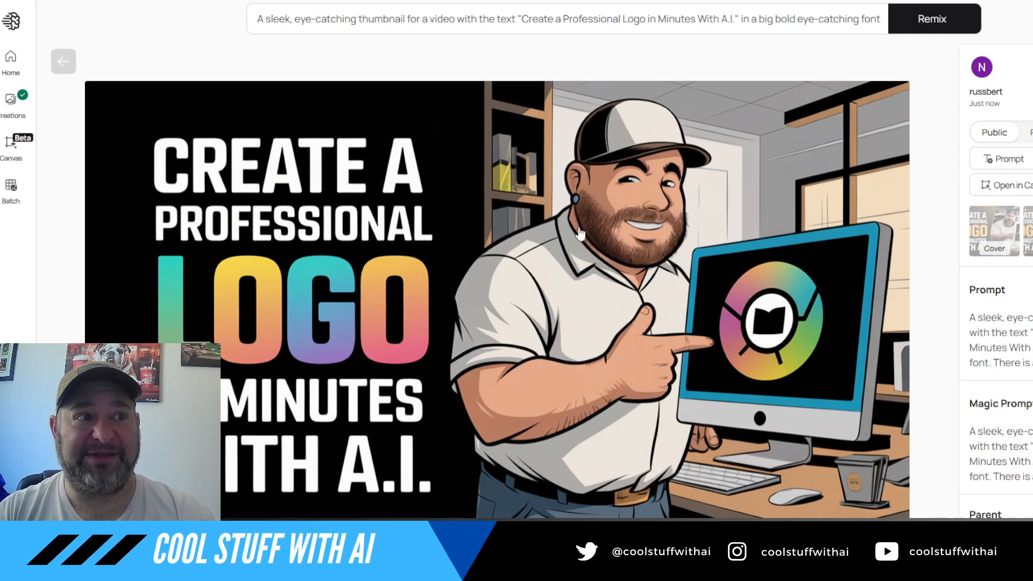
{"action": "left_click", "coordinate": [21, 110]}
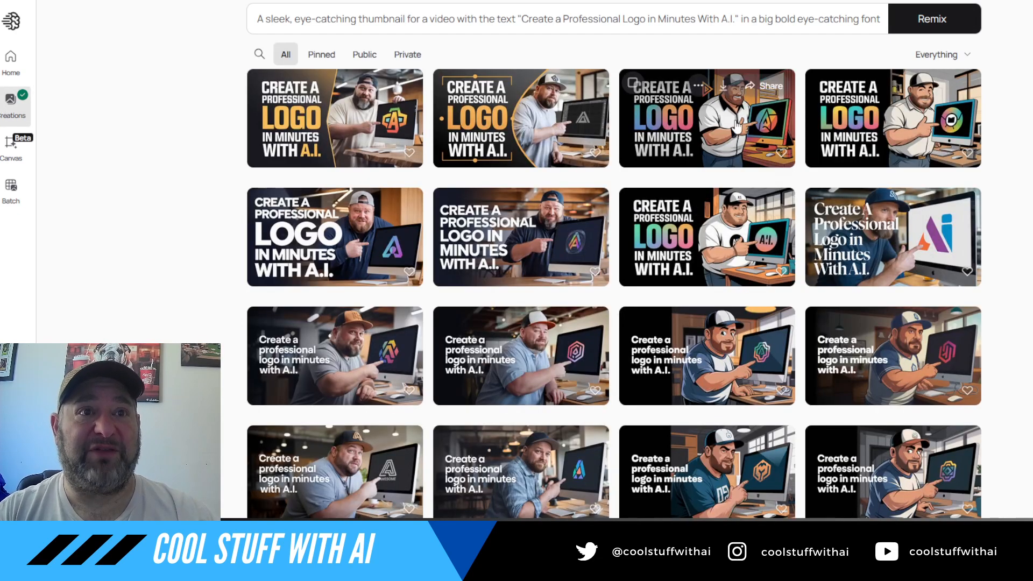
Remix the cartoon thumbnail with the cream shirt and multicolored LOGO lettering at an image weight of 40
{"action": "left_click", "coordinate": [898, 126]}
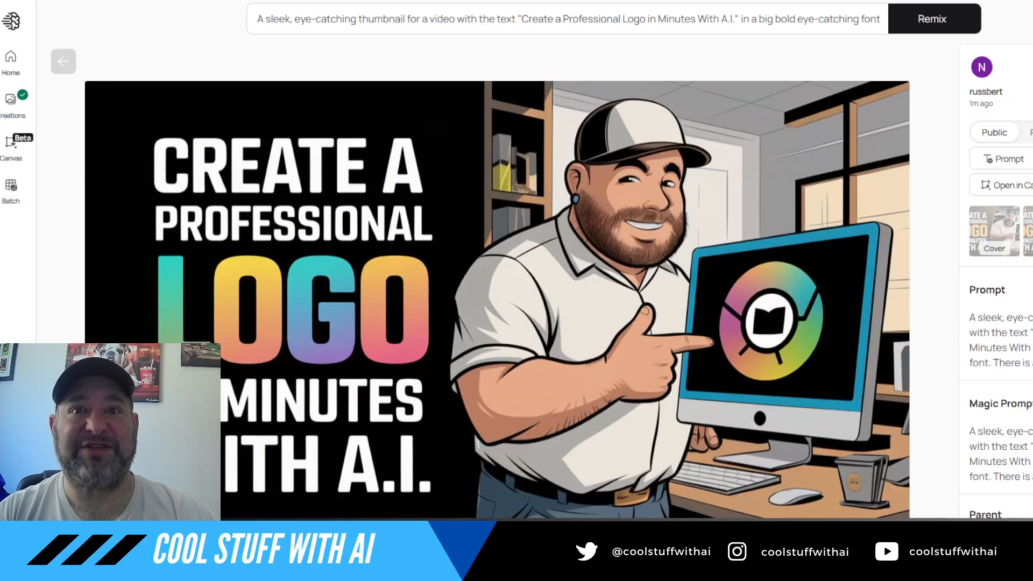
{"action": "left_click", "coordinate": [1032, 159]}
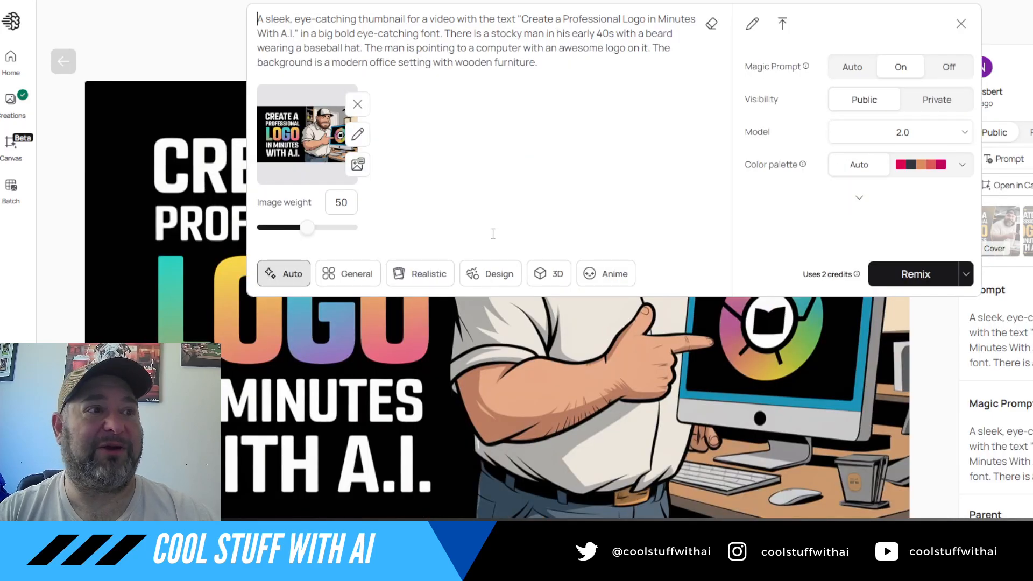
{"action": "left_click_drag", "start_coordinate": [307, 227], "coordinate": [297, 227]}
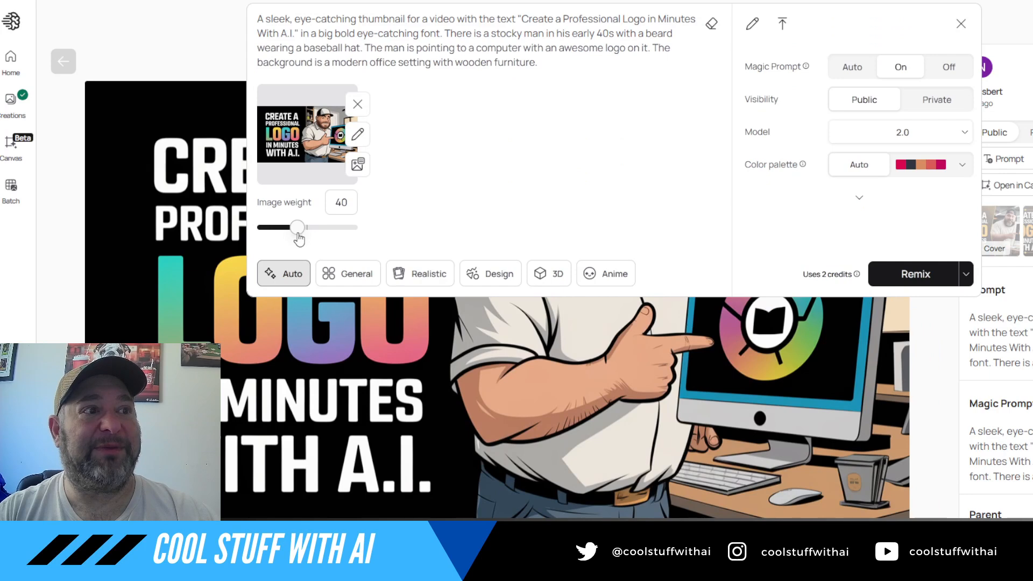
{"action": "left_click", "coordinate": [915, 274]}
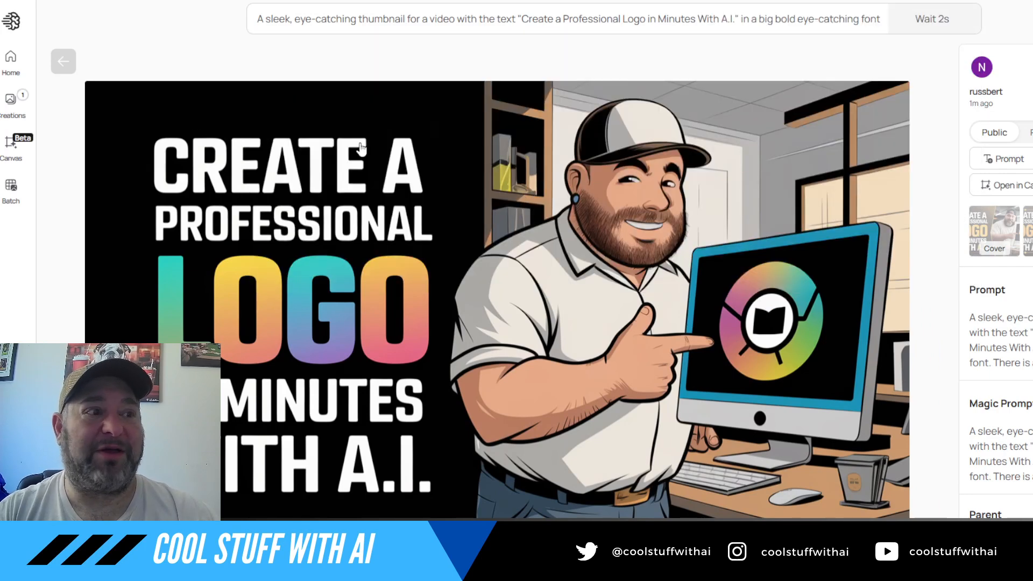
View the cartoon with the black-collared shirt and the realistic orange-curve thumbnail at full size, and return to the creations gallery
{"action": "left_click", "coordinate": [22, 101]}
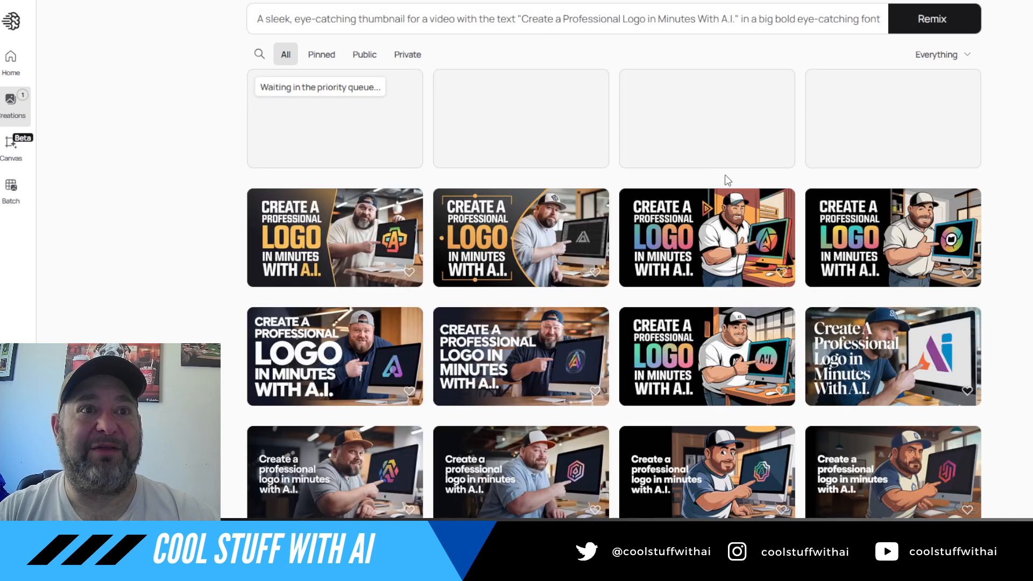
{"action": "left_click", "coordinate": [724, 248]}
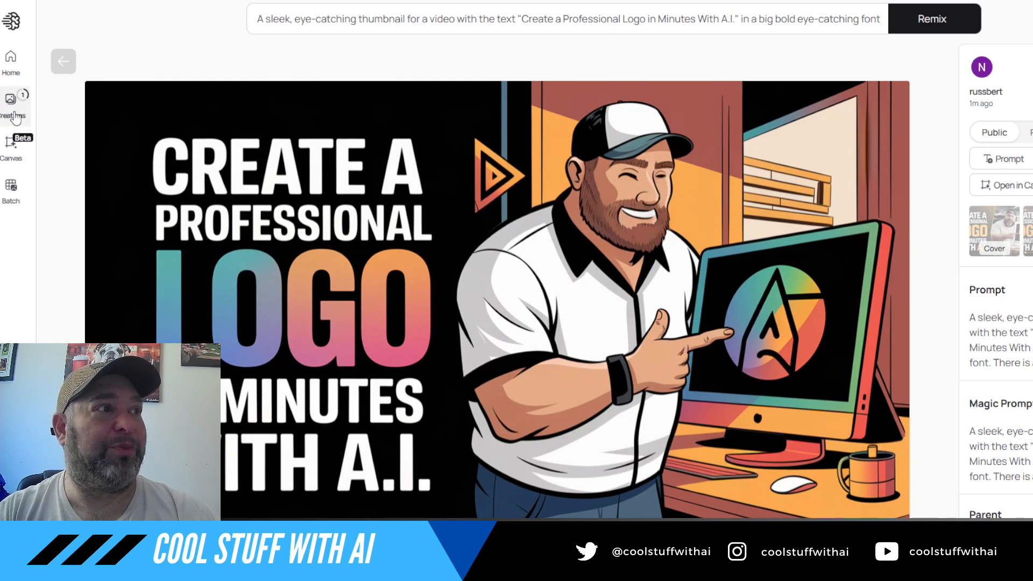
{"action": "left_click", "coordinate": [11, 101]}
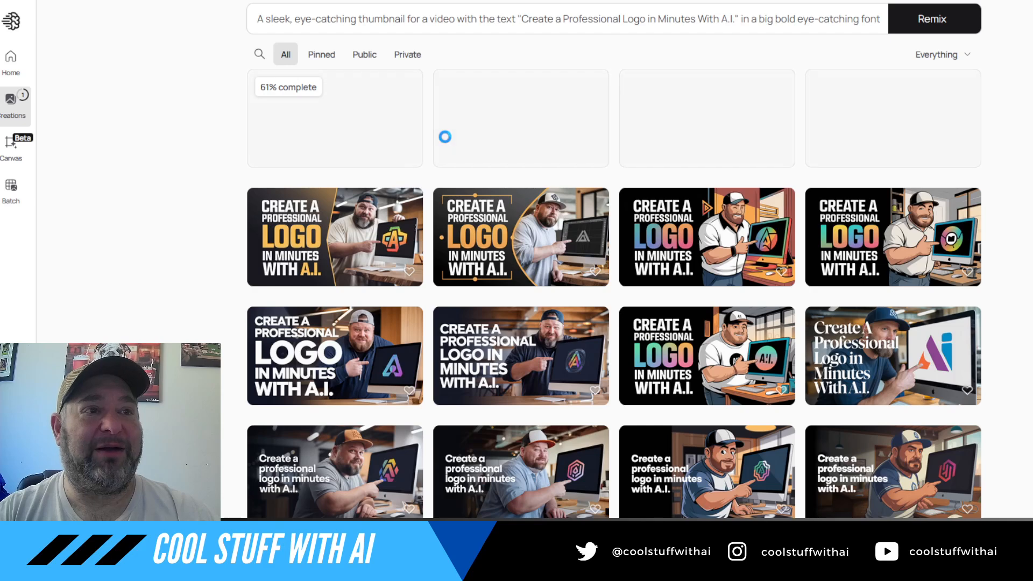
{"action": "left_click", "coordinate": [572, 260]}
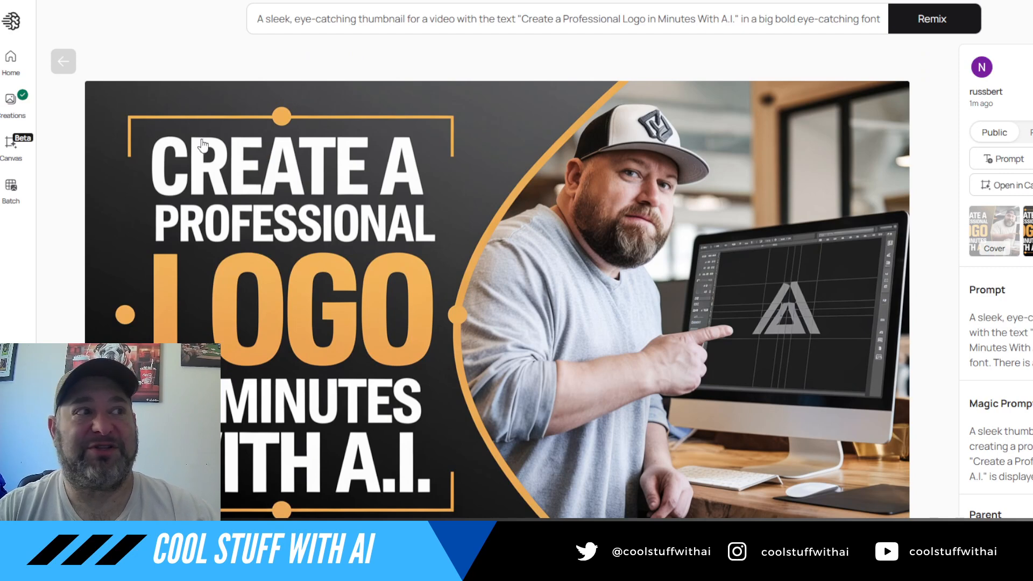
{"action": "left_click", "coordinate": [12, 103]}
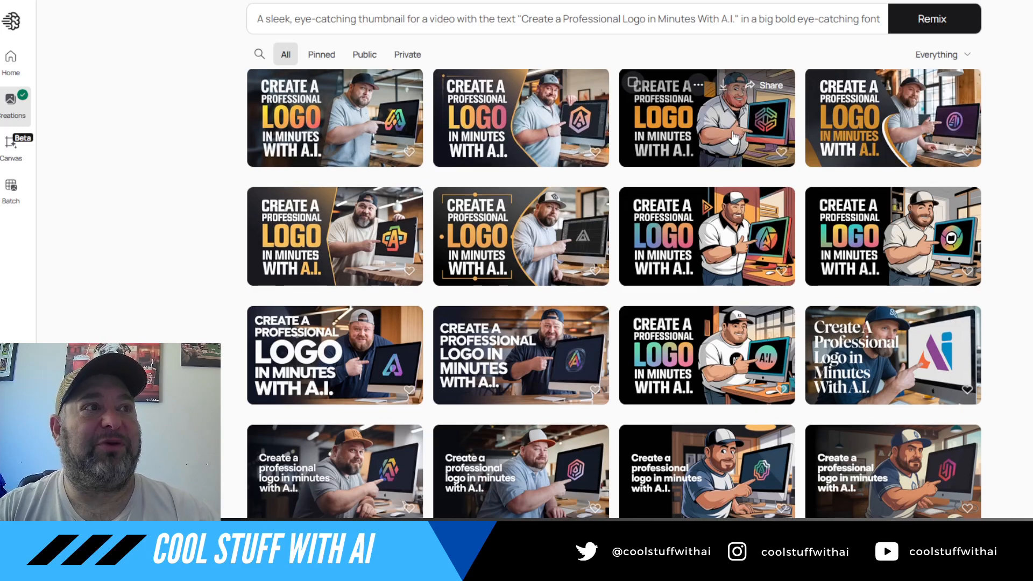
Remix the backward-cap cartoon with orange LOGO lettering, adding "illustrated" before "thumbnail" in the prompt and leaving image weight at 50
{"action": "left_click", "coordinate": [734, 138]}
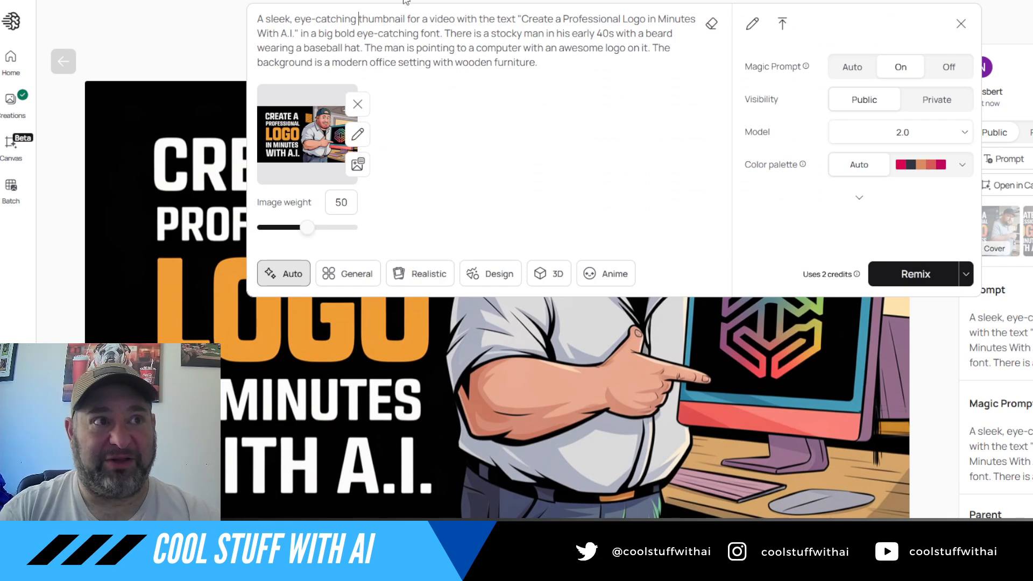
{"action": "type", "text": "illus"}
{"action": "type", "text": "trated"}
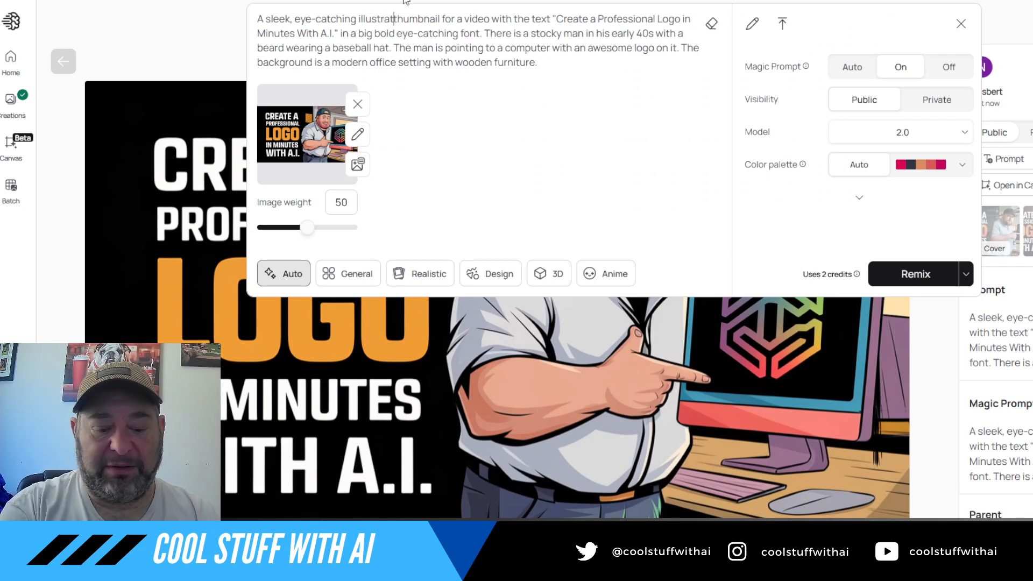
{"action": "left_click", "coordinate": [910, 276]}
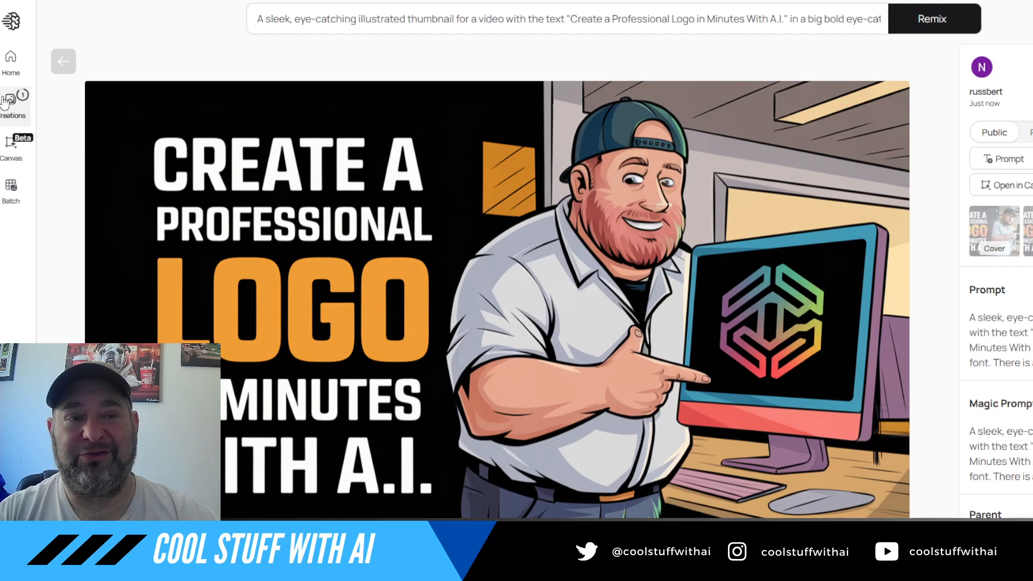
Check the illustrated remixes in the gallery, open the cream-shirt cartoon, and run another remix with the existing illustrated prompt
{"action": "left_click", "coordinate": [6, 102]}
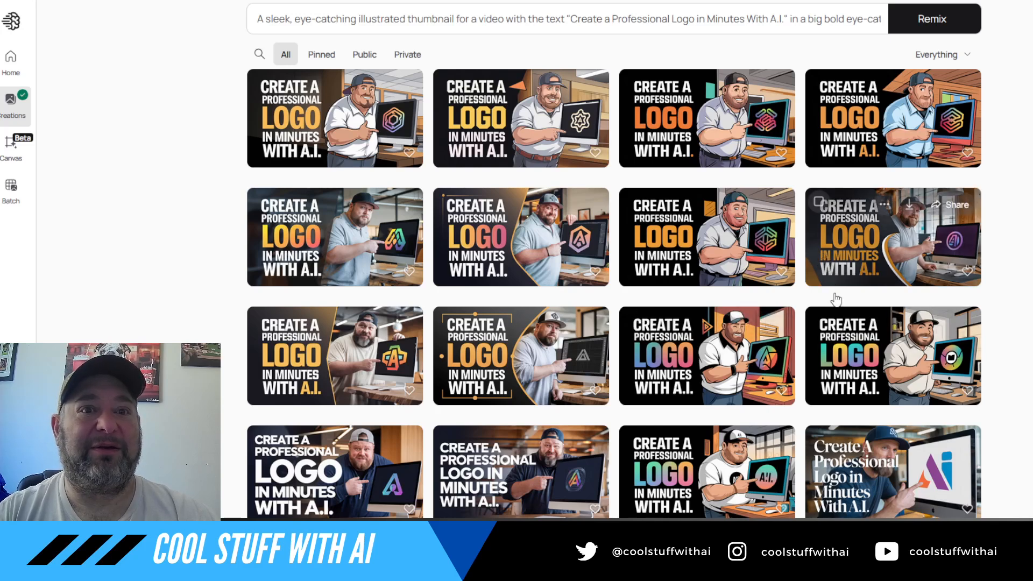
{"action": "left_click", "coordinate": [881, 356]}
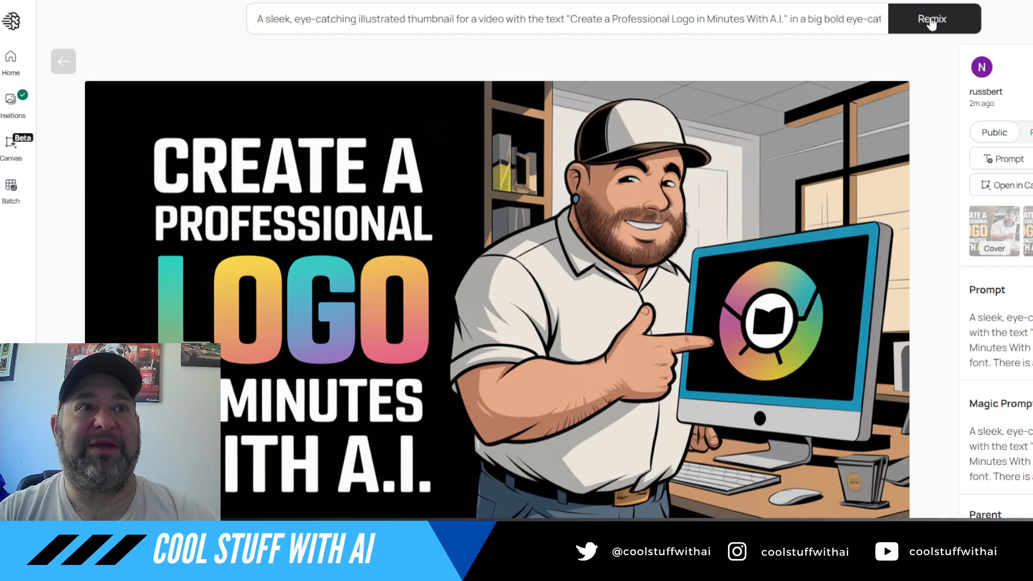
{"action": "left_click", "coordinate": [930, 24]}
{"action": "scroll", "coordinate": [996, 280], "scroll_direction": "down", "scroll_amount": 3}
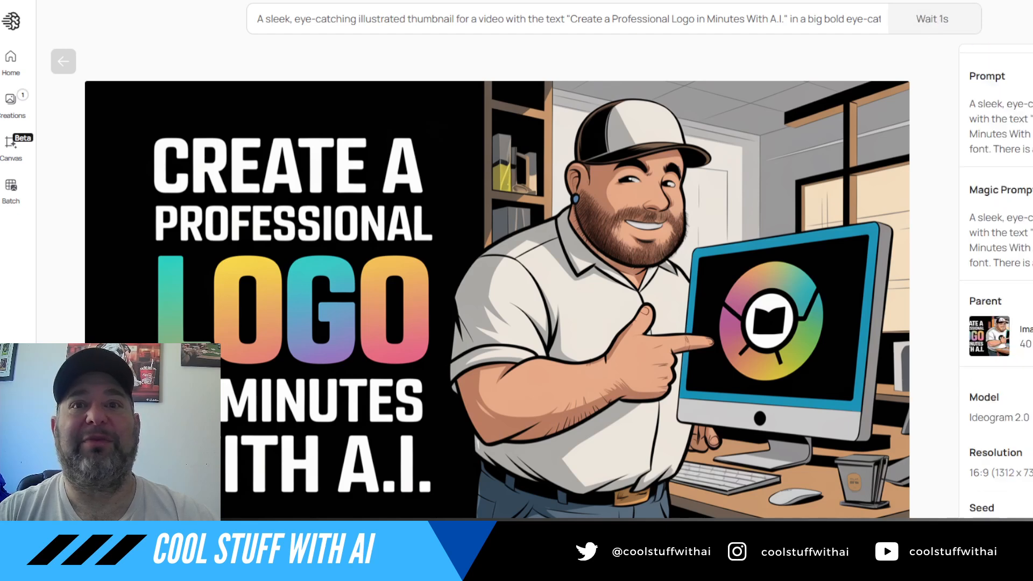
{"action": "scroll", "coordinate": [996, 280], "scroll_direction": "up", "scroll_amount": 3}
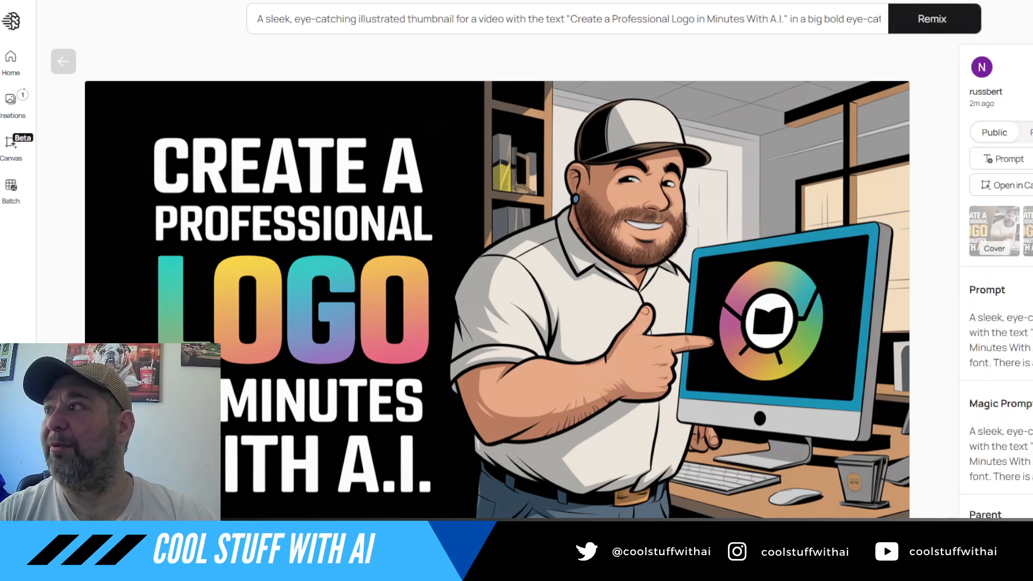
Remix the cream-shirt cartoon, adding "colorful gradient" before "font" in its prompt with image weight 50, and view the results in the gallery
{"action": "left_click", "coordinate": [1032, 159]}
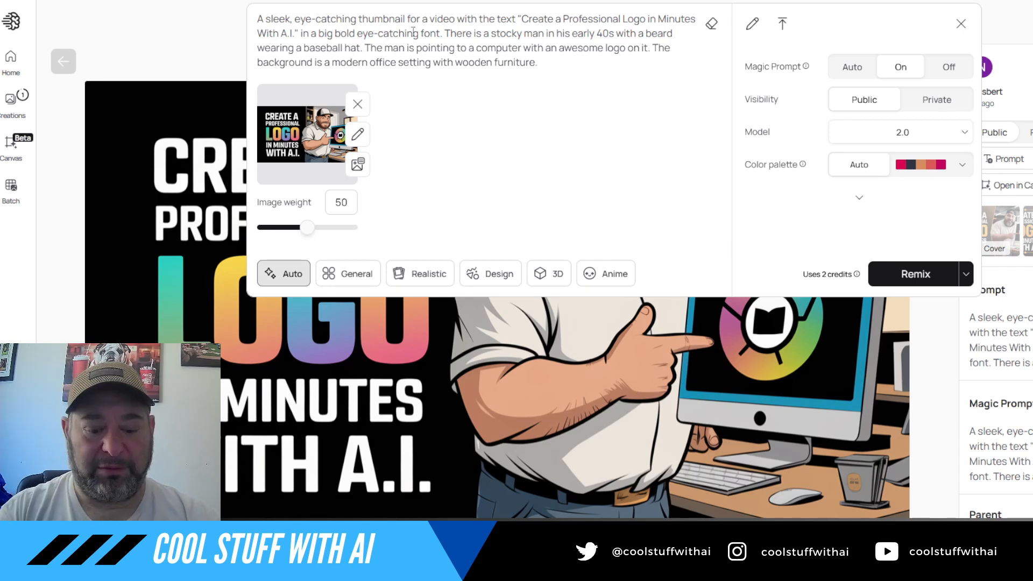
{"action": "type", "text": "colorful "}
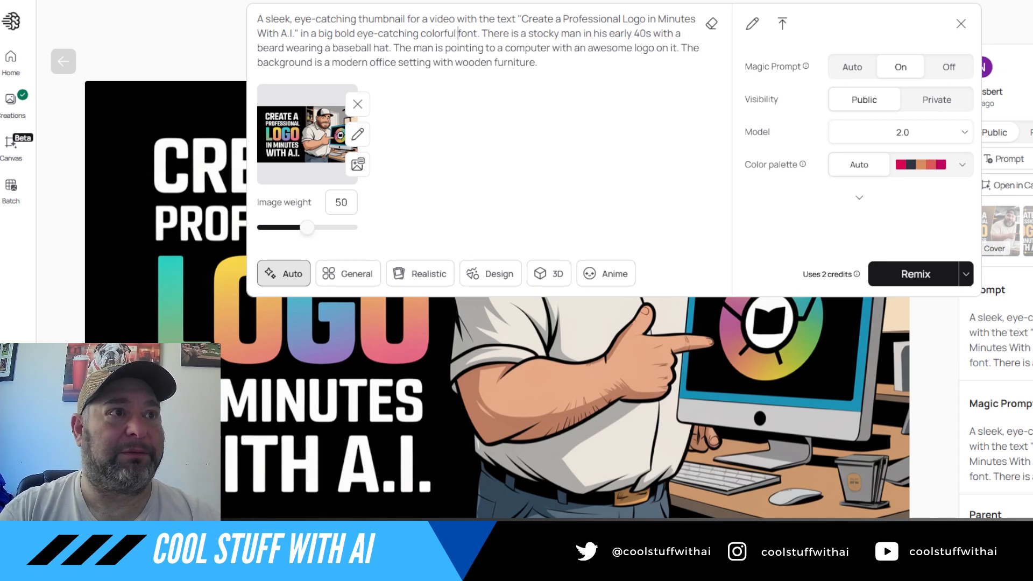
{"action": "type", "text": "gradient"}
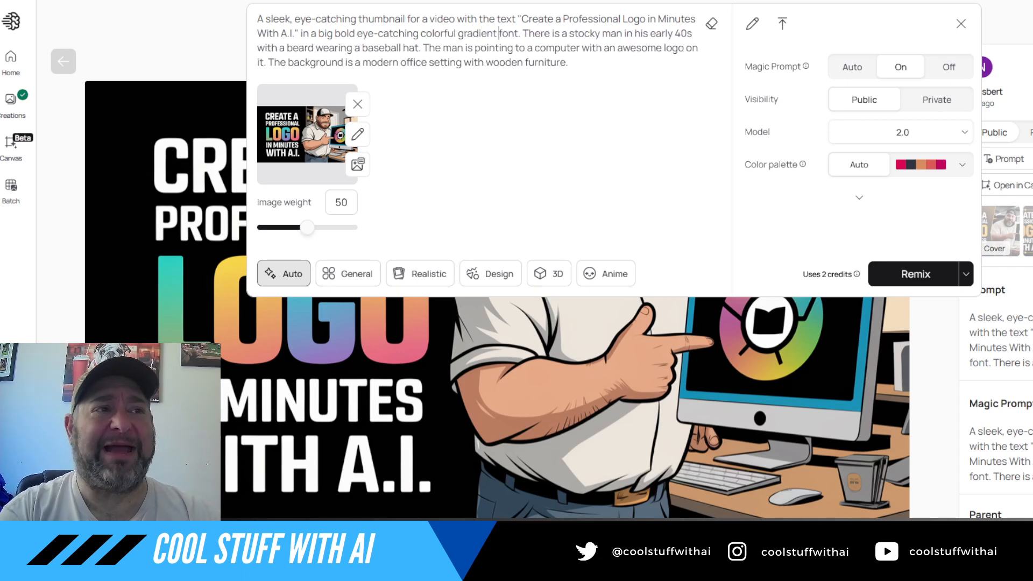
{"action": "left_click", "coordinate": [936, 282]}
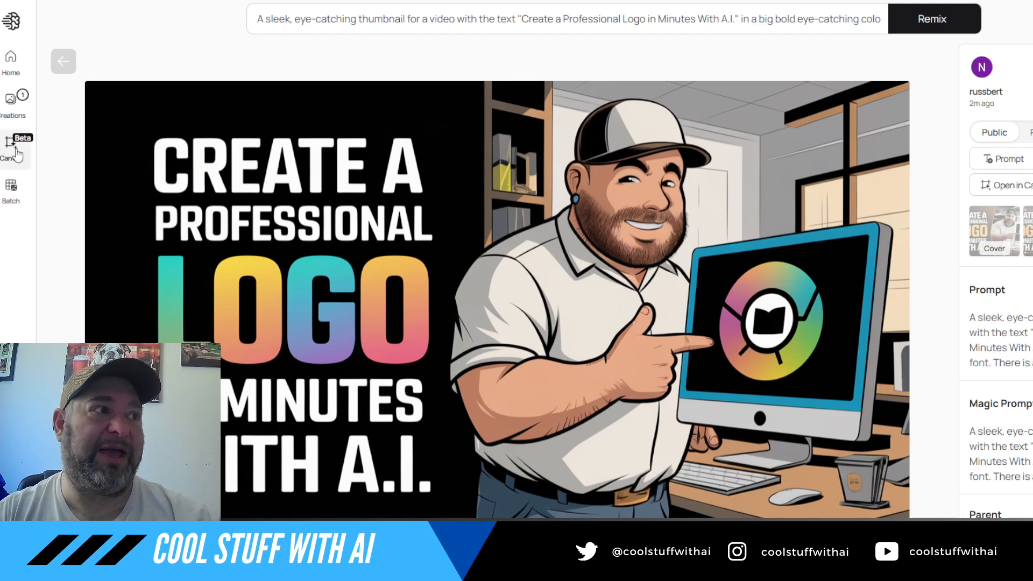
{"action": "left_click", "coordinate": [18, 111]}
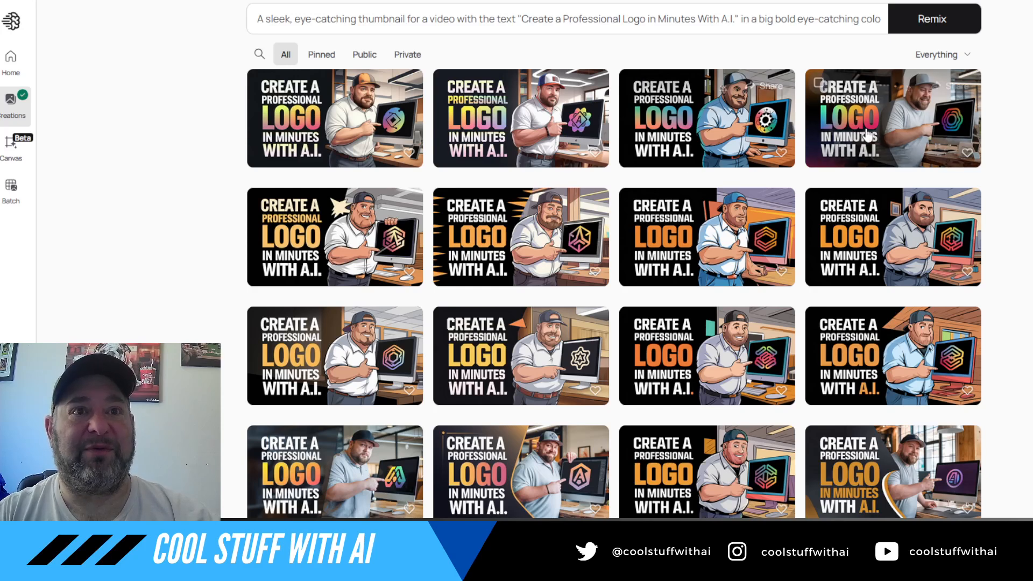
Remix the realistic gray-shirt thumbnail, replacing "photo" with "illustration" in its prompt with image weight 50, and return to the creations gallery
{"action": "left_click", "coordinate": [898, 115]}
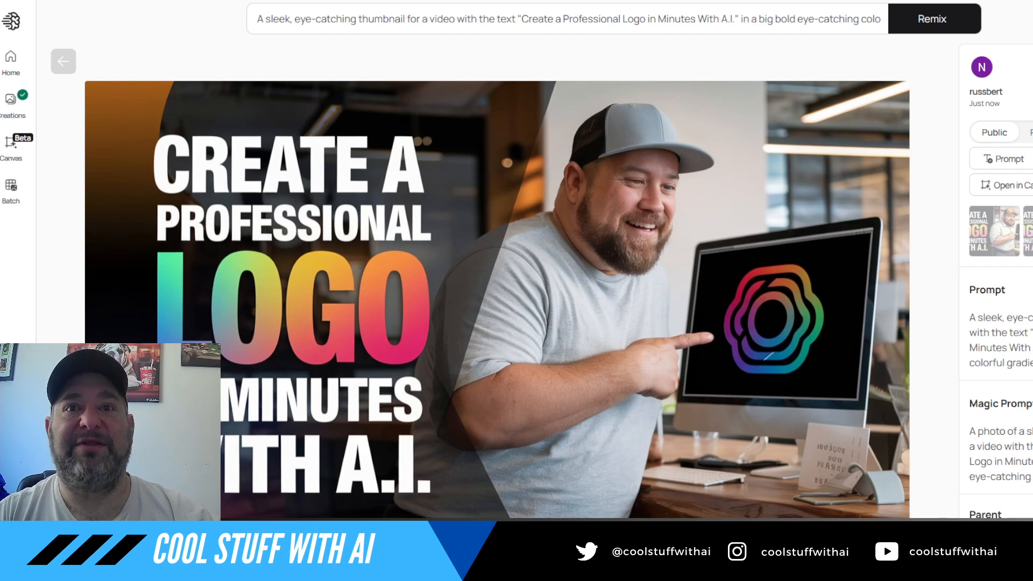
{"action": "left_click", "coordinate": [269, 19]}
{"action": "double_click", "coordinate": [279, 20]}
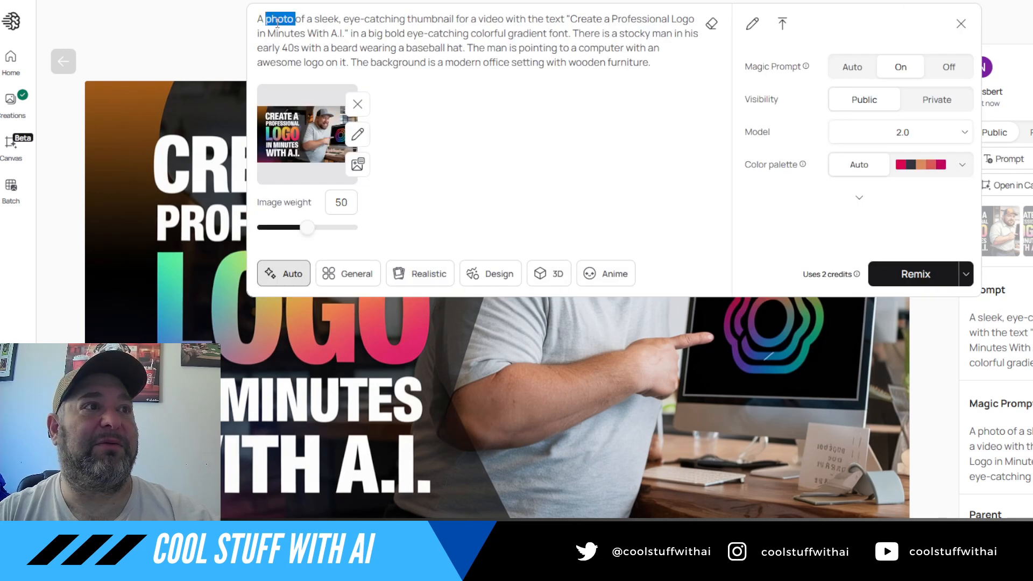
{"action": "type", "text": "illustrat"}
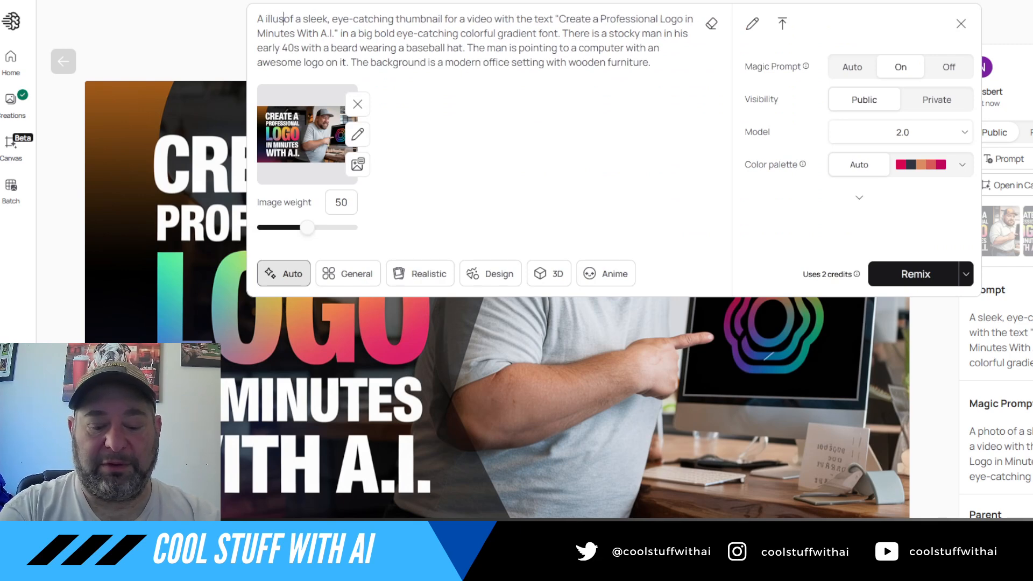
{"action": "type", "text": "ion"}
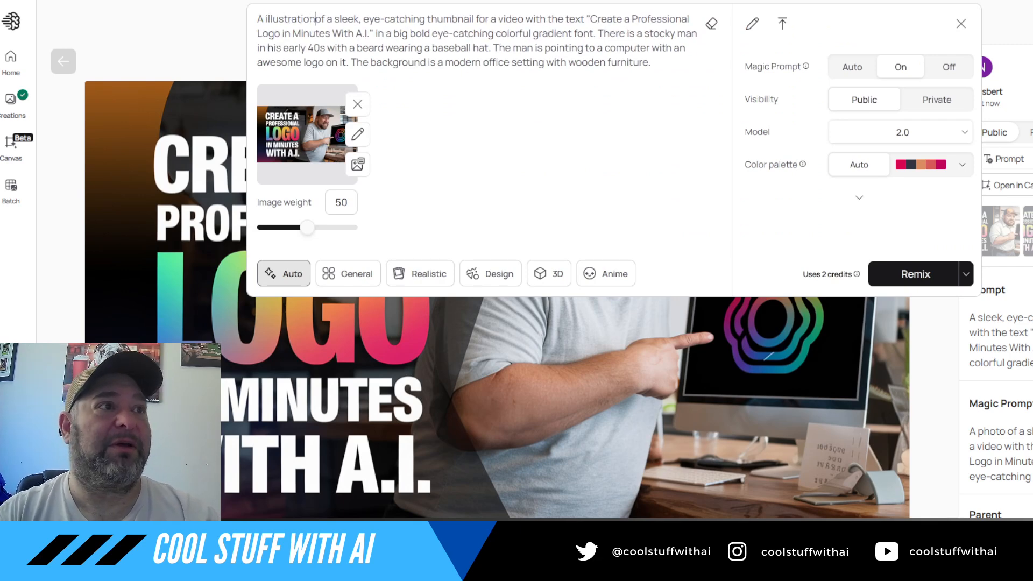
{"action": "left_click", "coordinate": [910, 276]}
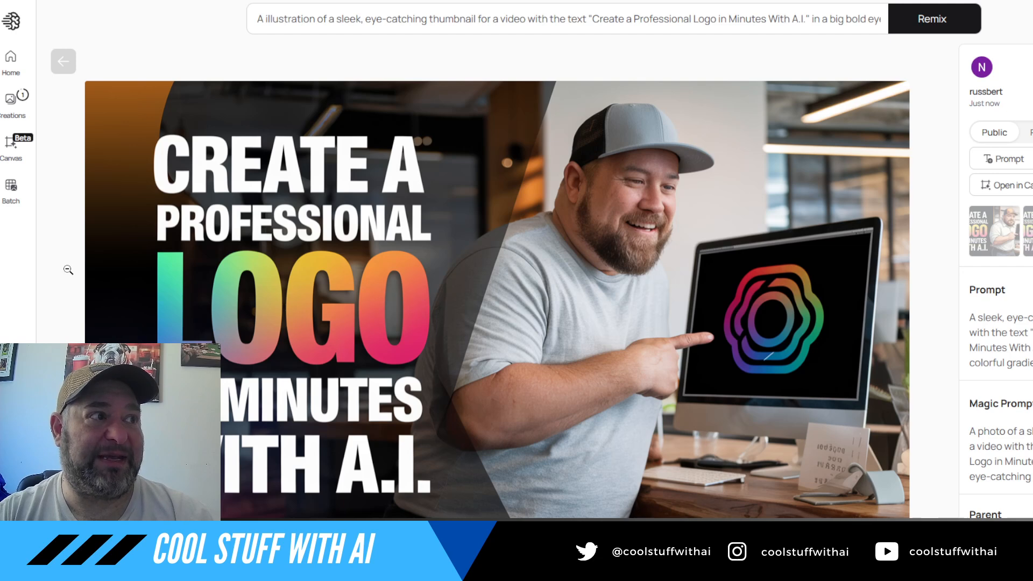
{"action": "left_click", "coordinate": [12, 105]}
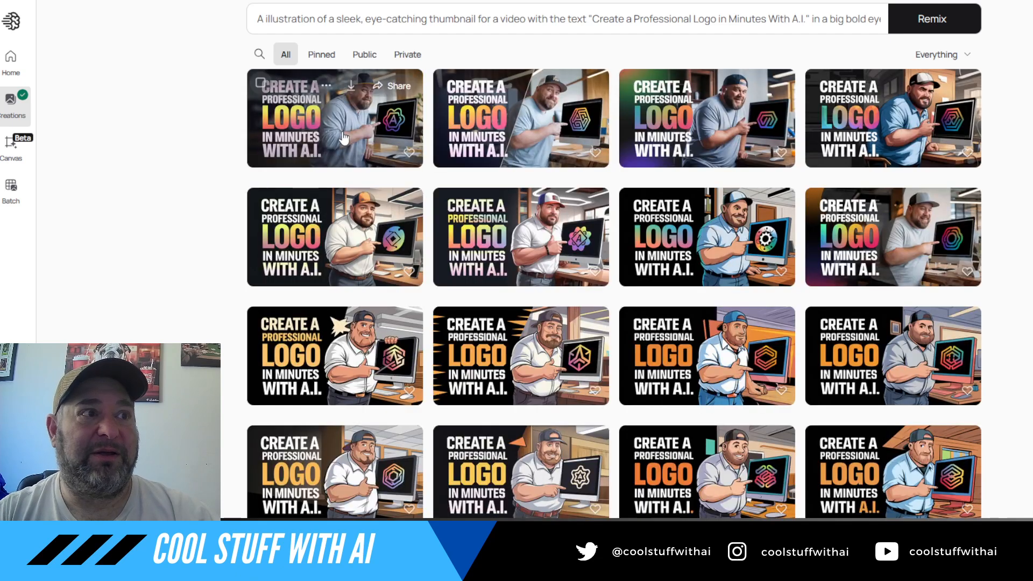
Open the illustrated remix of the man in a blue shirt, remix it with its illustrated prompt, and return to the creations gallery
{"action": "left_click", "coordinate": [871, 132]}
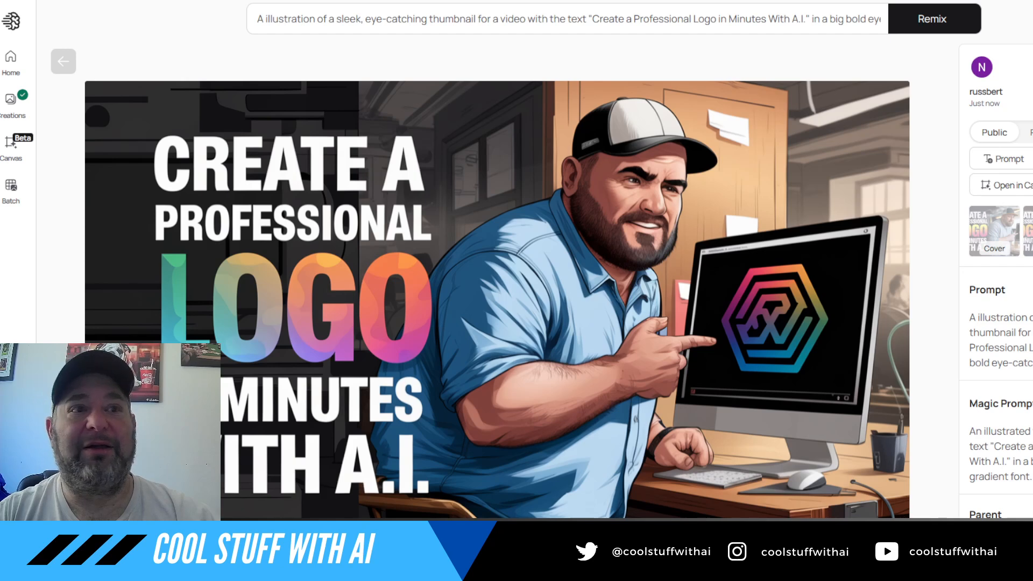
{"action": "left_click", "coordinate": [932, 19]}
{"action": "left_click", "coordinate": [937, 272]}
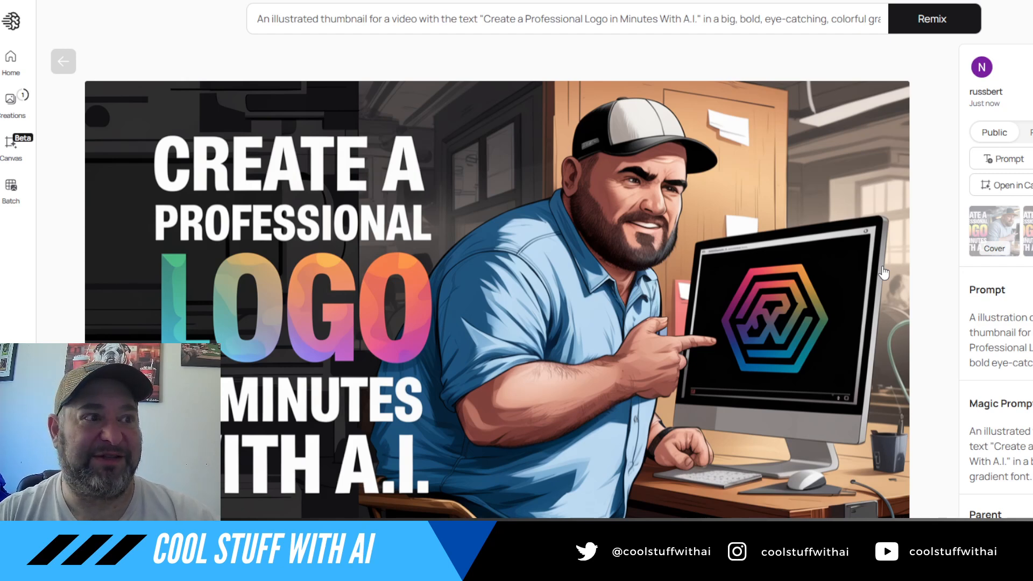
{"action": "left_click", "coordinate": [12, 103]}
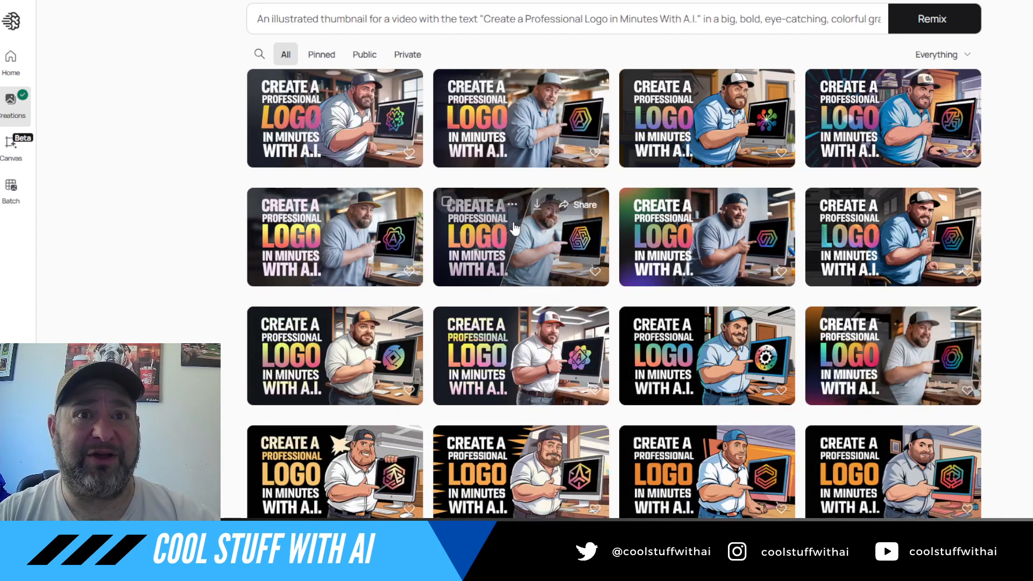
Remix the blue-shirt cartoon with background rays, replacing "Logo" with "Youtube Thumbnail" in the title text and setting image weight to 30, and view the results
{"action": "left_click", "coordinate": [914, 127]}
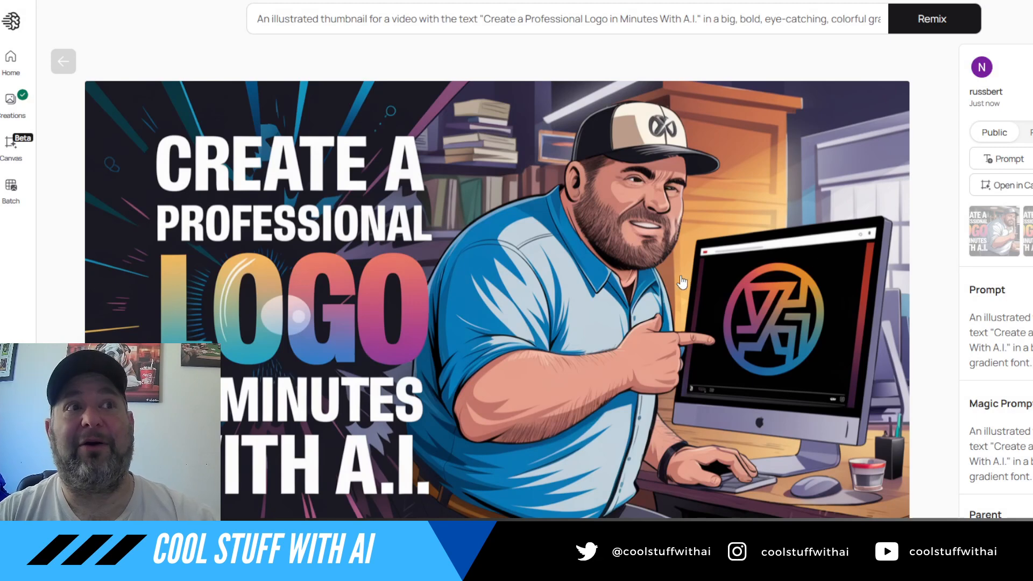
{"action": "left_click", "coordinate": [587, 21]}
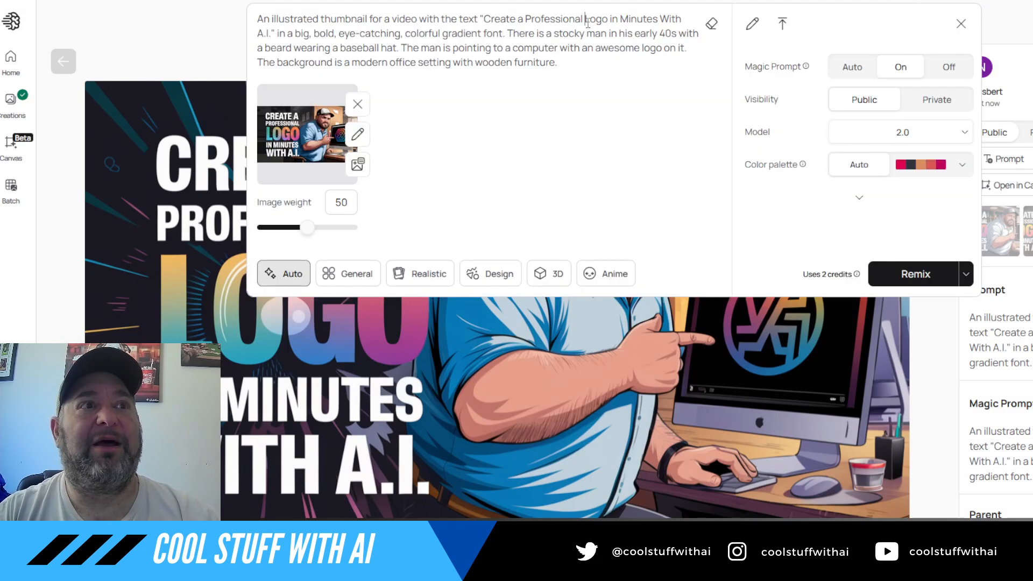
{"action": "double_click", "coordinate": [601, 19]}
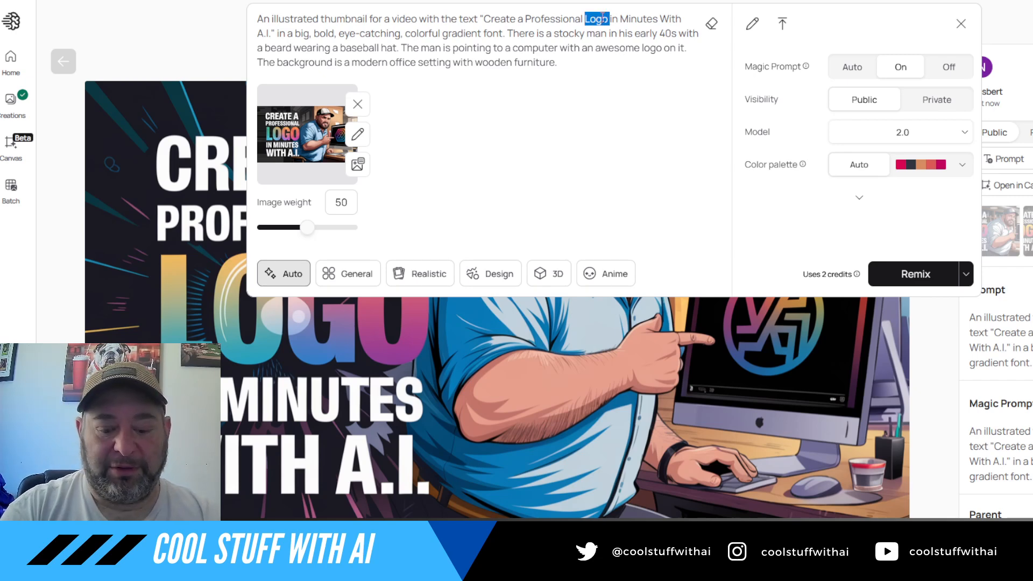
{"action": "type", "text": "Youtube T"}
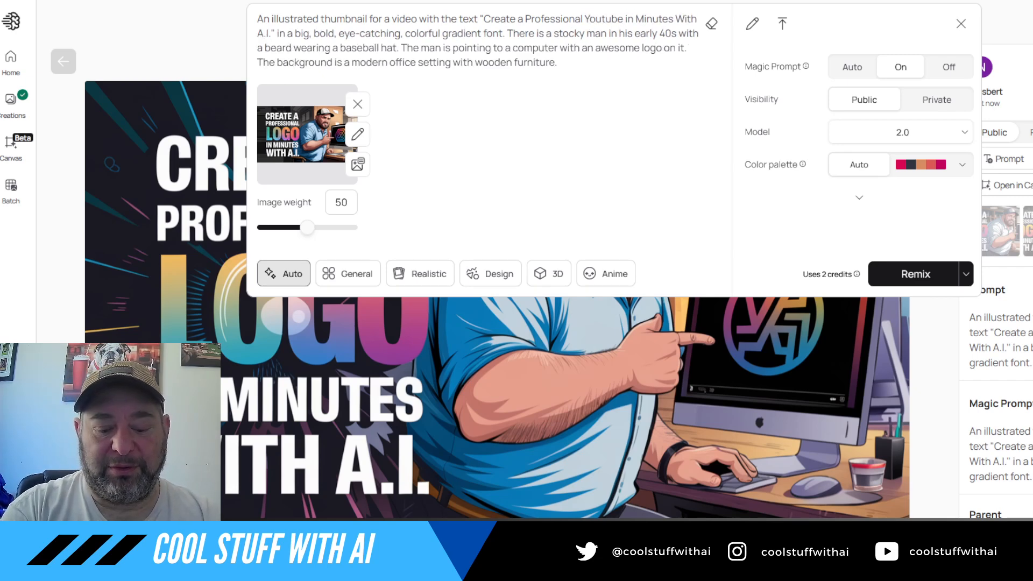
{"action": "type", "text": "hu"}
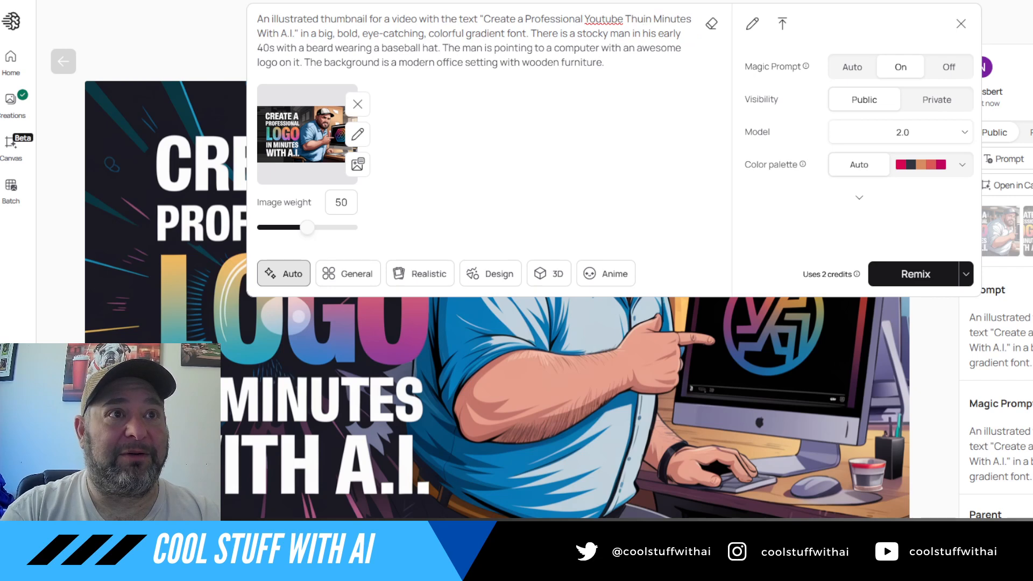
{"action": "type", "text": "mbnail"}
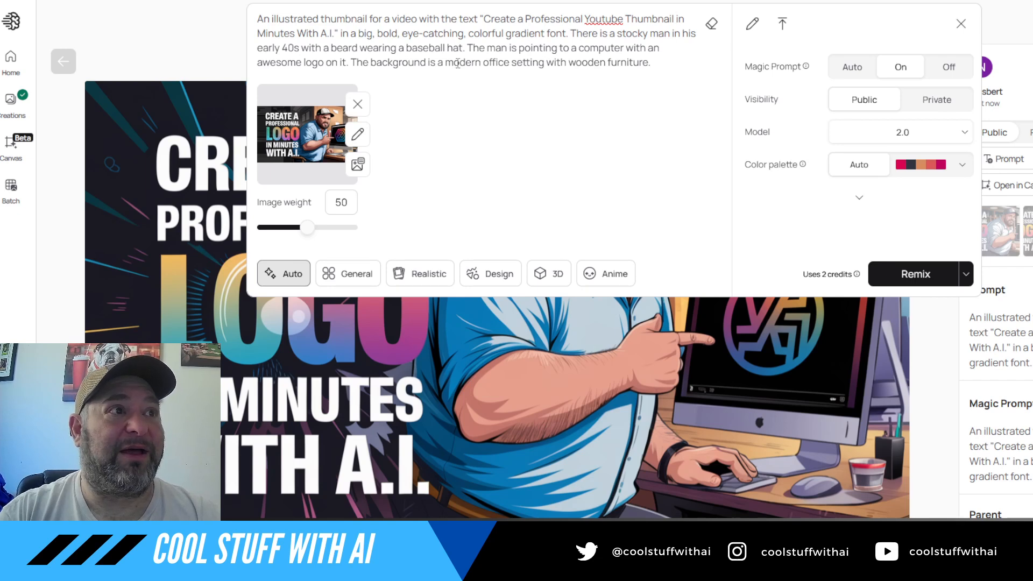
{"action": "left_click", "coordinate": [287, 227]}
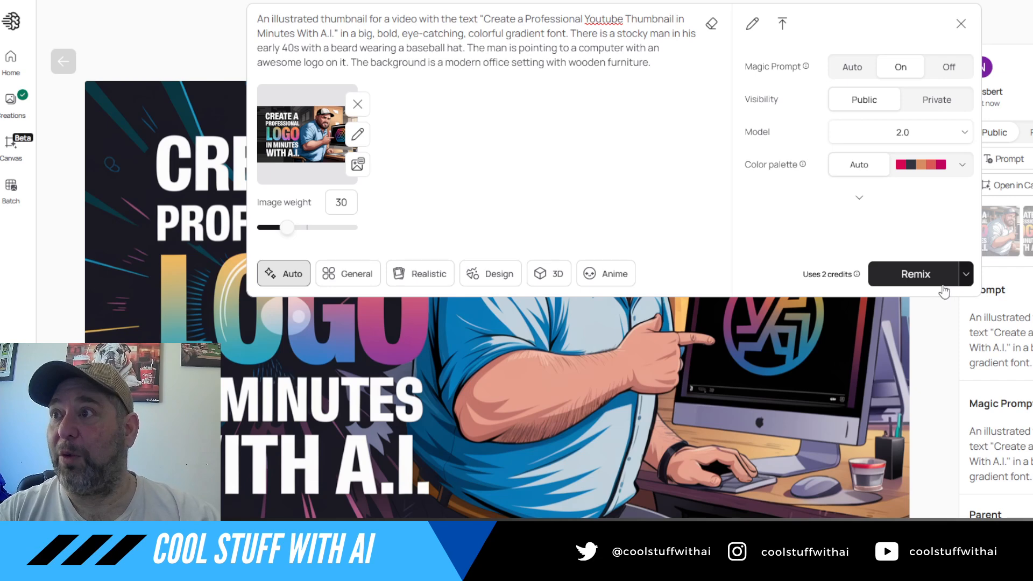
{"action": "left_click", "coordinate": [916, 278]}
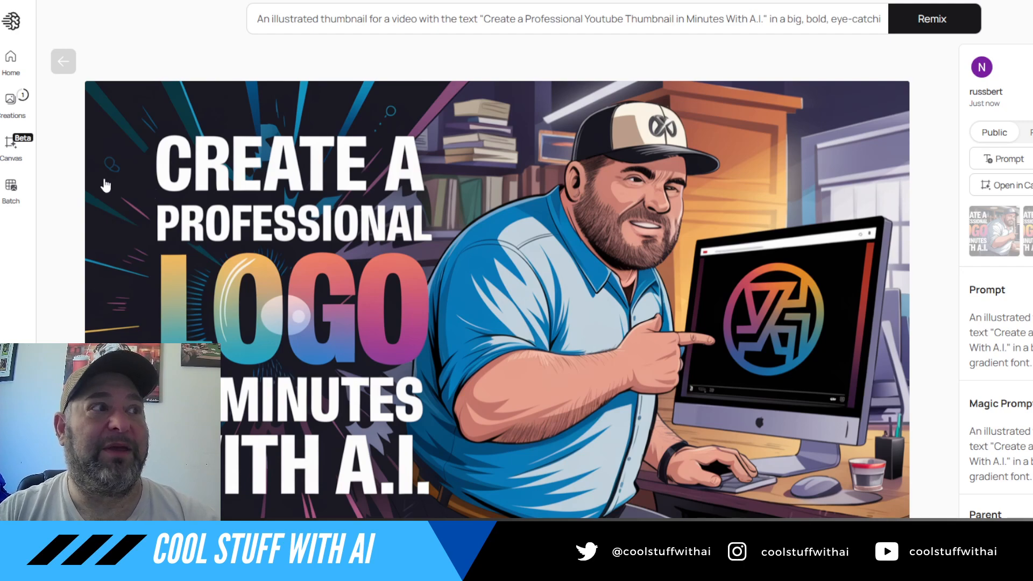
{"action": "left_click", "coordinate": [22, 113]}
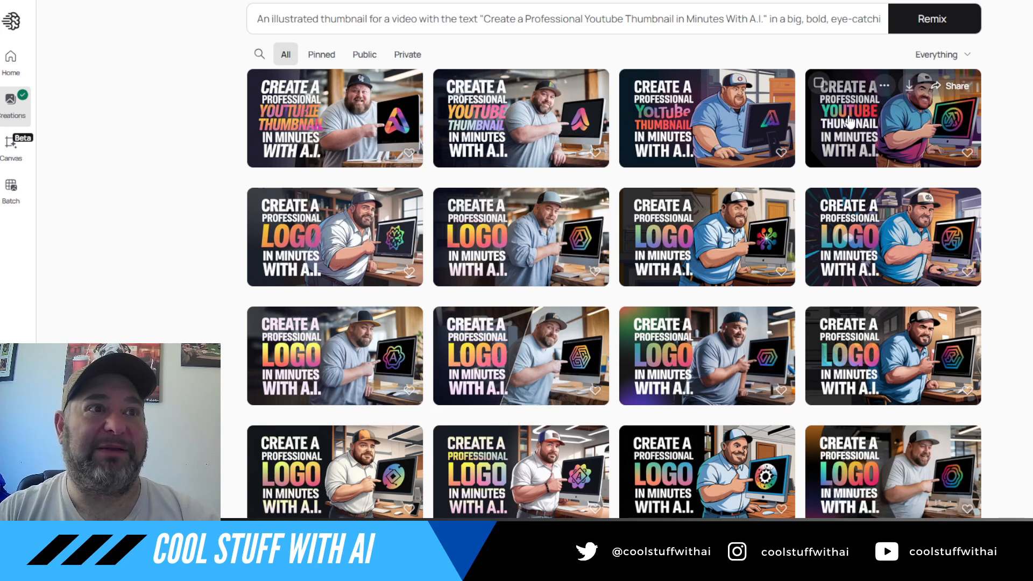
Remove the reference image from the YouTube thumbnail prompt and generate new 16:9 images from the text alone
{"action": "left_click", "coordinate": [806, 16]}
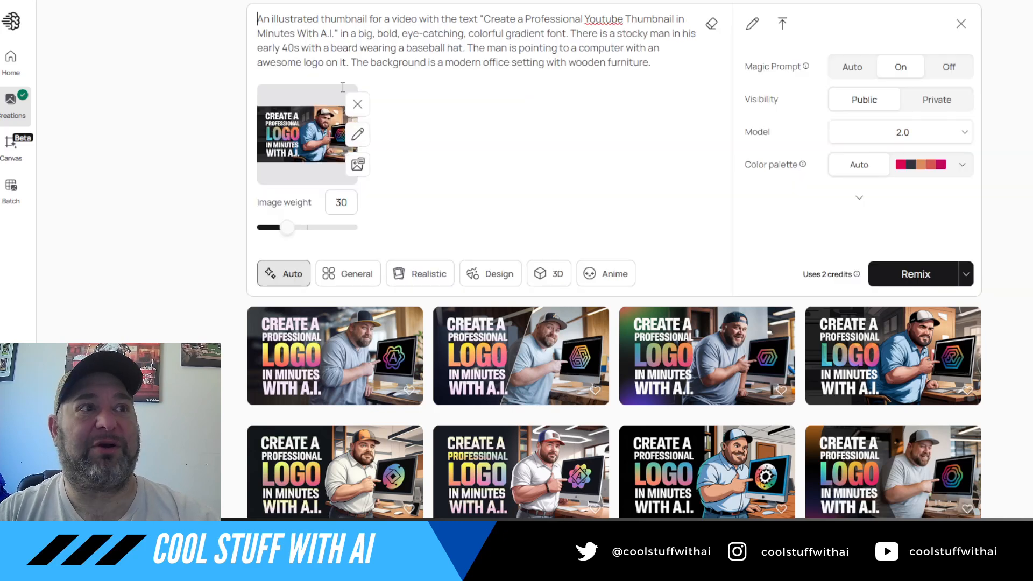
{"action": "left_click", "coordinate": [357, 104]}
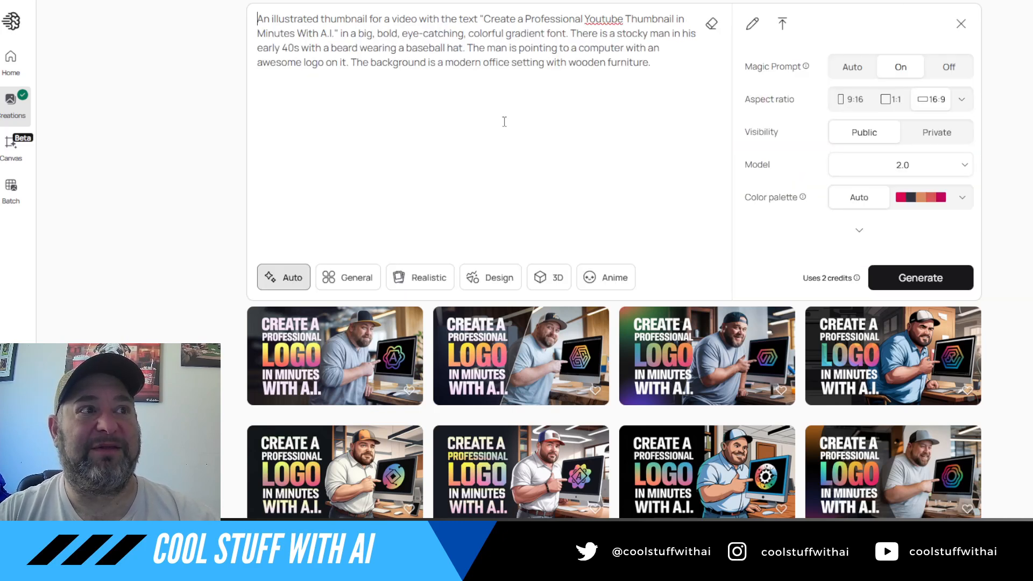
{"action": "left_click", "coordinate": [910, 284]}
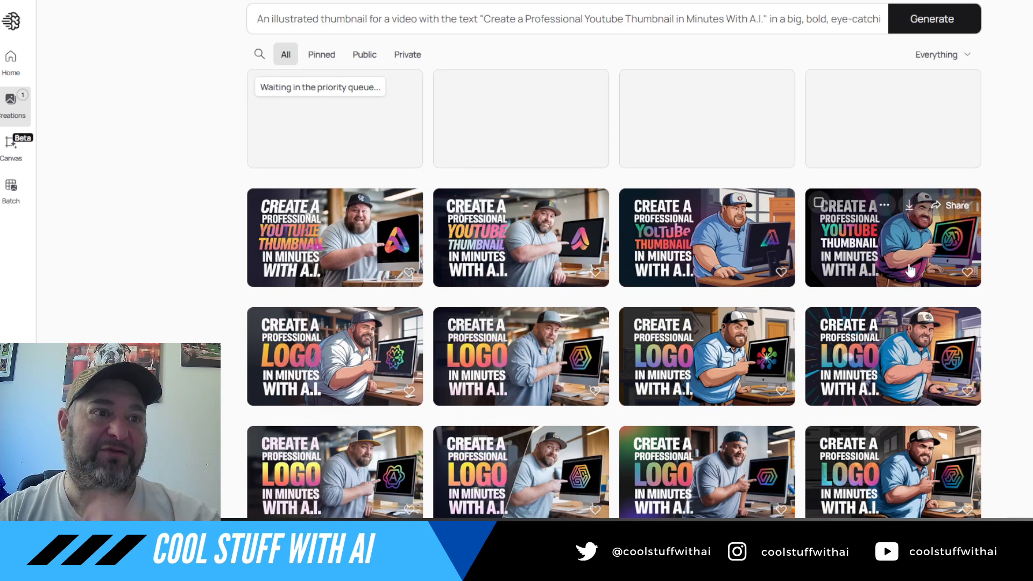
Change the computer's "awesome logo" to "awesome youtube thumbnail" in the prompt and generate another 16:9 set
{"action": "left_click", "coordinate": [609, 16]}
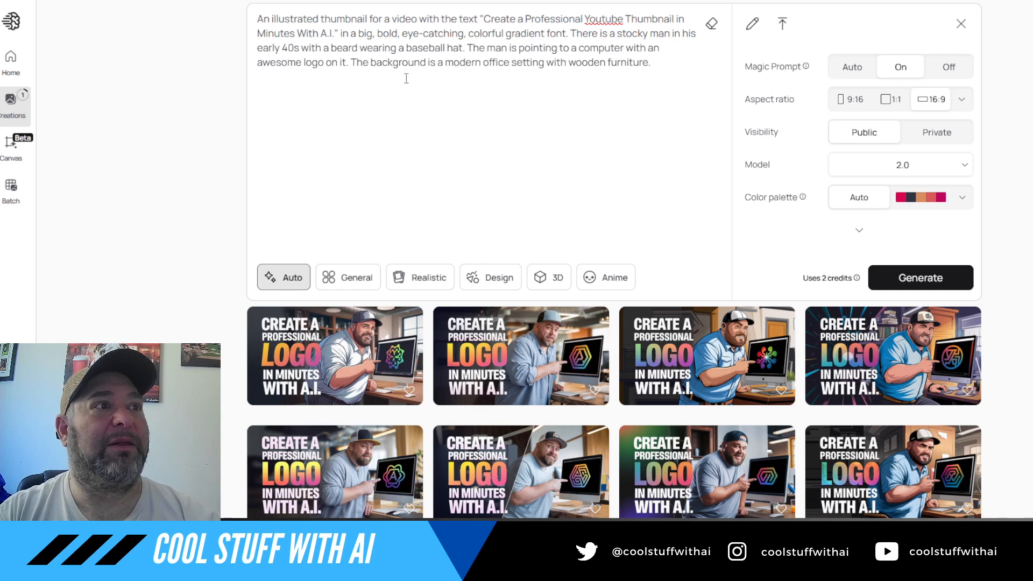
{"action": "double_click", "coordinate": [320, 61]}
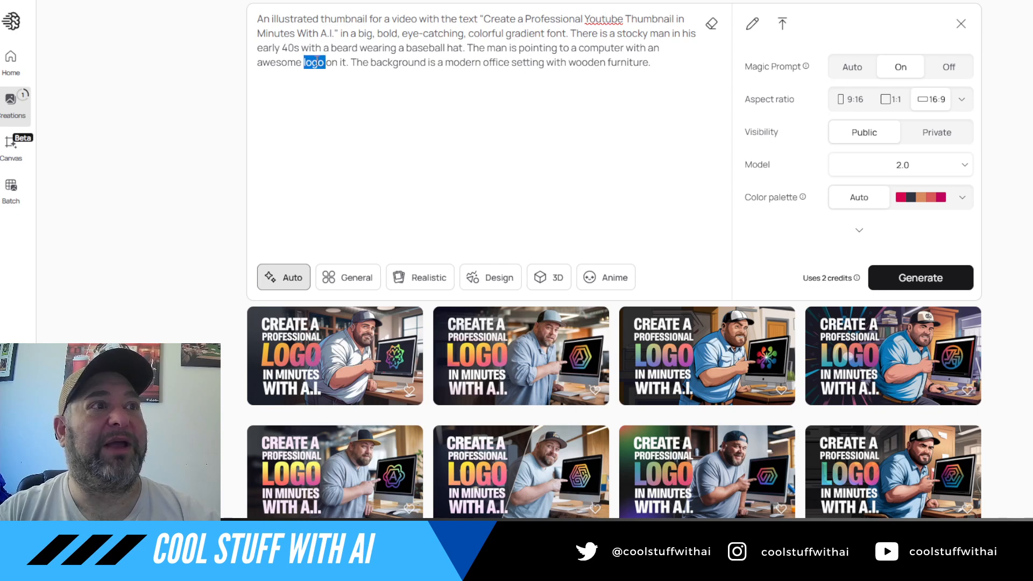
{"action": "type", "text": "youtube thu"}
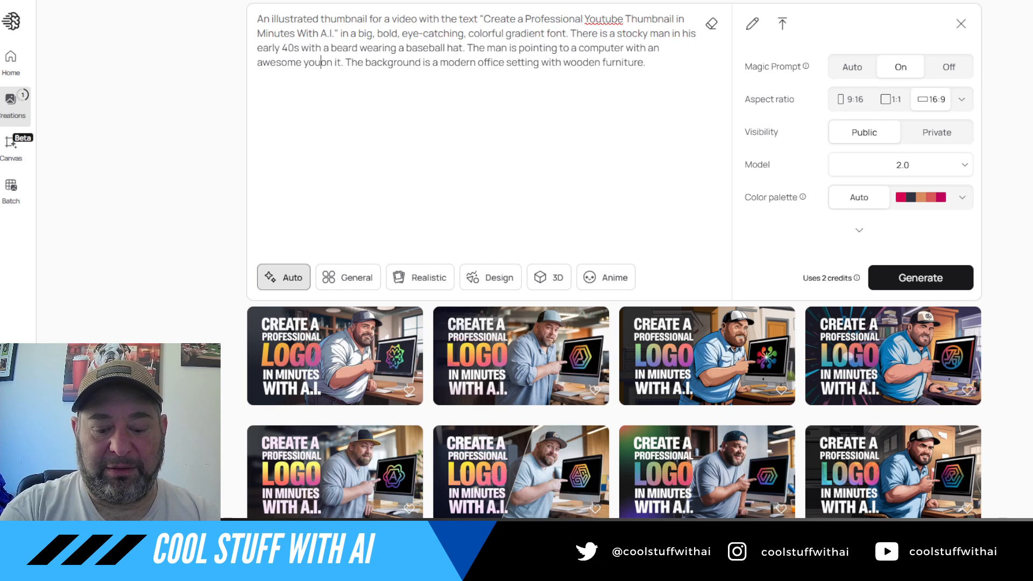
{"action": "type", "text": "mbnail"}
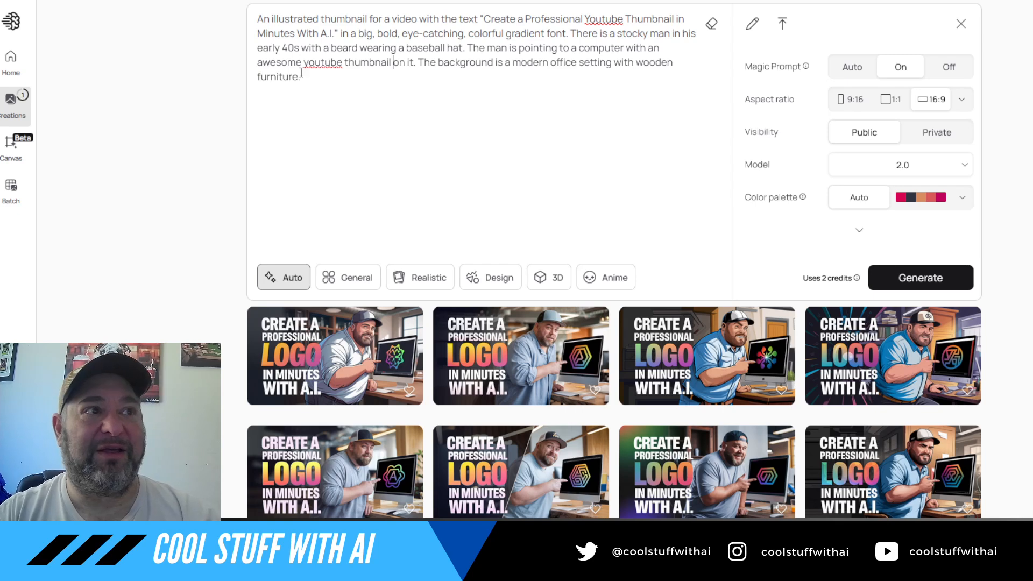
{"action": "left_click", "coordinate": [916, 277]}
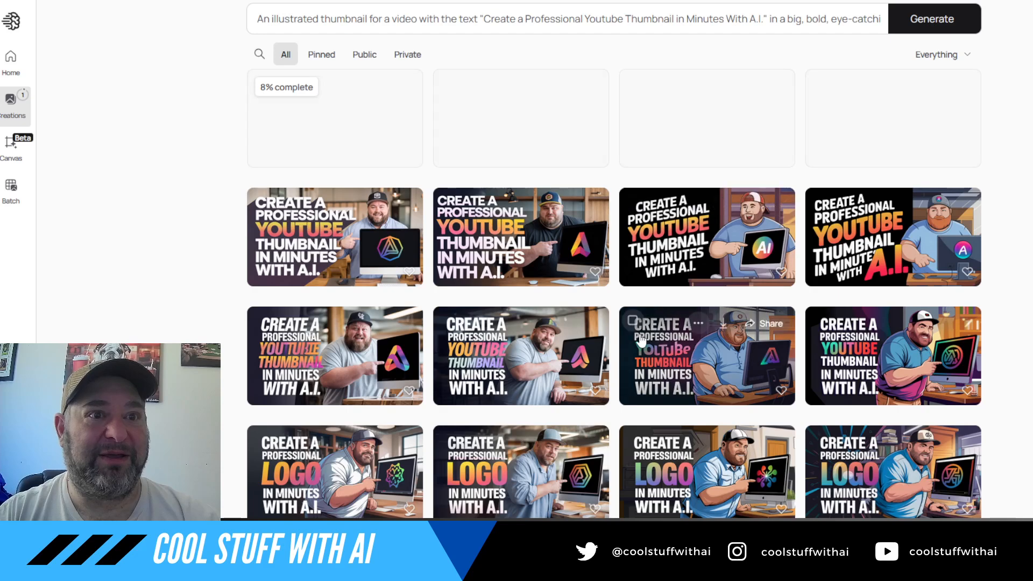
View the red-and-white-cap cartoon at full size, check the newest gallery results, and open the blue-shirt cartoon with the YouTube cap
{"action": "left_click", "coordinate": [715, 256]}
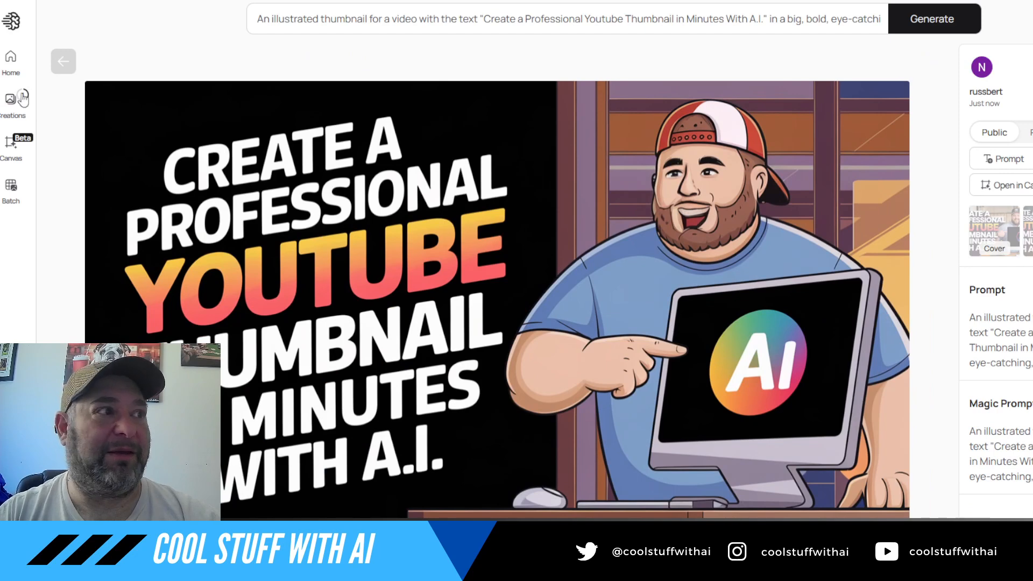
{"action": "left_click", "coordinate": [11, 102]}
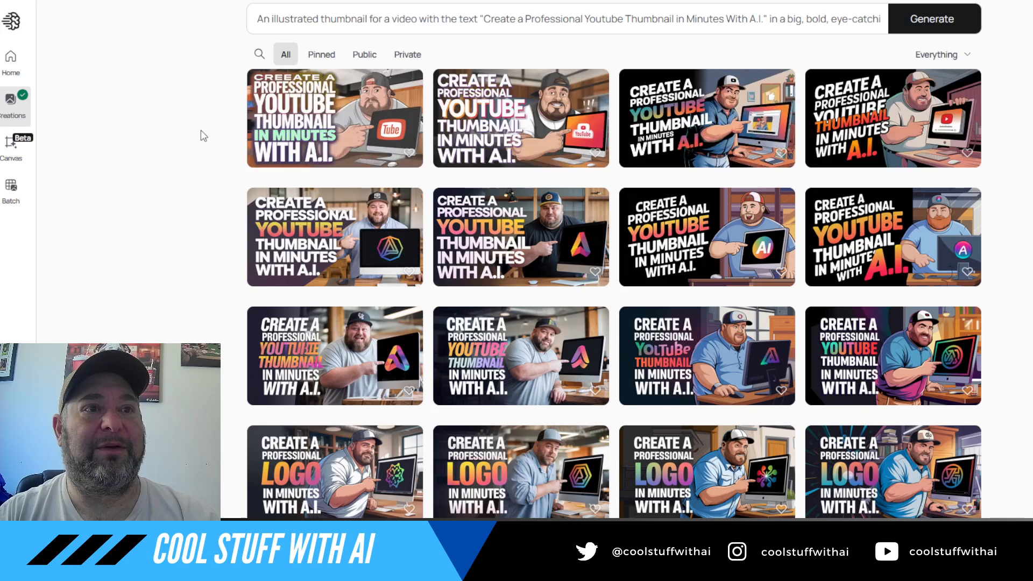
{"action": "left_click", "coordinate": [738, 123]}
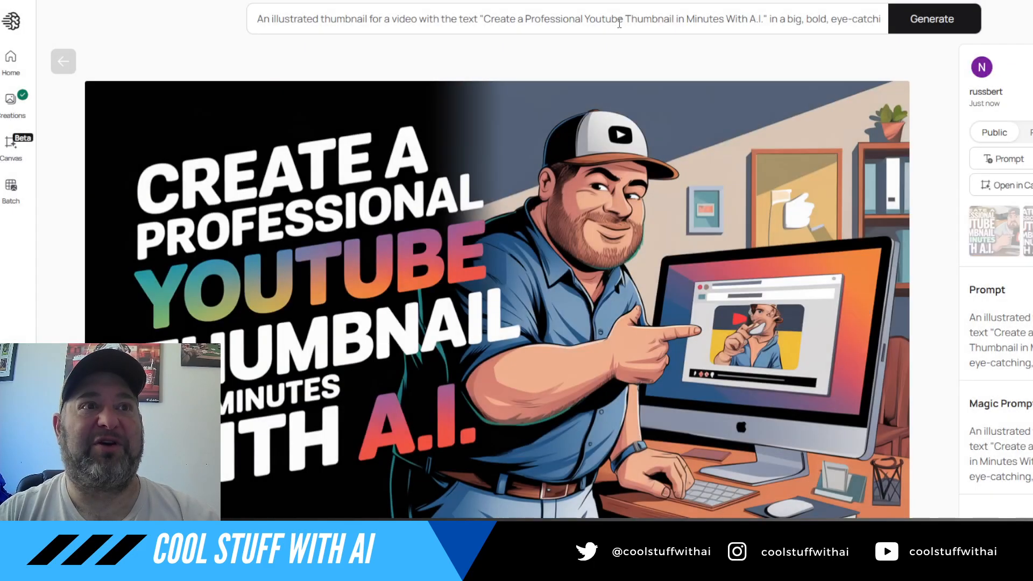
Delete "colorful gradient" and its preceding comma from the prompt's font description, leaving "big, bold, eye-catching font"
{"action": "left_click", "coordinate": [623, 19]}
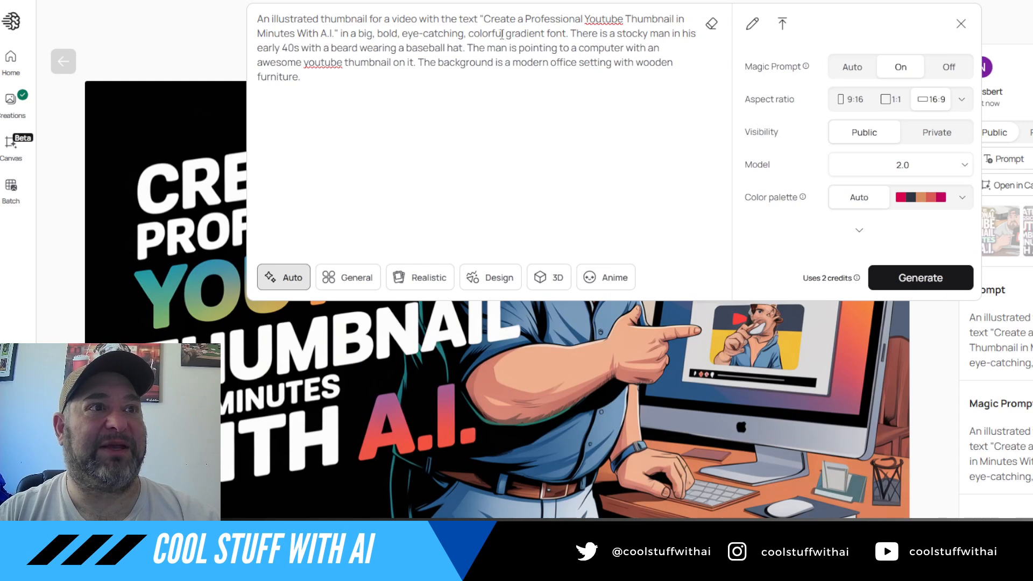
{"action": "left_click_drag", "start_coordinate": [542, 33], "coordinate": [475, 33]}
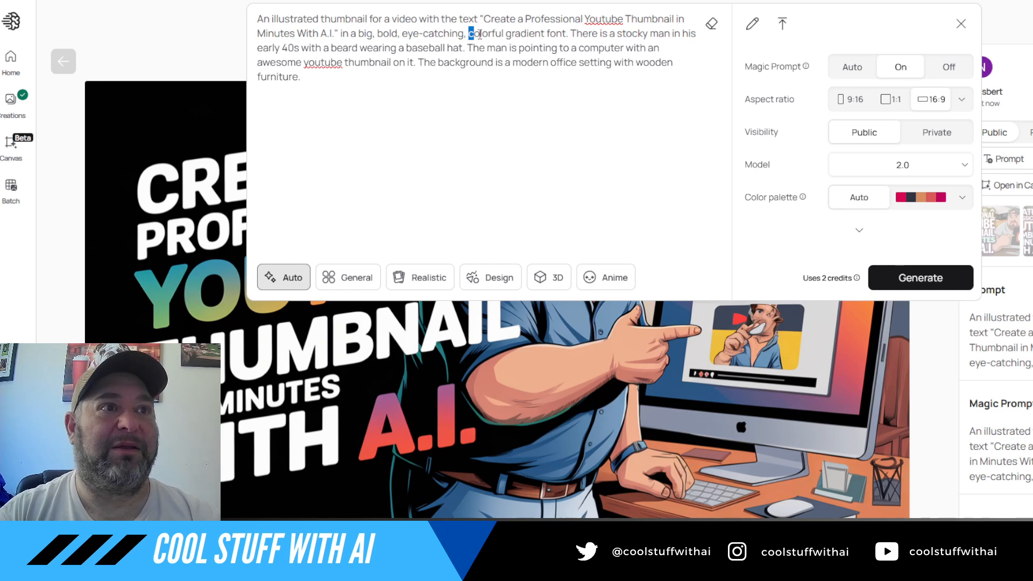
{"action": "left_click", "coordinate": [510, 35]}
{"action": "left_click_drag", "start_coordinate": [540, 34], "coordinate": [482, 33]}
{"action": "key", "text": "BackSpace"}
{"action": "key", "text": "BackSpace"}
{"action": "key", "text": "BackSpace"}
{"action": "key", "text": "BackSpace"}
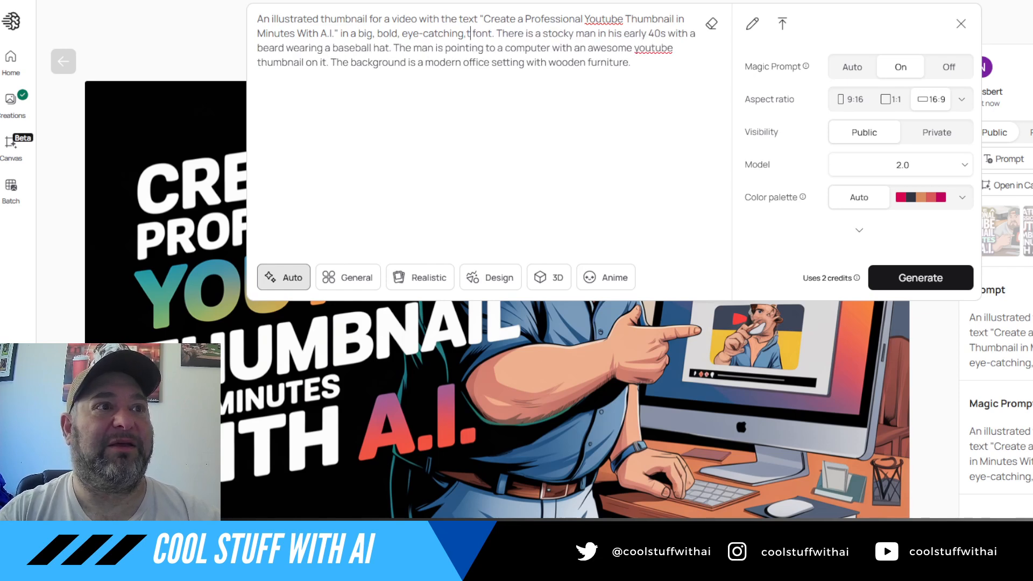
{"action": "key", "text": "BackSpace"}
{"action": "key", "text": "Delete"}
Add "Integrate Youtube logo." after the font sentence in the prompt and generate a 16:9 set
{"action": "left_click", "coordinate": [486, 34]}
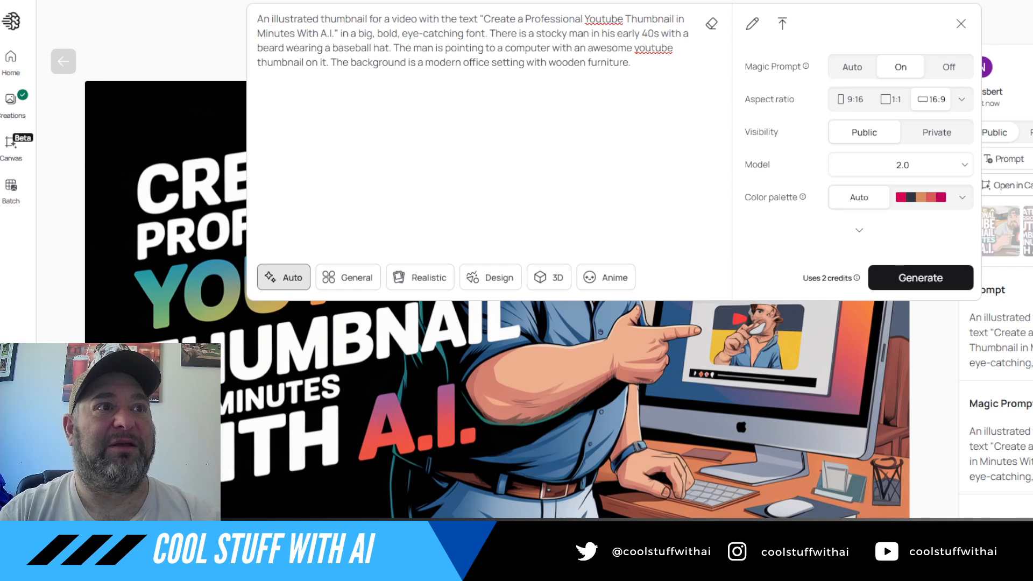
{"action": "type", "text": "Integrate "}
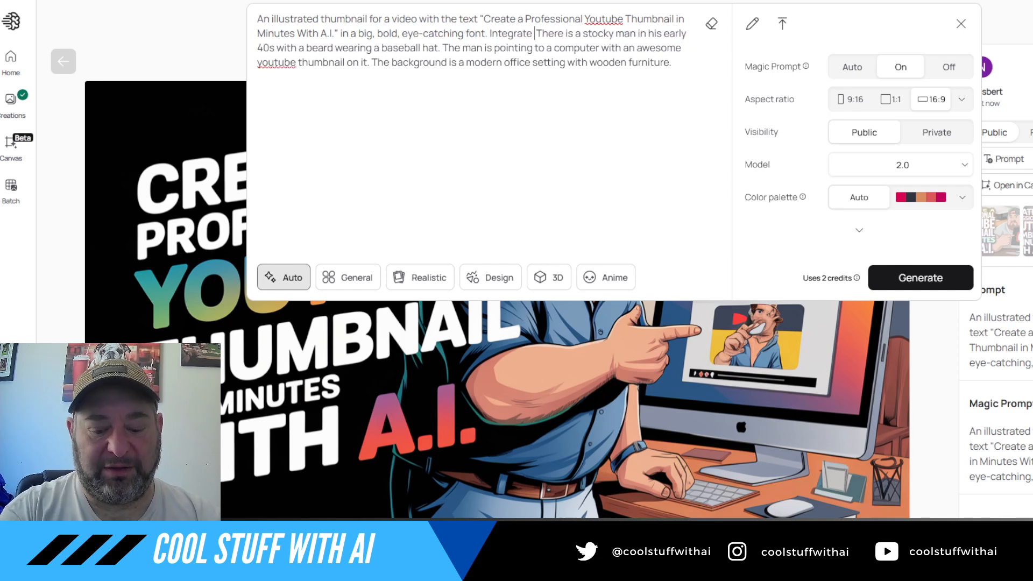
{"action": "type", "text": "Youtube log"}
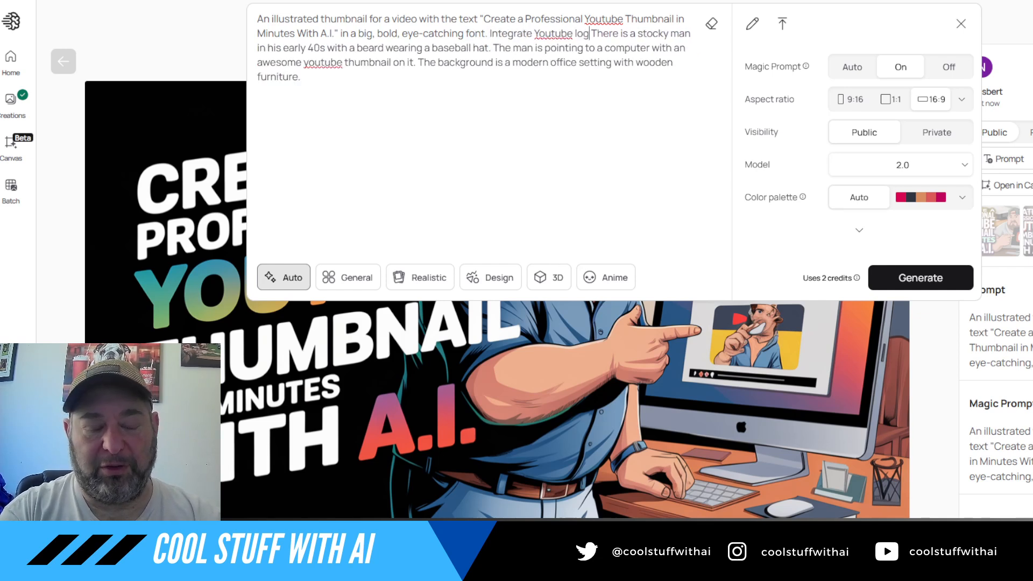
{"action": "type", "text": "o ."}
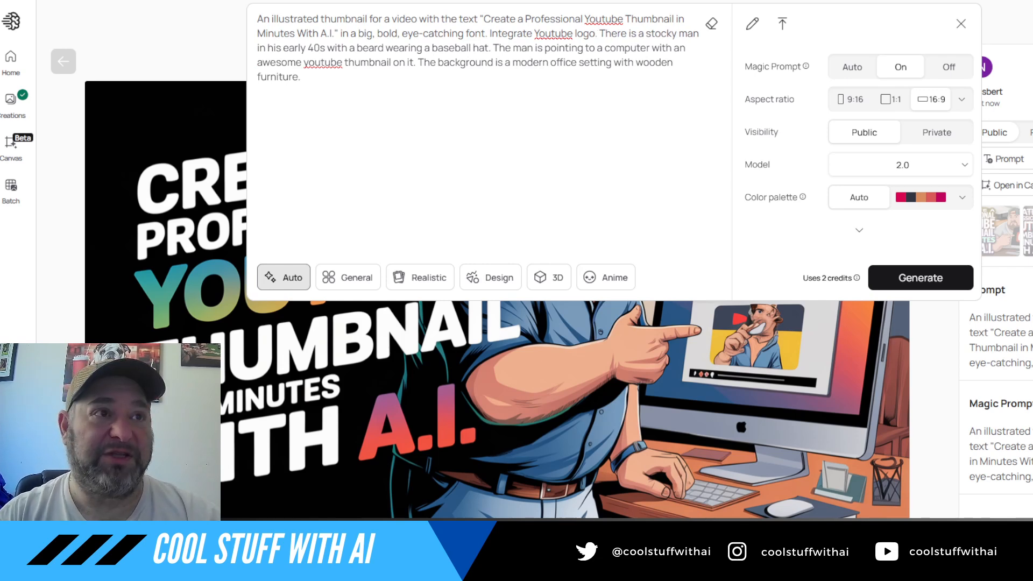
{"action": "left_click", "coordinate": [933, 290]}
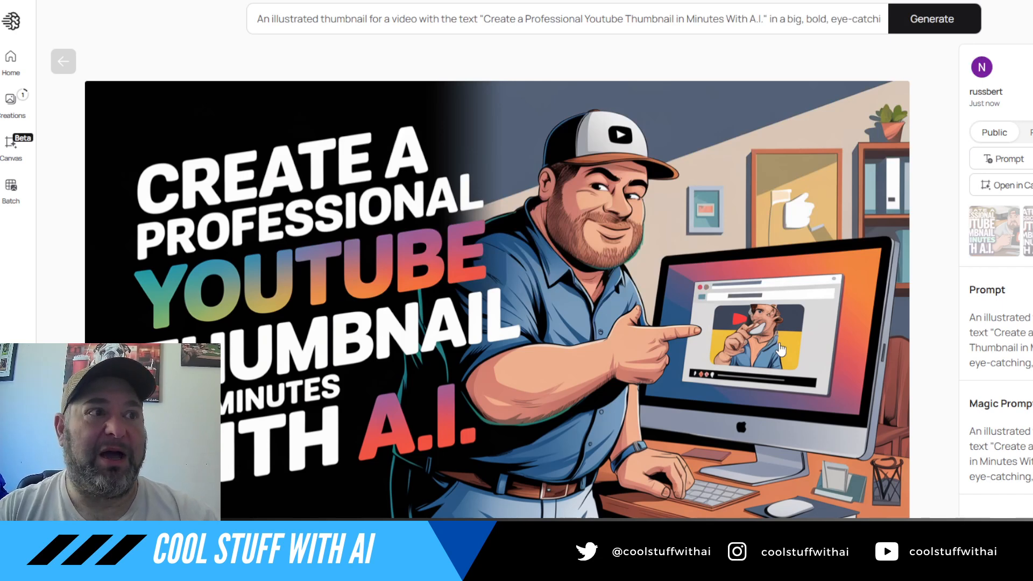
Delete the word "illustrated" from the start of the prompt and generate another 16:9 set
{"action": "double_click", "coordinate": [296, 31]}
{"action": "double_click", "coordinate": [295, 18]}
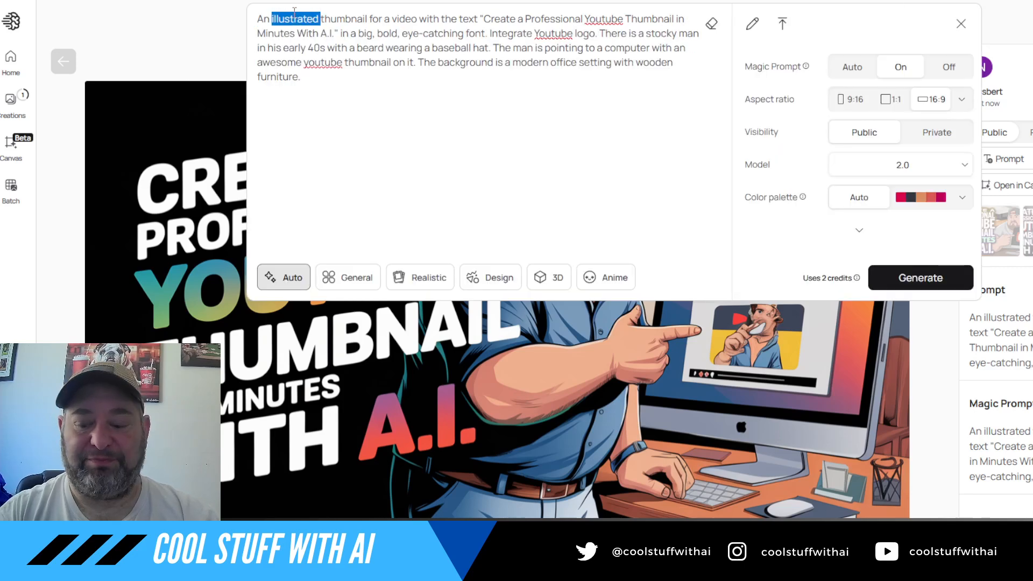
{"action": "key", "text": "BackSpace"}
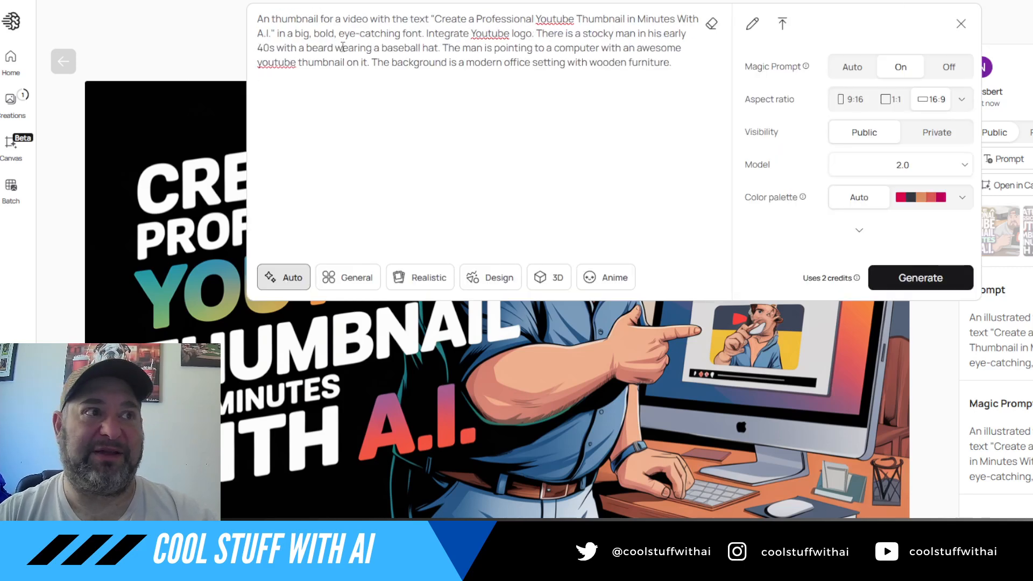
{"action": "left_click", "coordinate": [957, 281]}
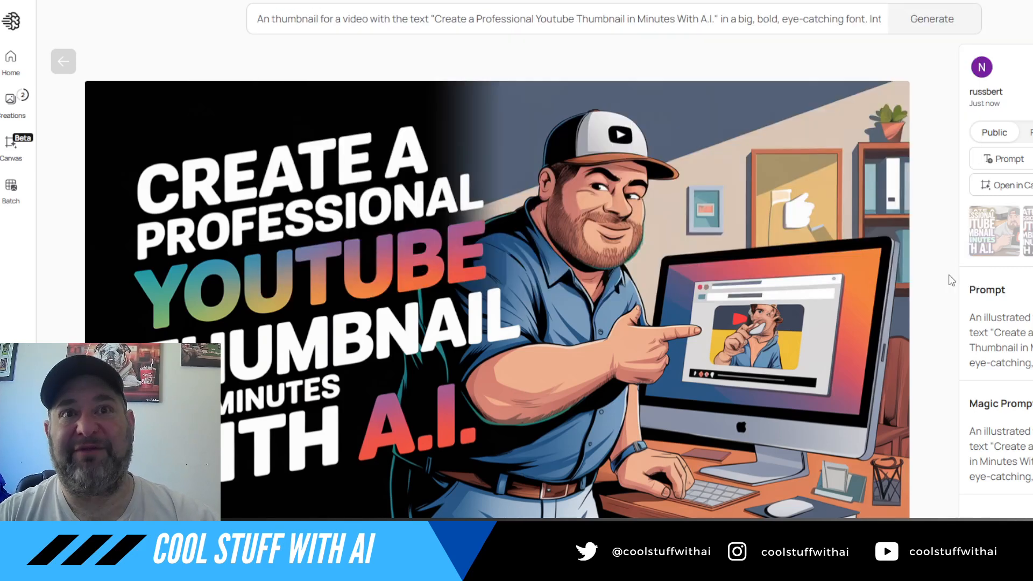
View the gallery cartoon of the bearded man in a black vest and backward cap at full size
{"action": "left_click", "coordinate": [15, 108]}
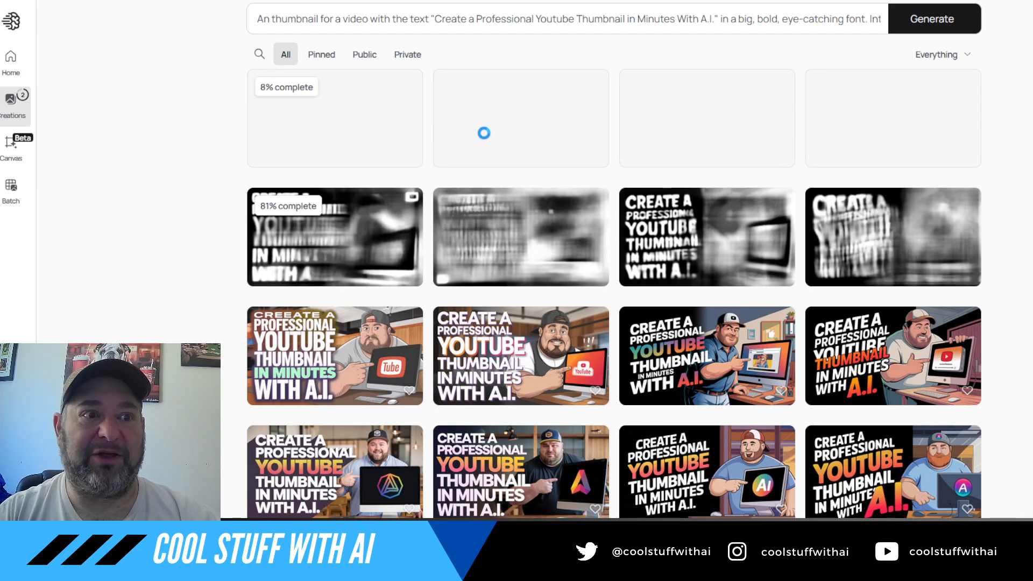
{"action": "left_click", "coordinate": [564, 359]}
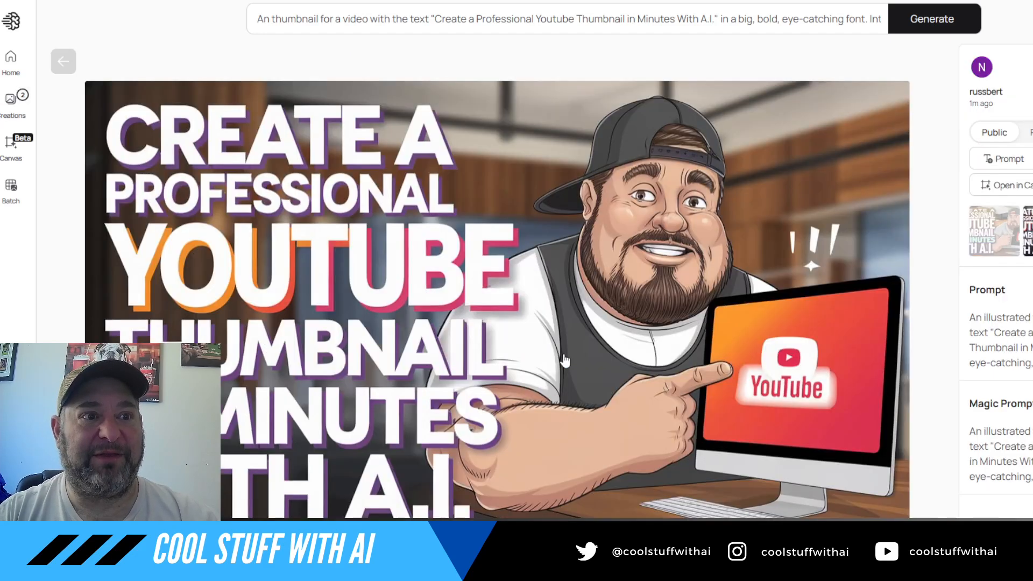
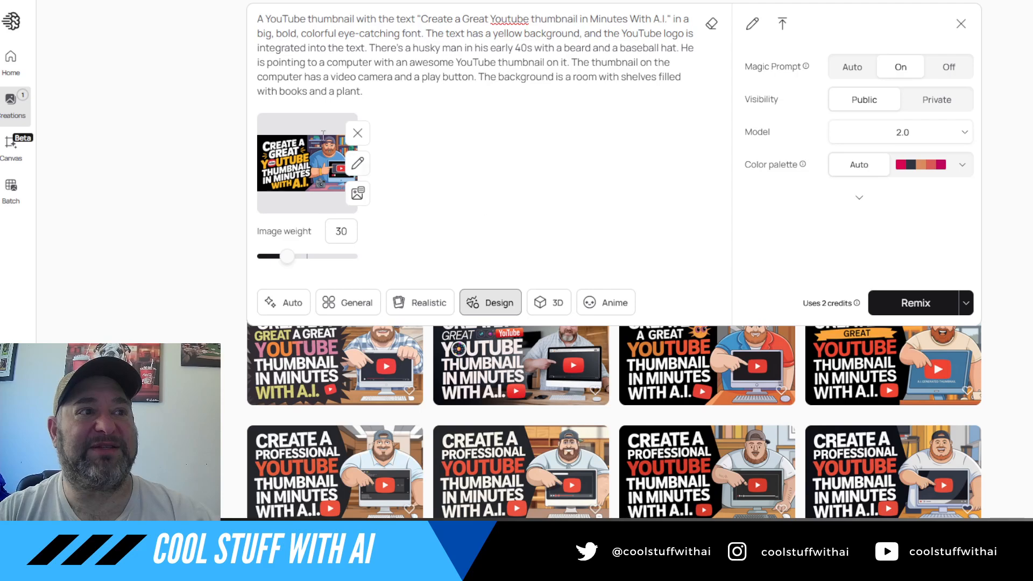
Remove the reference image from the "Create a Great Youtube thumbnail in Minutes With A.I." prompt and generate a 16:9 Design set from the text alone
{"action": "left_click", "coordinate": [358, 133]}
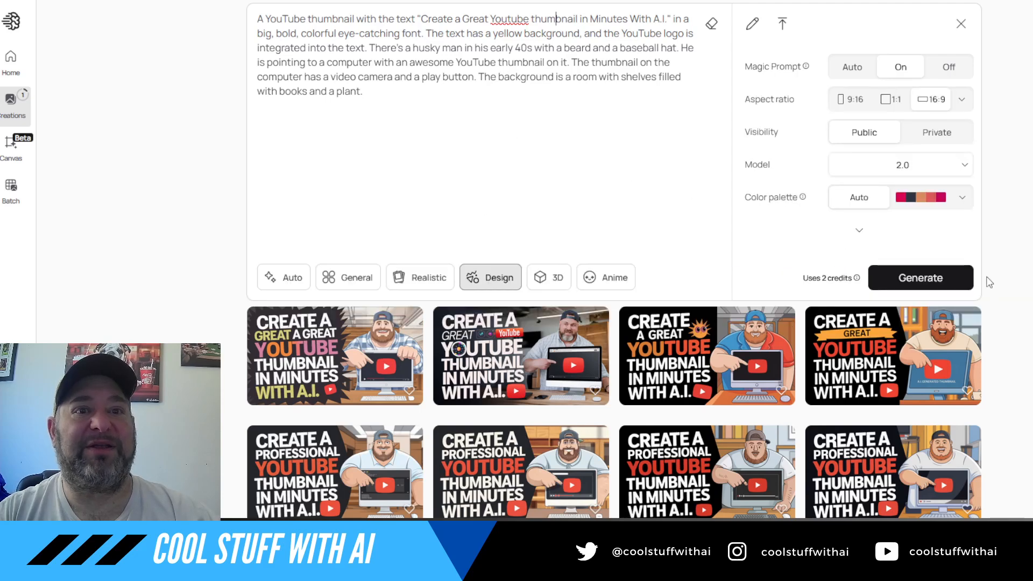
{"action": "left_click", "coordinate": [921, 278]}
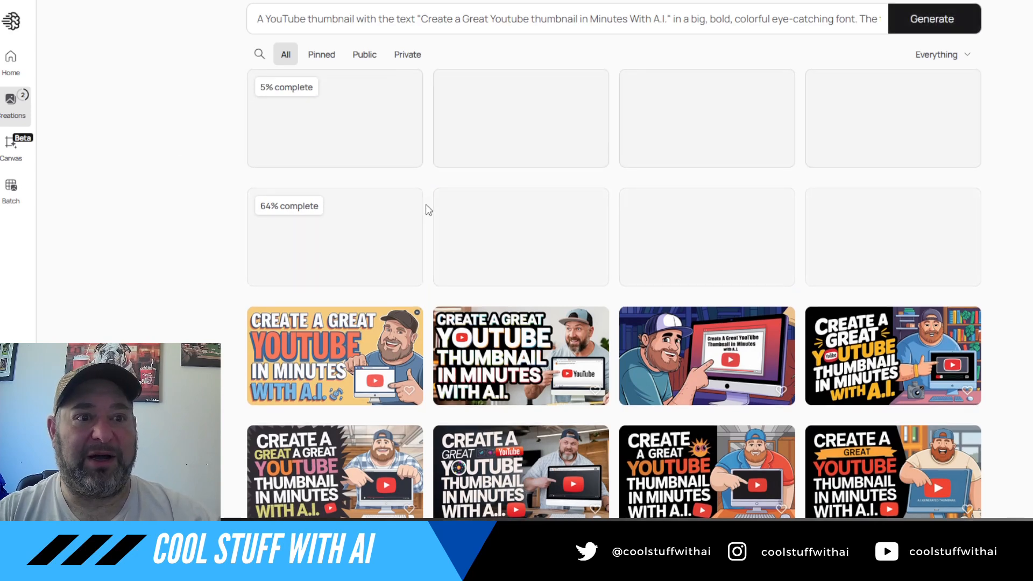
Remix the blue-shirt cartoon with the camera on the desk from the newest results, using an image weight of 30
{"action": "scroll", "coordinate": [425, 206], "scroll_direction": "down", "scroll_amount": 3}
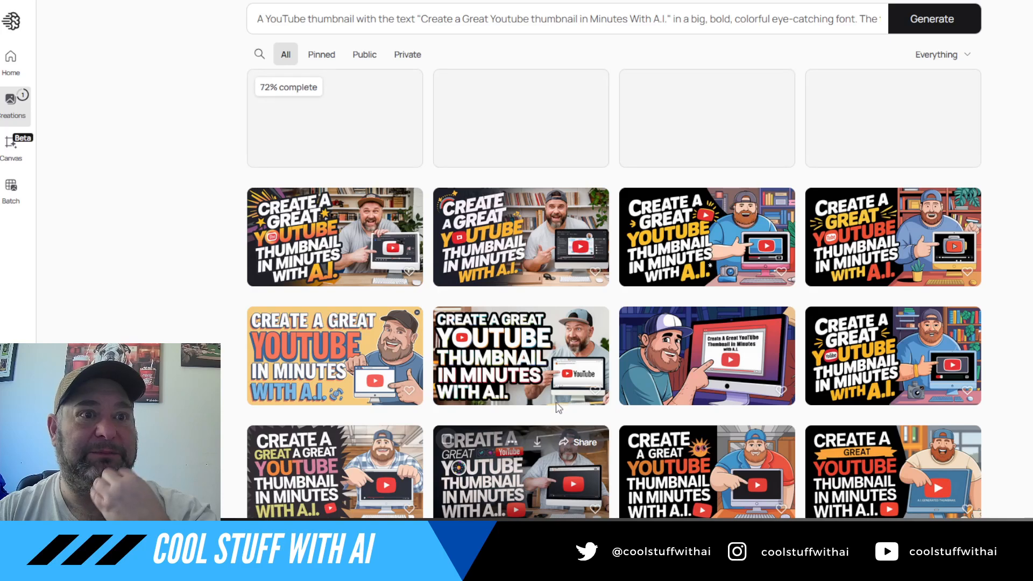
{"action": "left_click", "coordinate": [687, 250]}
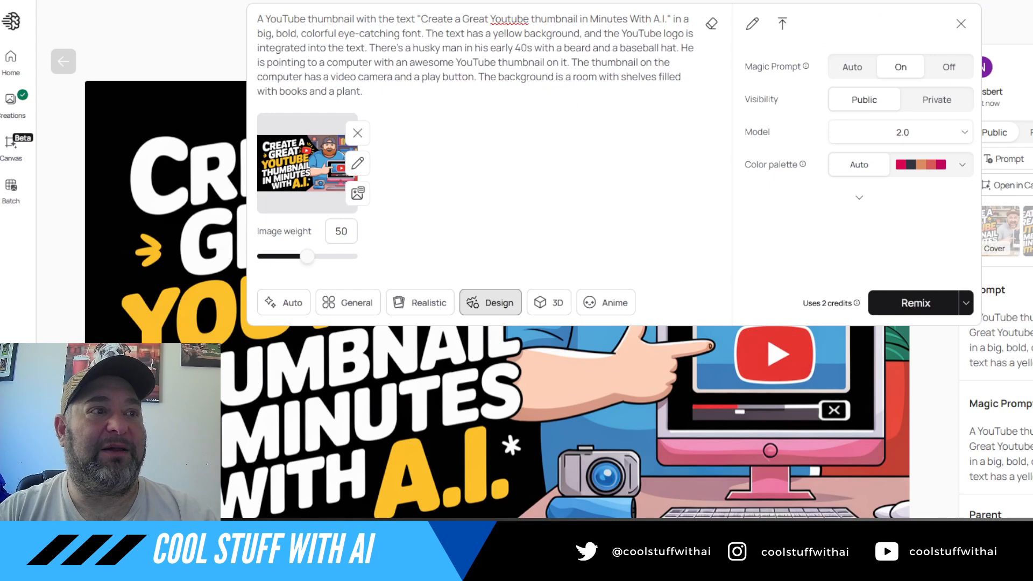
{"action": "left_click", "coordinate": [288, 257]}
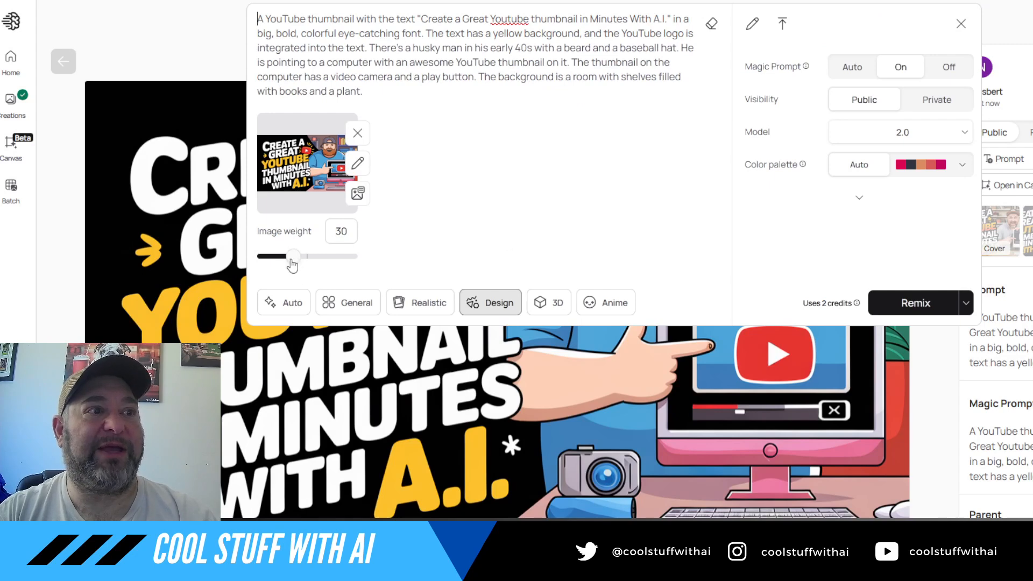
{"action": "left_click", "coordinate": [916, 303]}
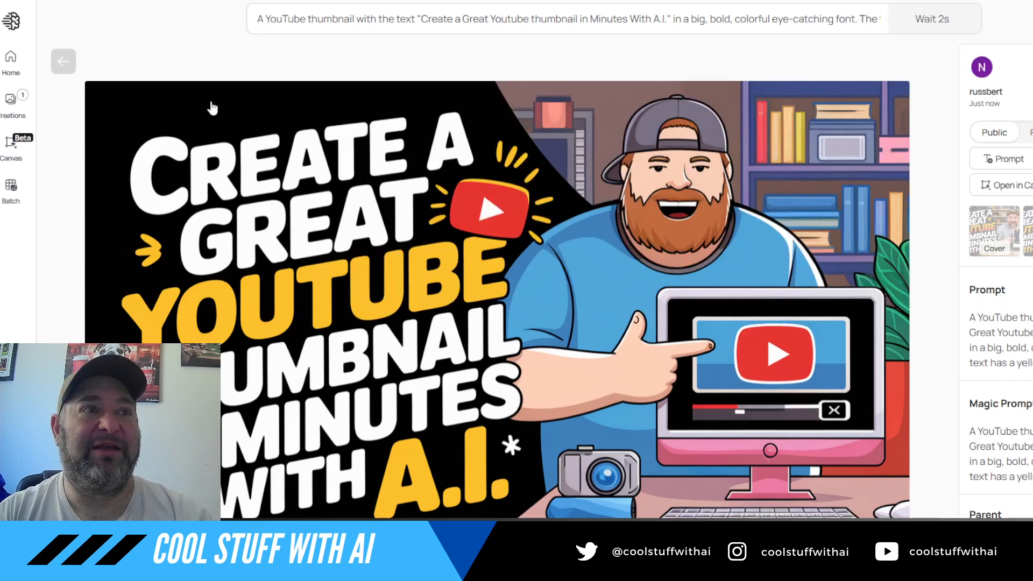
Examine the remix results at full size, including the yellow-screen cartoon and the blue-shirt man beside the red "YOUTUBE" lettering, and return to the gallery
{"action": "left_click", "coordinate": [15, 107]}
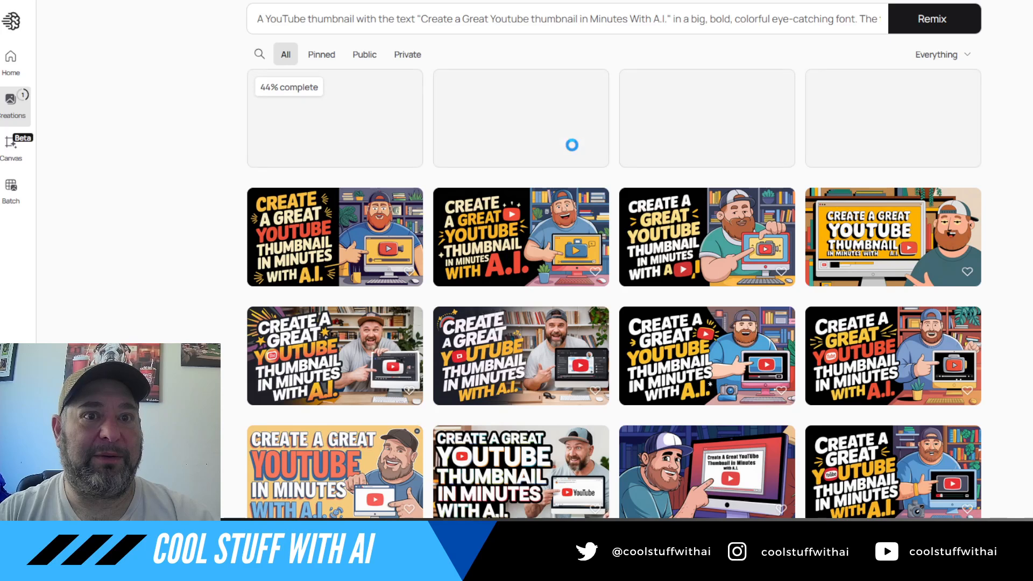
{"action": "left_click", "coordinate": [894, 249]}
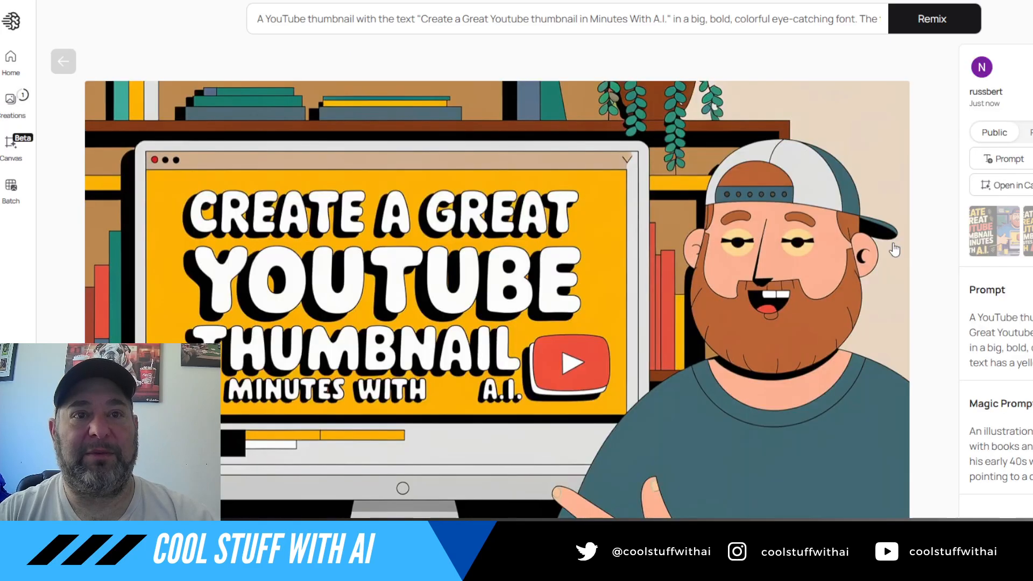
{"action": "left_click", "coordinate": [24, 111]}
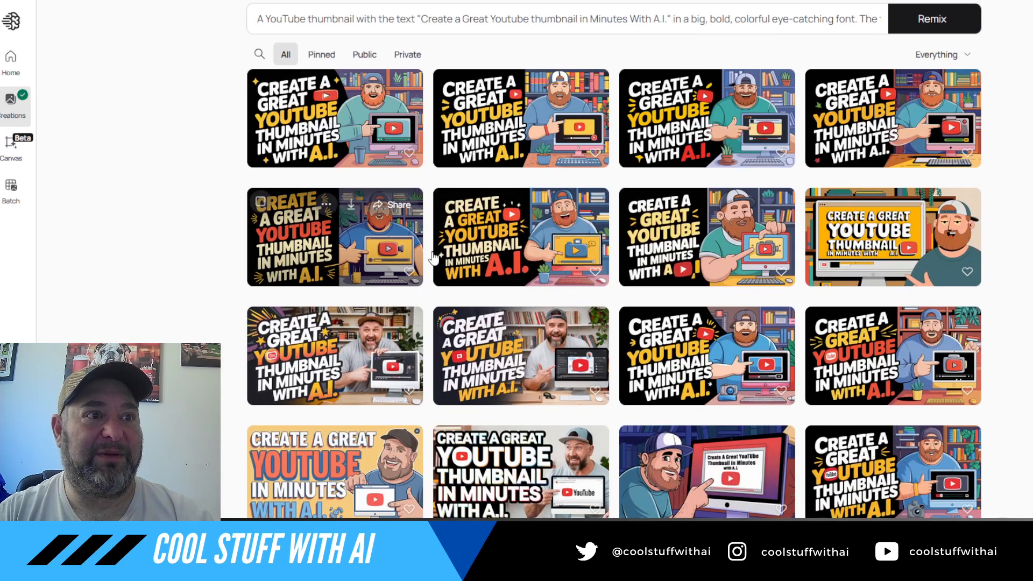
{"action": "left_click", "coordinate": [319, 235]}
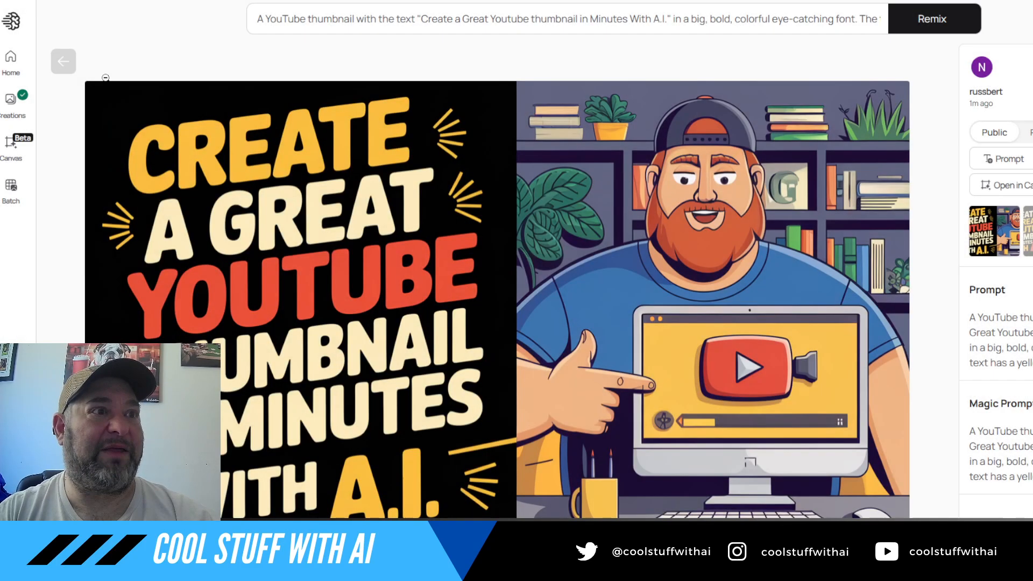
{"action": "left_click", "coordinate": [2, 108]}
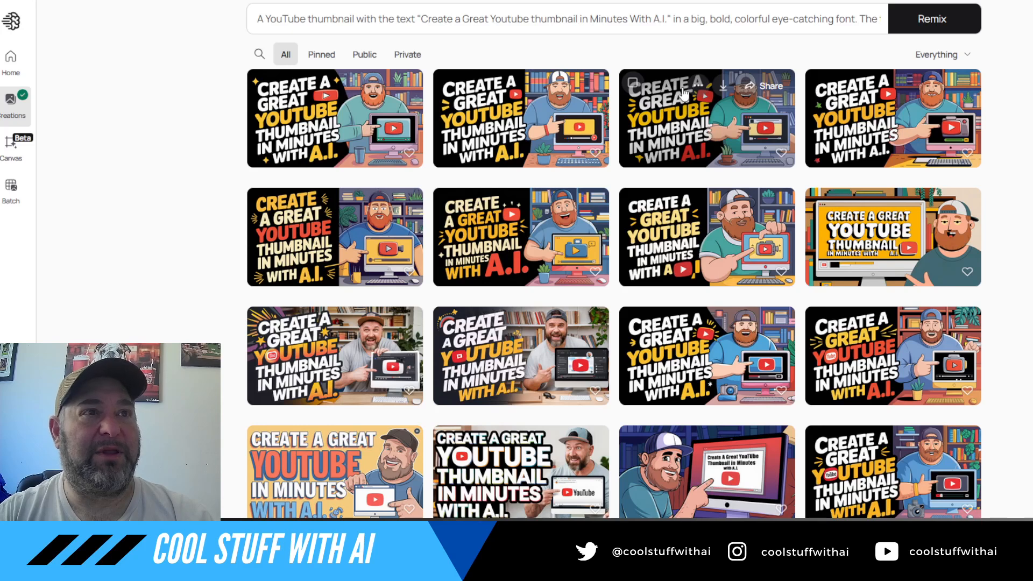
Delete "in Minutes" from the quoted title in the prompt and capitalize "Thumbnail", giving "Create a Great Youtube Thumbnail With A.I."
{"action": "left_click", "coordinate": [624, 22]}
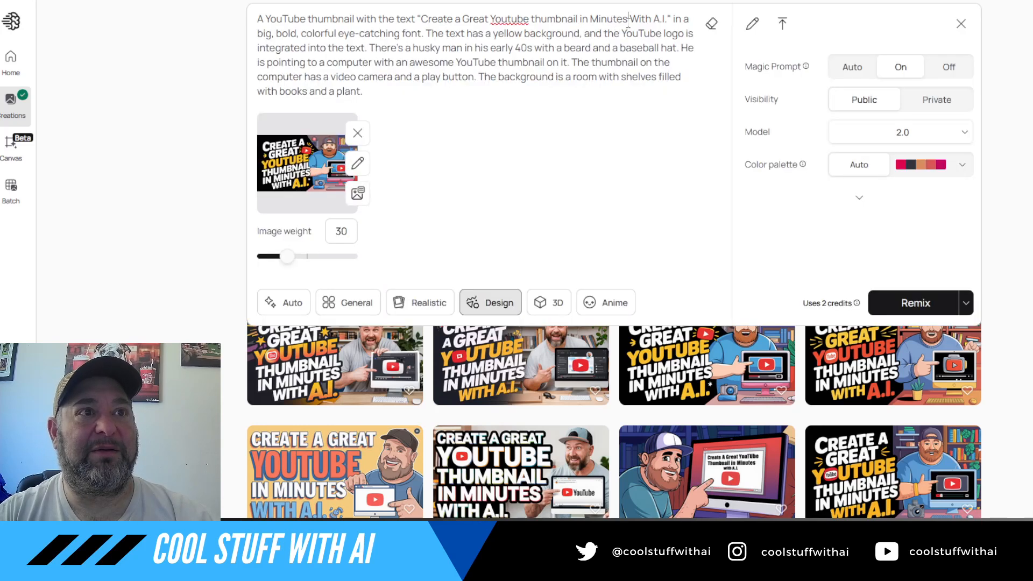
{"action": "left_click_drag", "start_coordinate": [628, 22], "coordinate": [581, 17]}
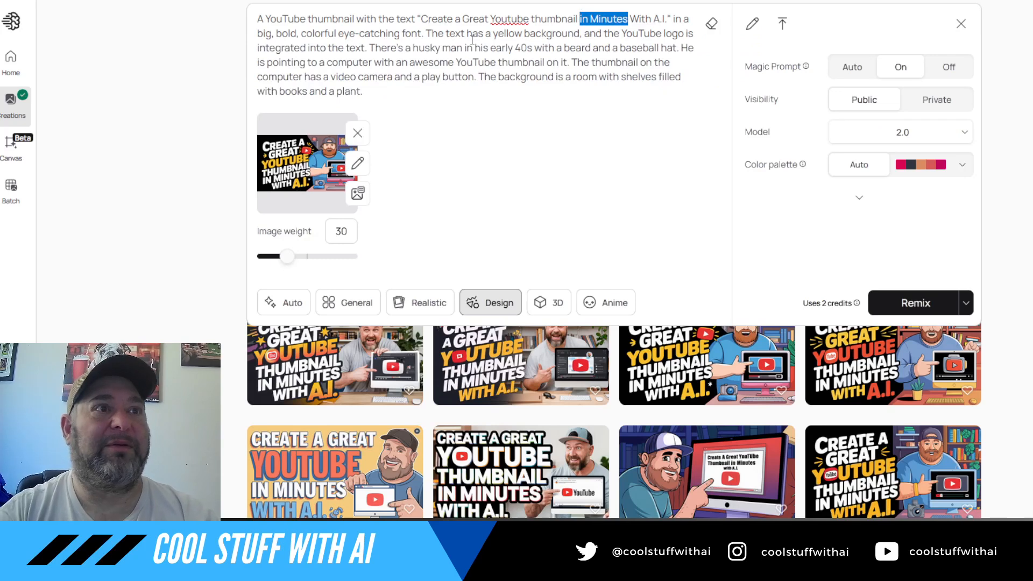
{"action": "key", "text": "BackSpace"}
{"action": "key", "text": "Left"}
{"action": "key", "text": "Left"}
{"action": "key", "text": "Left"}
{"action": "key", "text": "Left"}
{"action": "key", "text": "Left"}
{"action": "key", "text": "Left"}
{"action": "key", "text": "Left"}
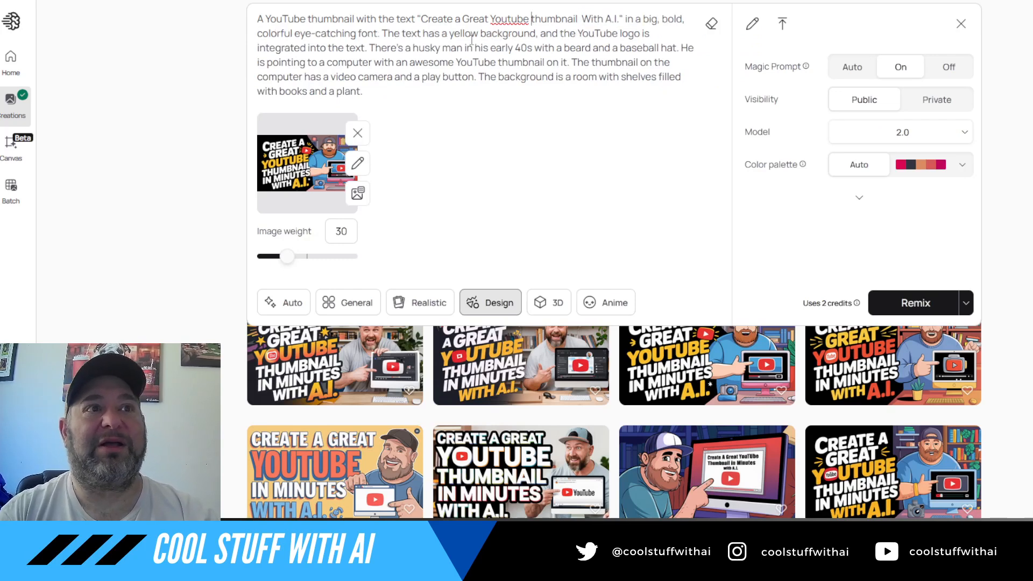
{"action": "key", "text": "BackSpace"}
{"action": "type", "text": "T"}
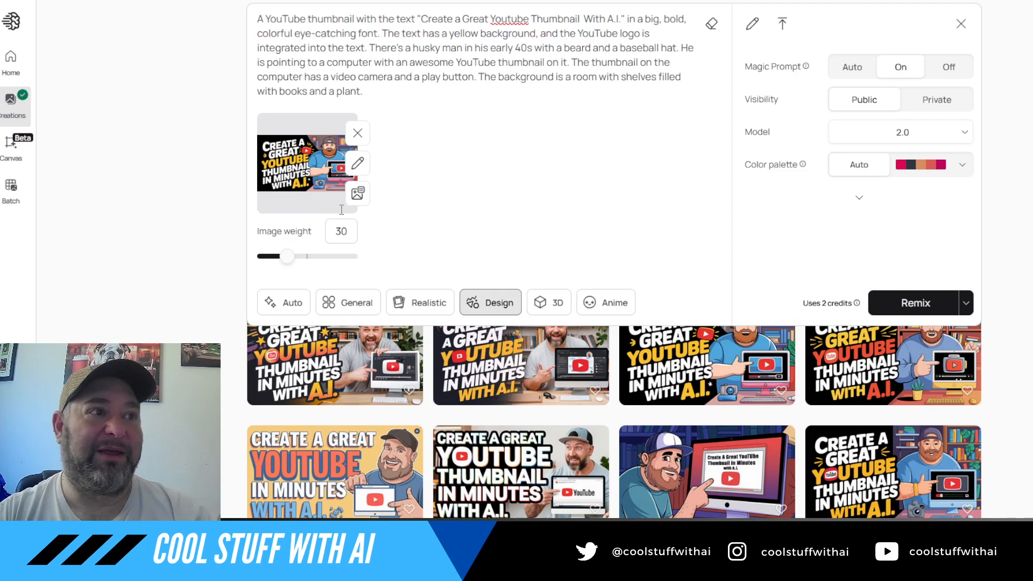
Remove the reference image from the shortened-title prompt and generate a 16:9 Design set
{"action": "left_click", "coordinate": [358, 134]}
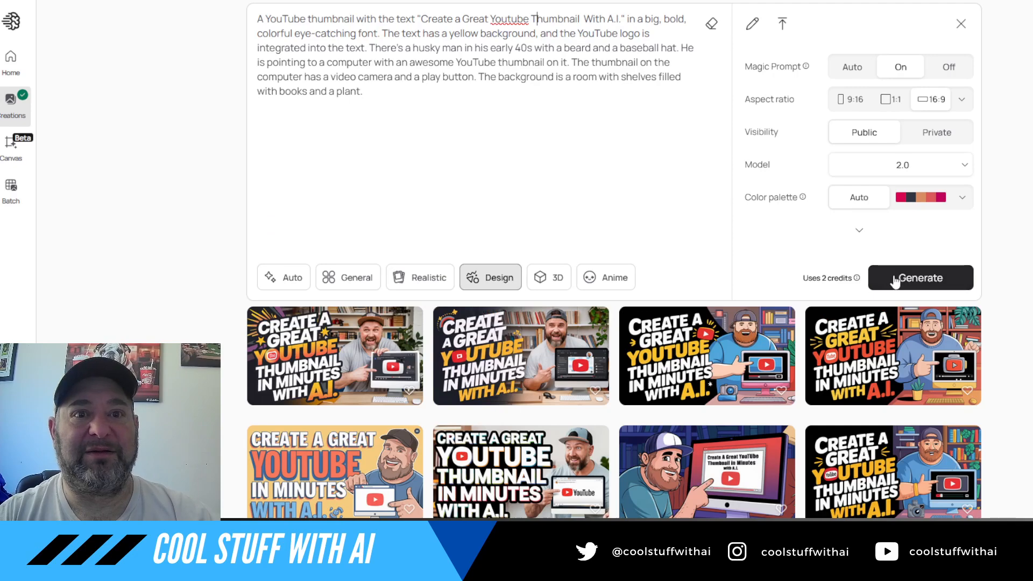
{"action": "left_click", "coordinate": [897, 278]}
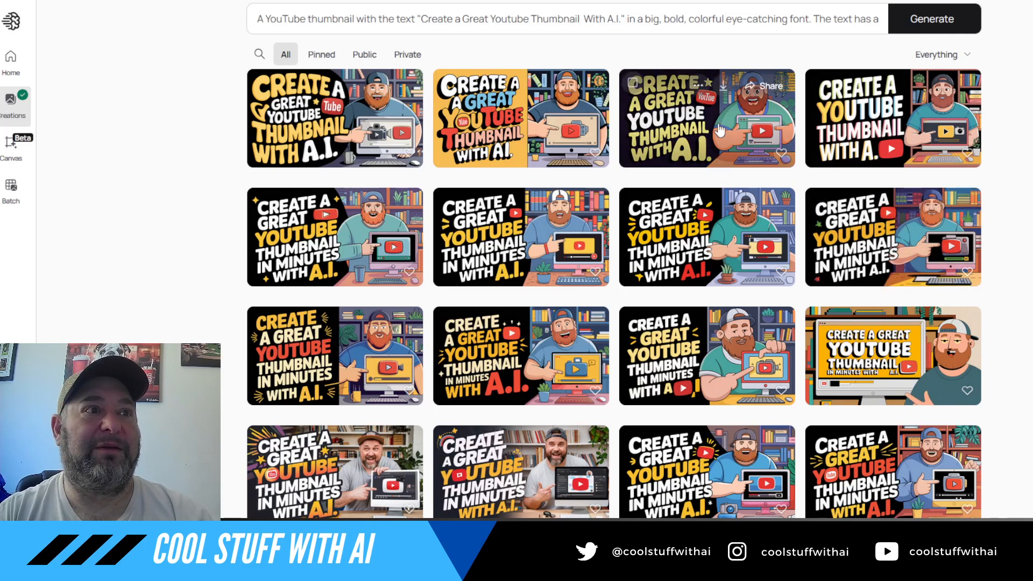
Open the green-shirt cartoon with pale yellow lettering, switch the prompt's style to Auto, and generate another 16:9 set
{"action": "left_click", "coordinate": [721, 130]}
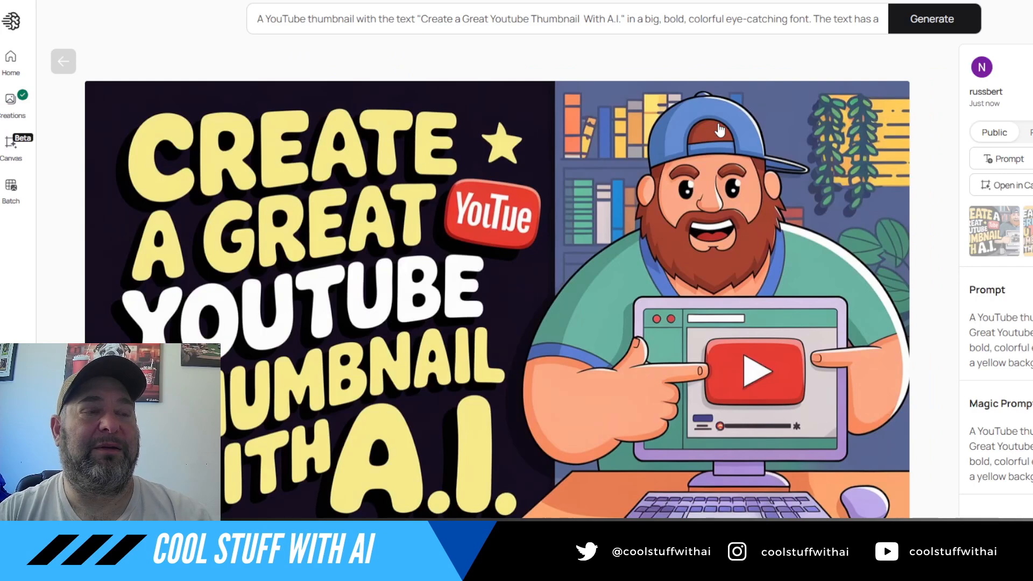
{"action": "left_click", "coordinate": [672, 16]}
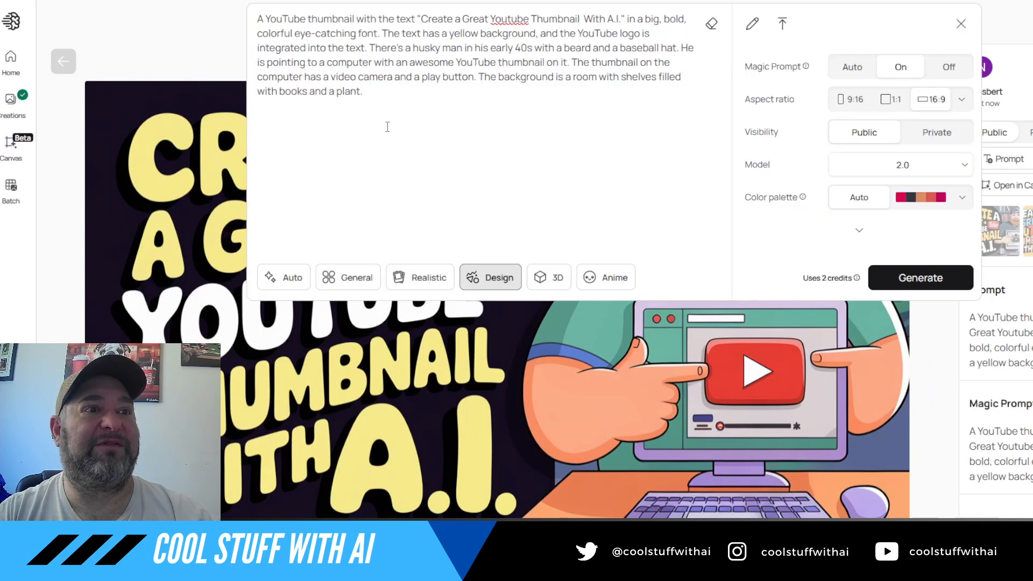
{"action": "left_click", "coordinate": [289, 283]}
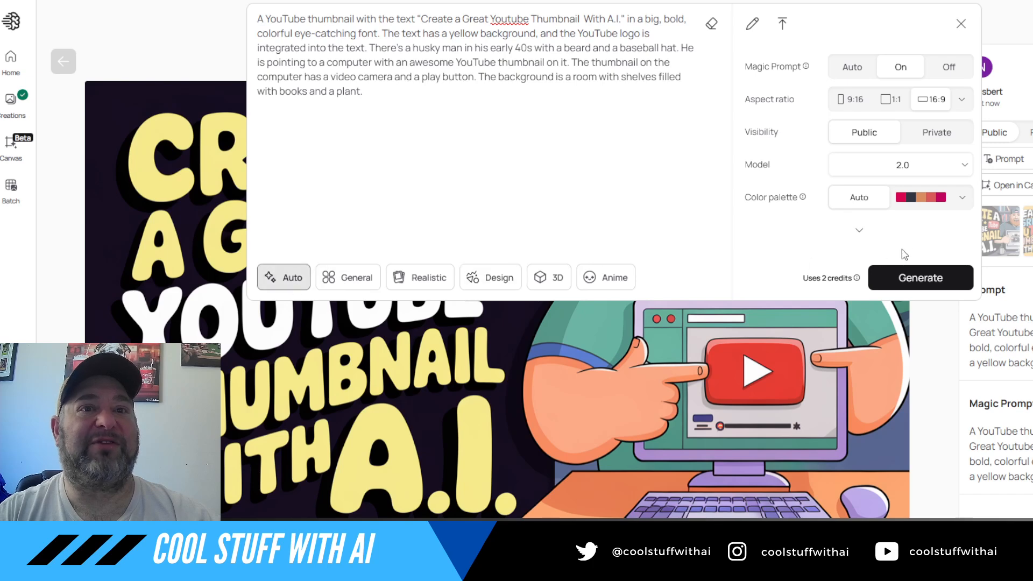
{"action": "left_click", "coordinate": [924, 277]}
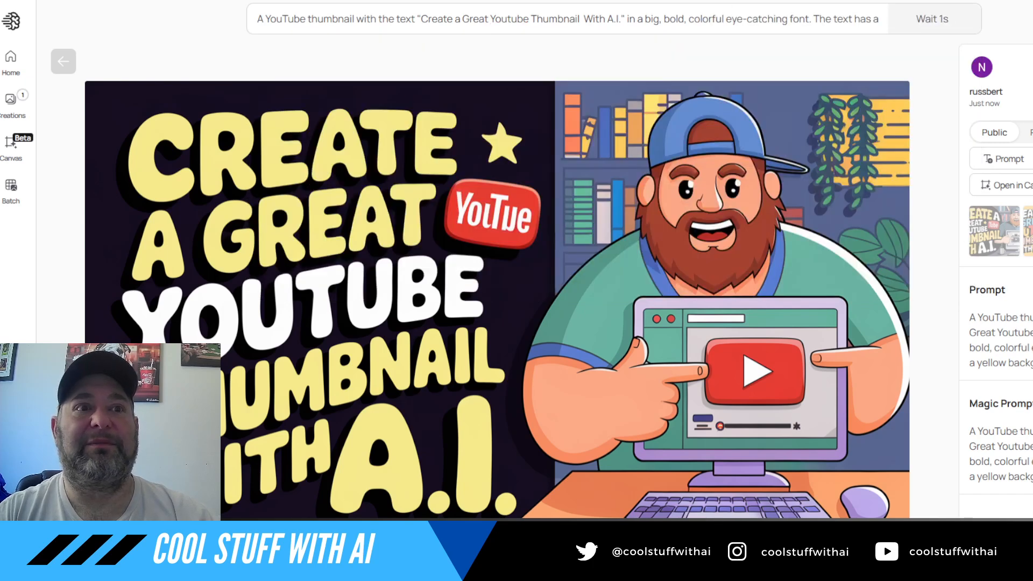
Remix the open green-shirt cartoon at image weight 50 in Auto style and return to the gallery of creations
{"action": "left_click", "coordinate": [1032, 159]}
{"action": "left_click", "coordinate": [901, 303]}
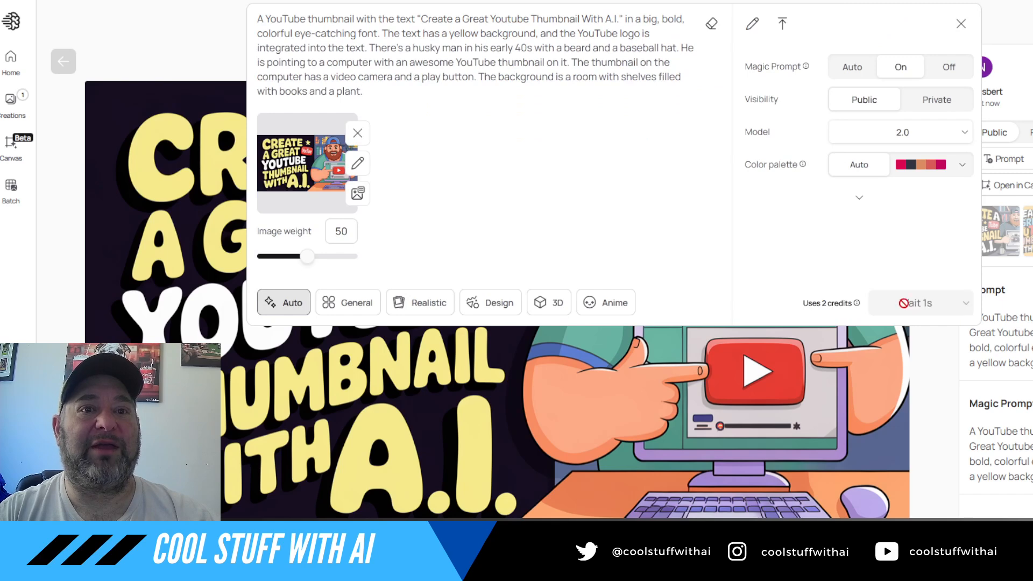
{"action": "left_click", "coordinate": [923, 303]}
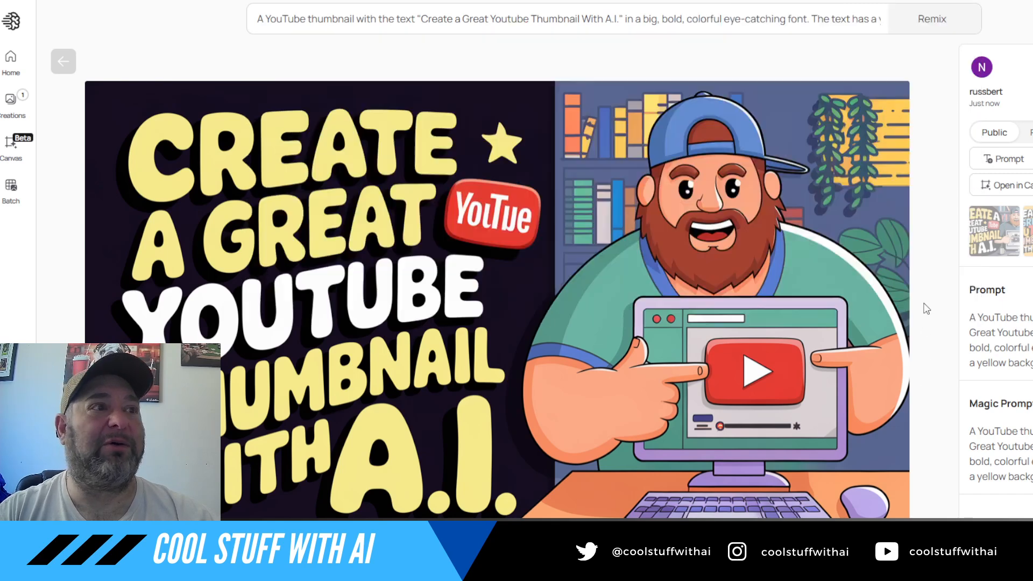
{"action": "left_click", "coordinate": [11, 103]}
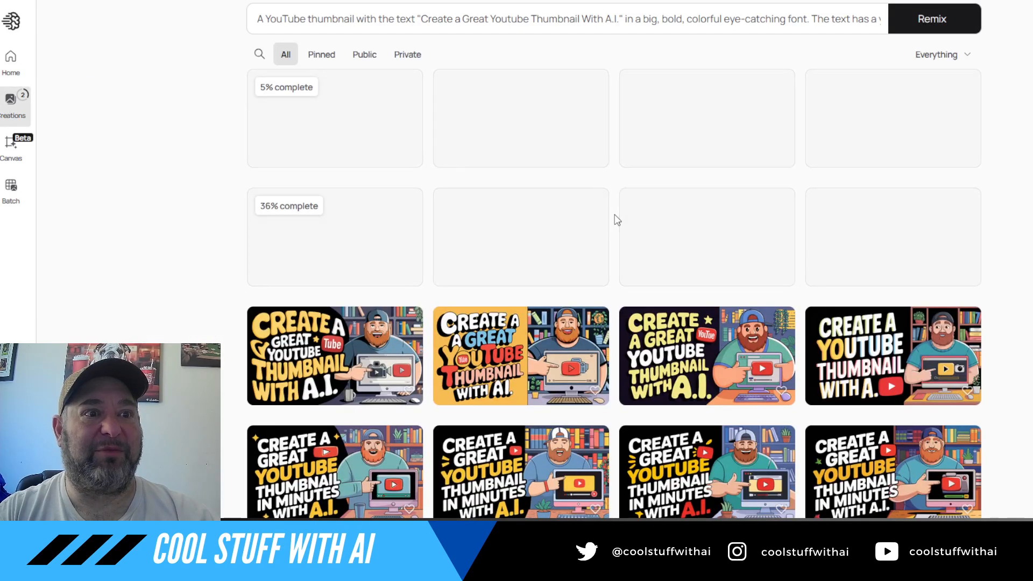
Open the yellow-background cartoon with multicolored lettering and remix it at image weight 50 in Auto style
{"action": "left_click", "coordinate": [533, 375]}
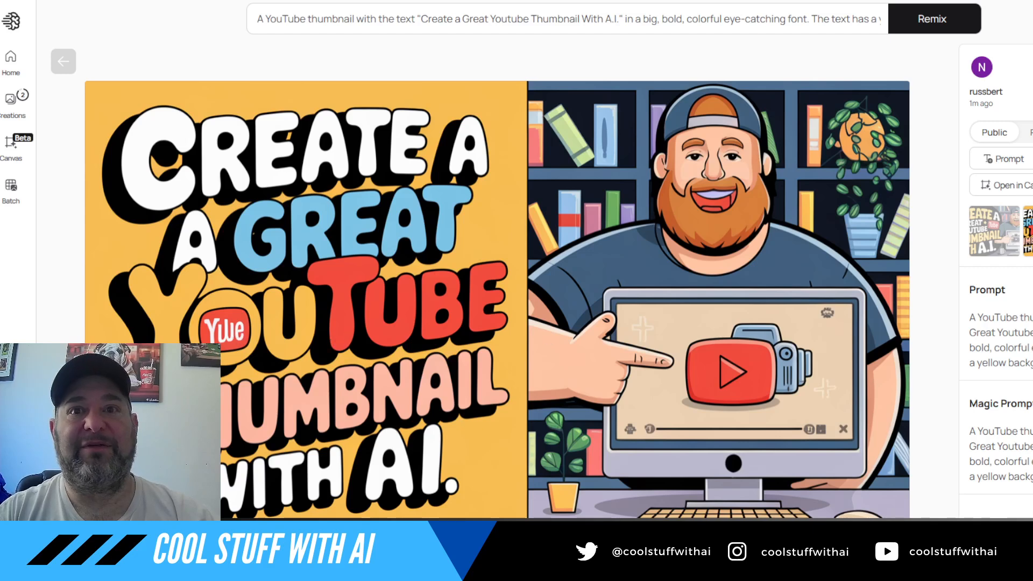
{"action": "left_click", "coordinate": [932, 18]}
{"action": "left_click", "coordinate": [911, 308]}
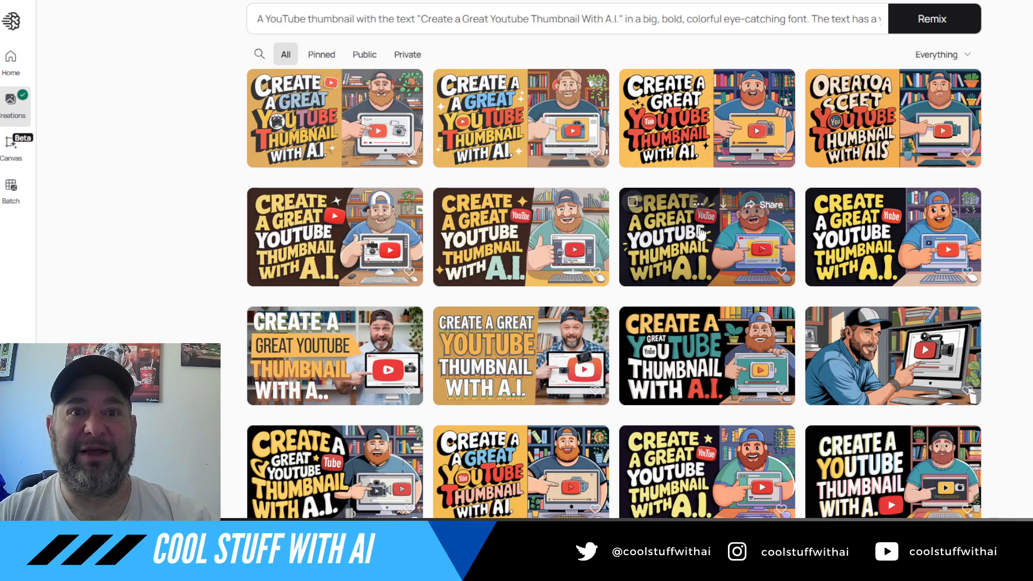
Remove the reference image, delete the prompt's sentence about the room with shelves, books and a plant, and generate a 16:9 Auto set
{"action": "left_click", "coordinate": [466, 24]}
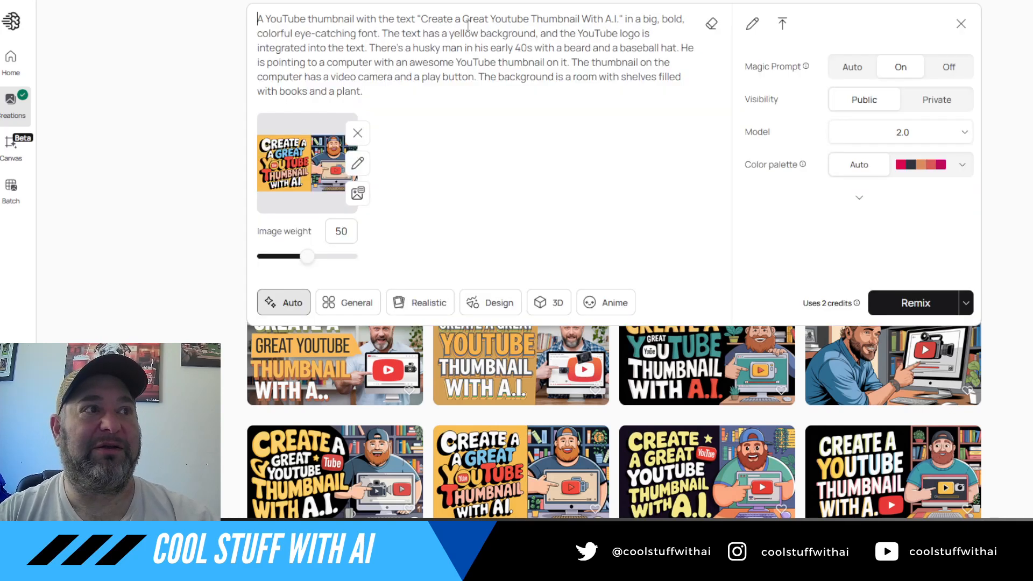
{"action": "left_click", "coordinate": [357, 133]}
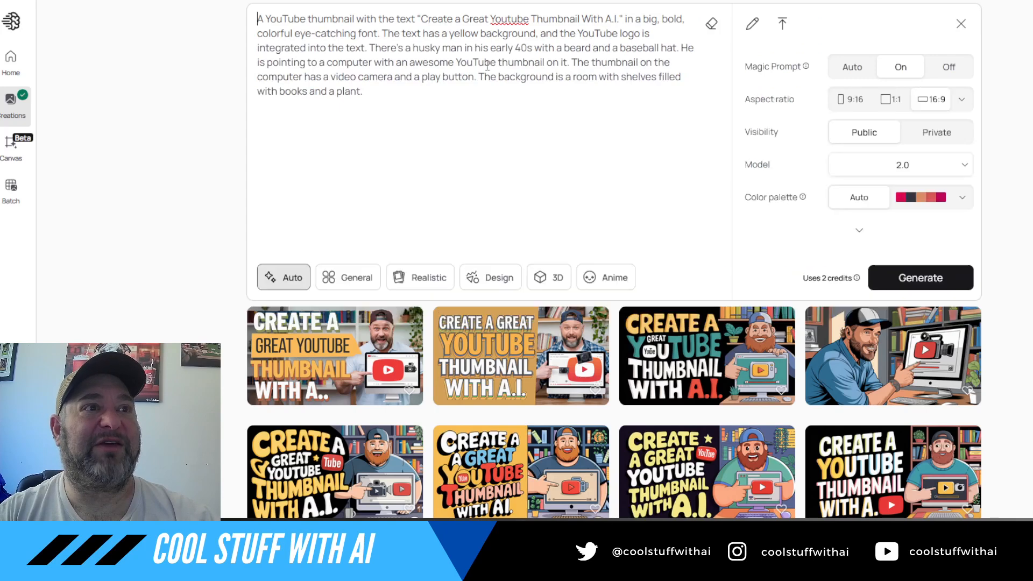
{"action": "left_click_drag", "start_coordinate": [478, 79], "coordinate": [483, 90]}
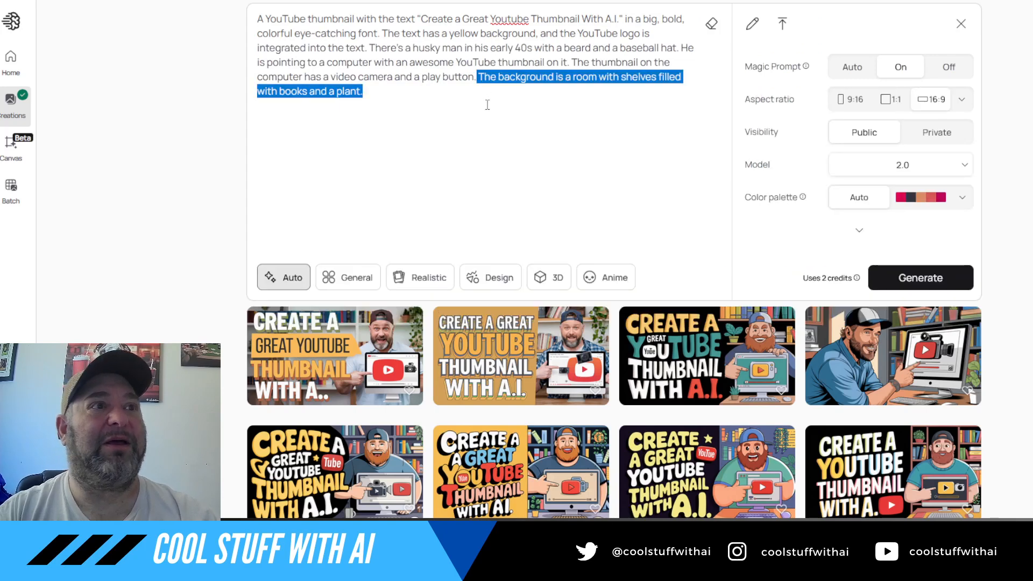
{"action": "key", "text": "BackSpace"}
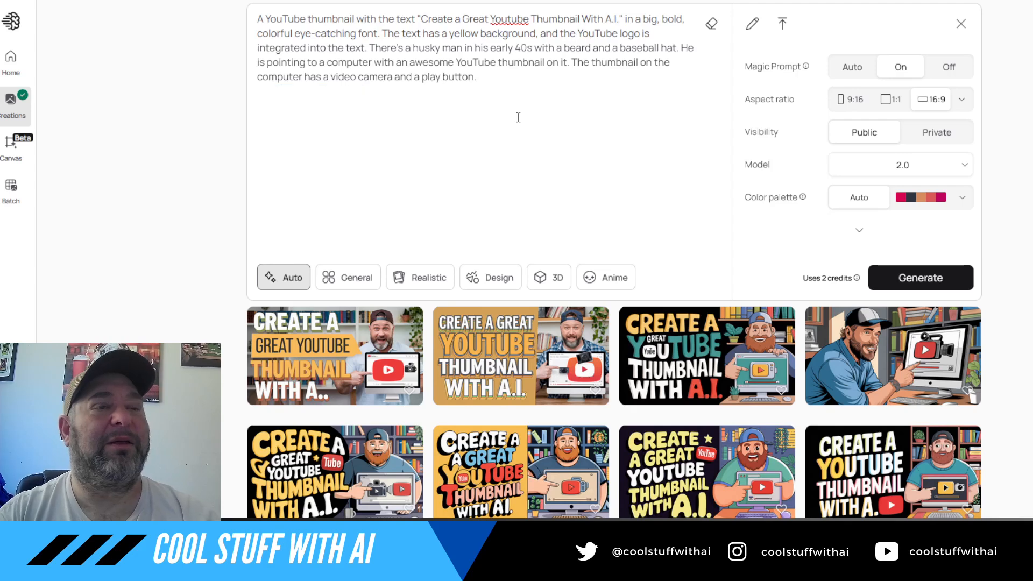
{"action": "left_click", "coordinate": [933, 285]}
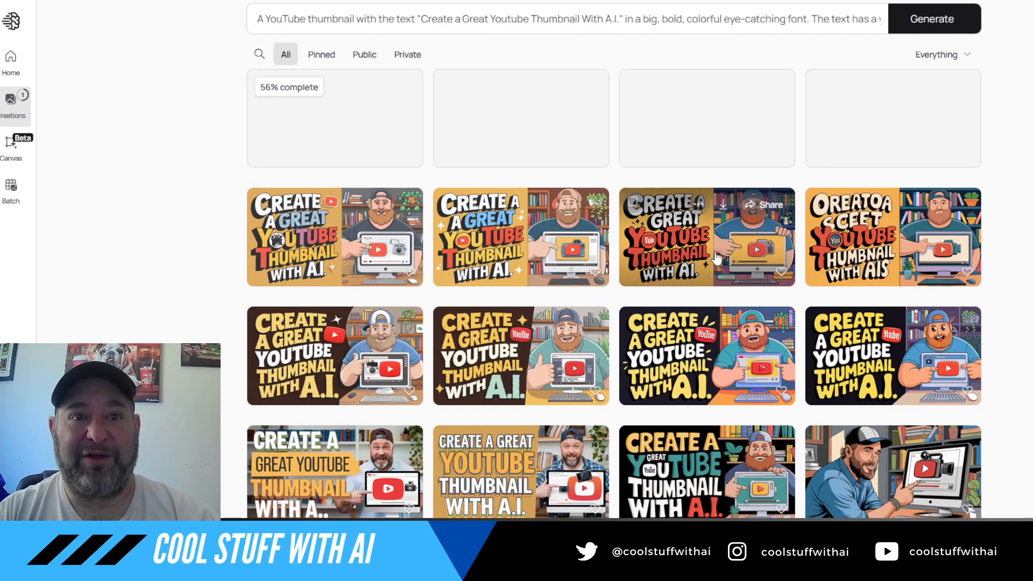
Browse the earlier creations, view the blue-shirt "in Minutes" cartoon with the camera on the desk, and return to the gallery
{"action": "scroll", "coordinate": [717, 258], "scroll_direction": "down", "scroll_amount": 8}
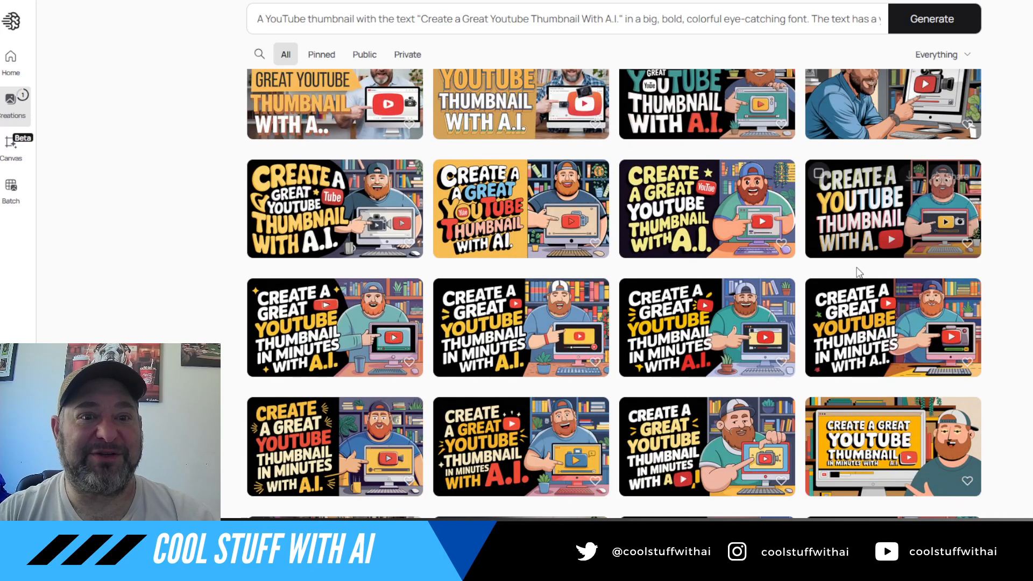
{"action": "scroll", "coordinate": [857, 273], "scroll_direction": "down", "scroll_amount": 2}
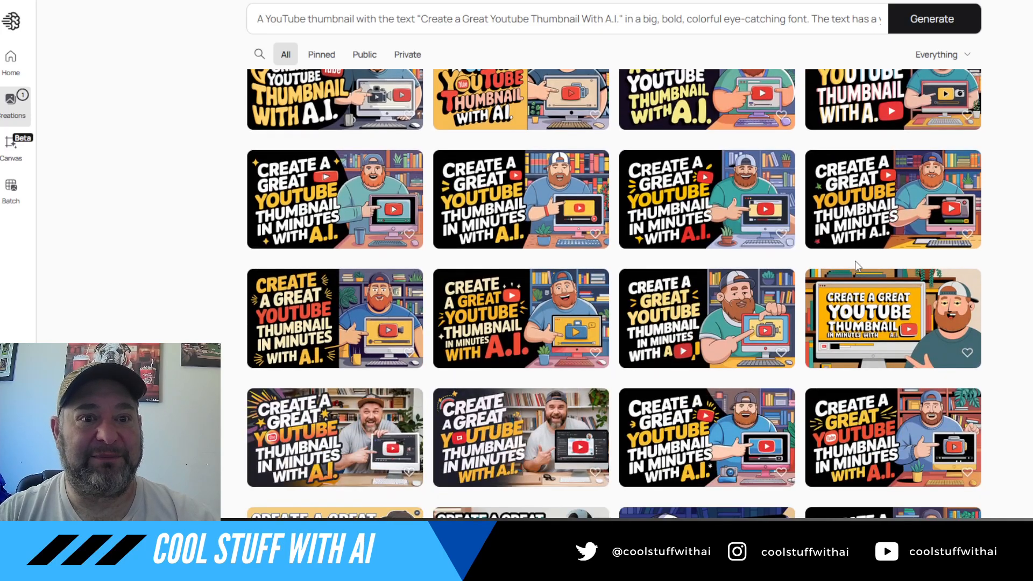
{"action": "left_click", "coordinate": [706, 453]}
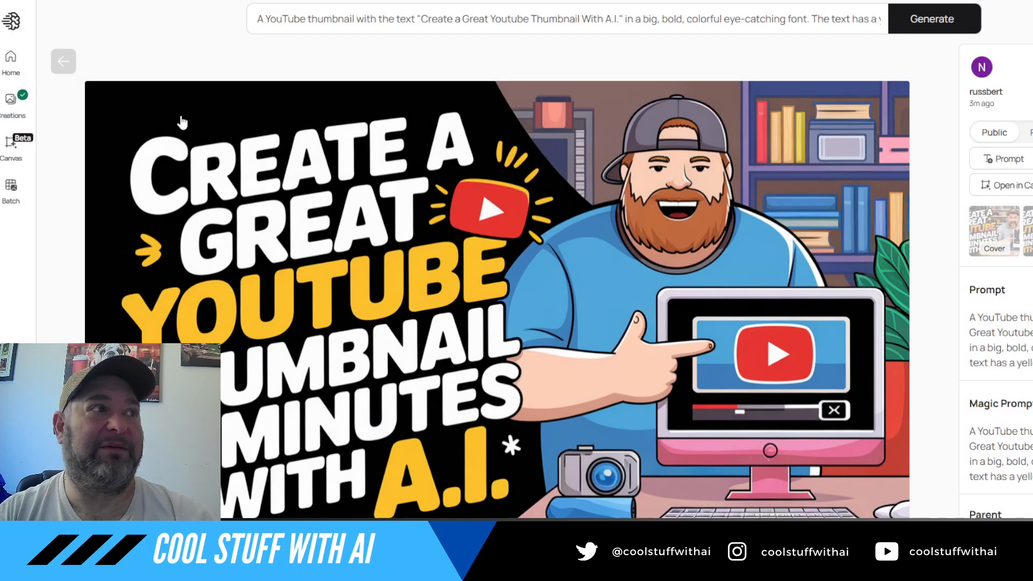
{"action": "left_click", "coordinate": [11, 103]}
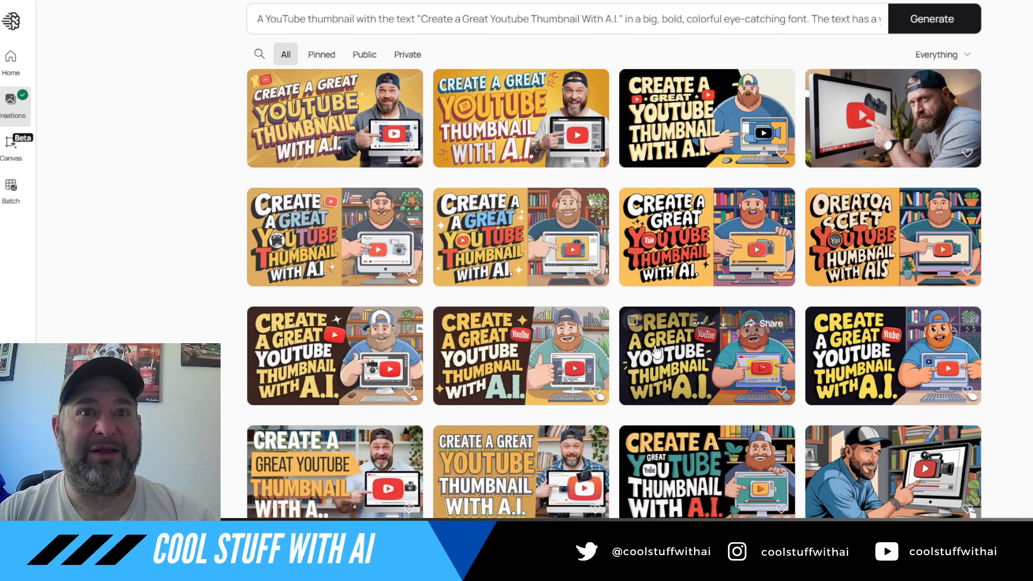
Delete the prompt's sentence about the video camera and play button, and generate another 16:9 Auto set
{"action": "left_click", "coordinate": [705, 11]}
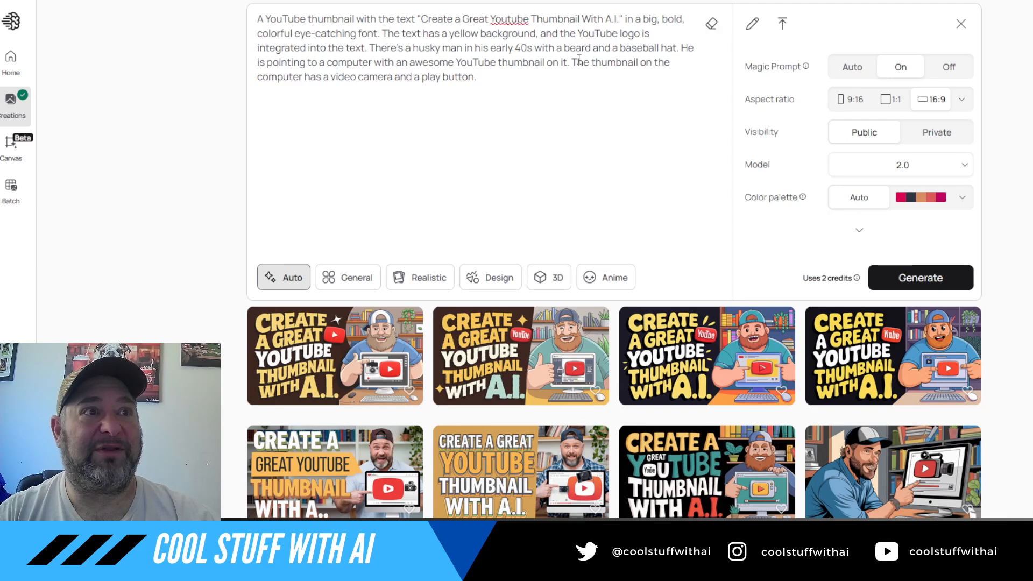
{"action": "left_click_drag", "start_coordinate": [572, 62], "coordinate": [580, 80]}
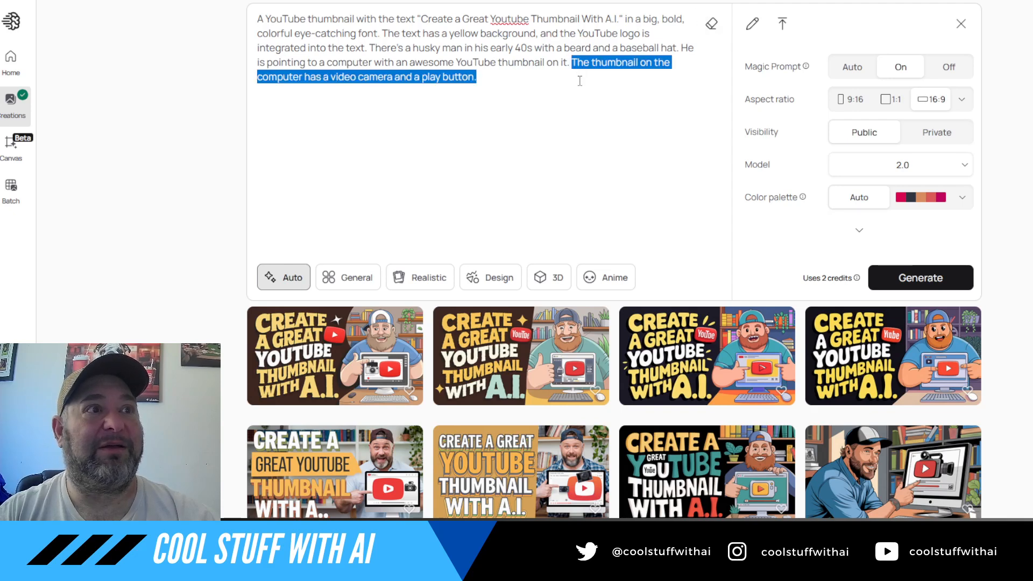
{"action": "key", "text": "BackSpace"}
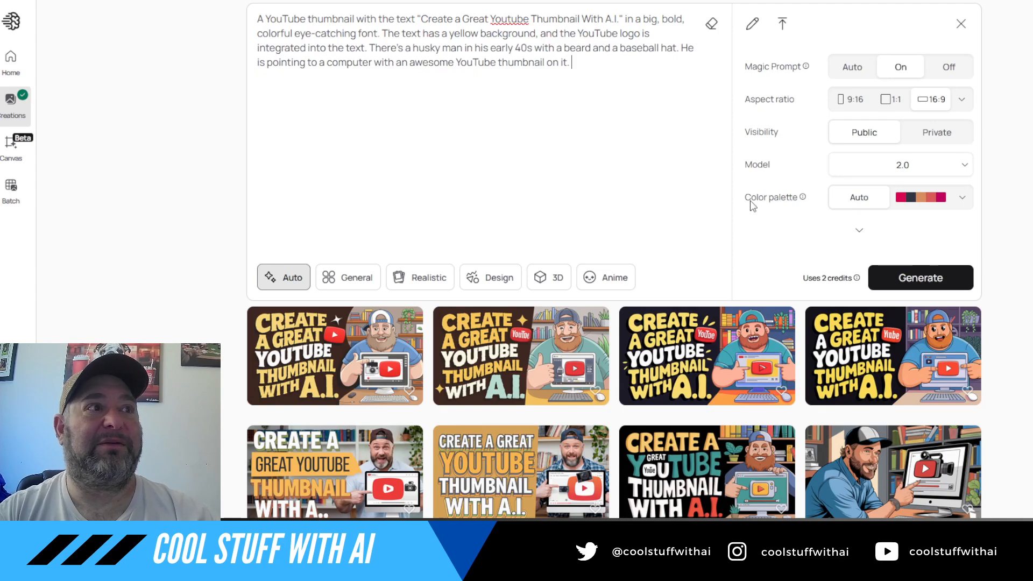
{"action": "left_click", "coordinate": [921, 278]}
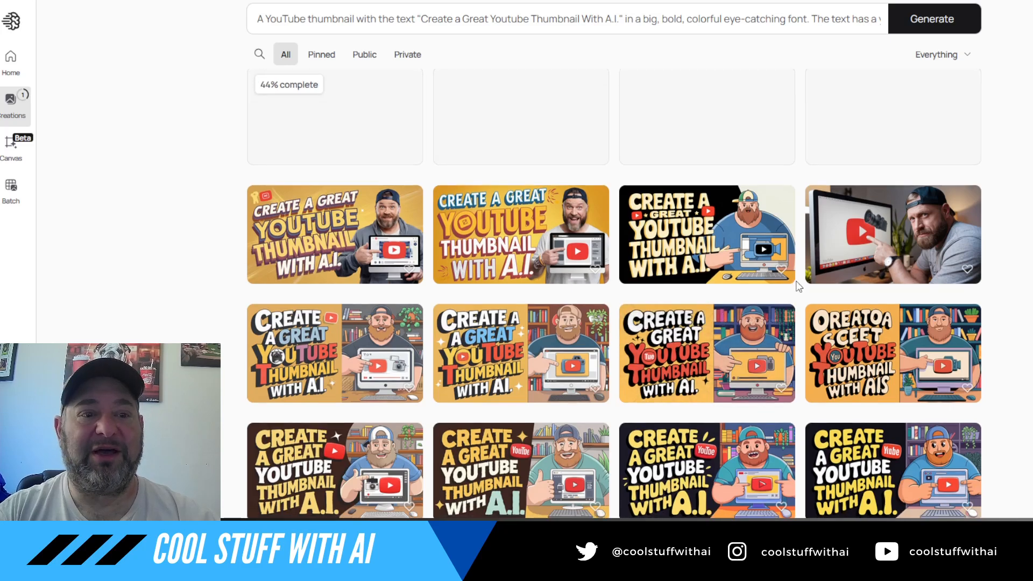
Open the new illustration with the title on the monitor the man points at, and remix it at image weight 50 in Auto style
{"action": "scroll", "coordinate": [797, 283], "scroll_direction": "down", "scroll_amount": 2}
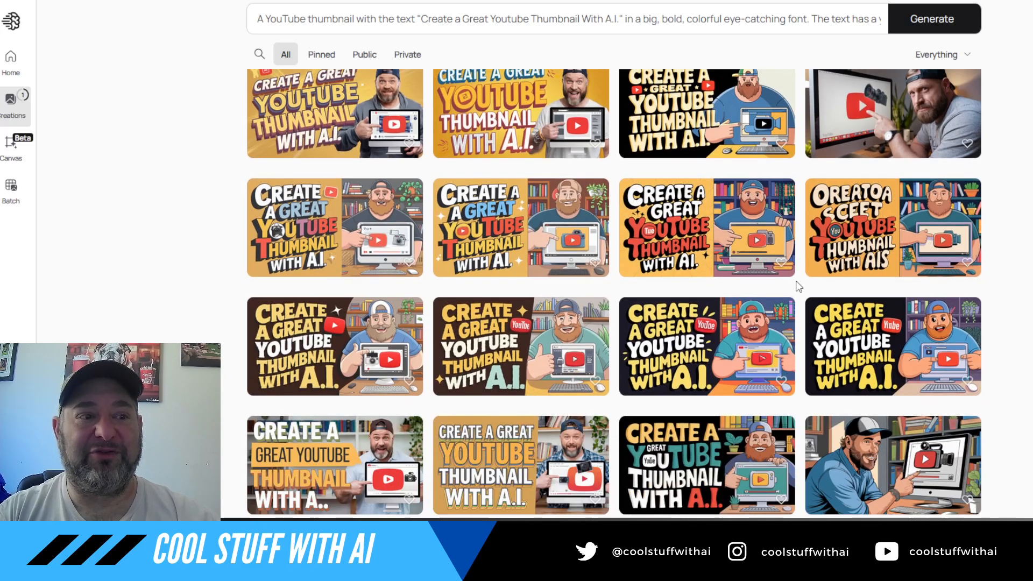
{"action": "scroll", "coordinate": [798, 286], "scroll_direction": "up", "scroll_amount": 2}
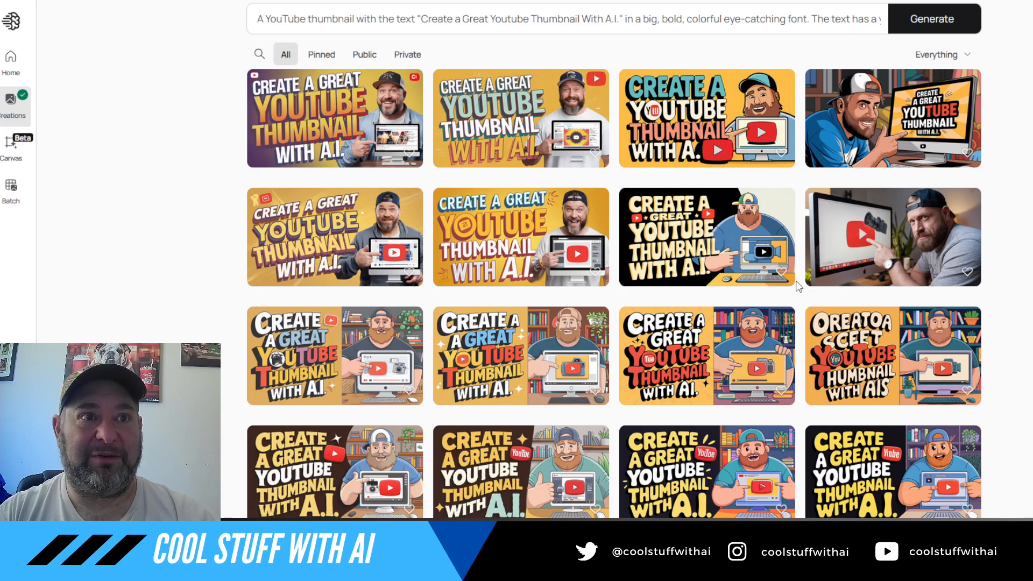
{"action": "left_click", "coordinate": [875, 126]}
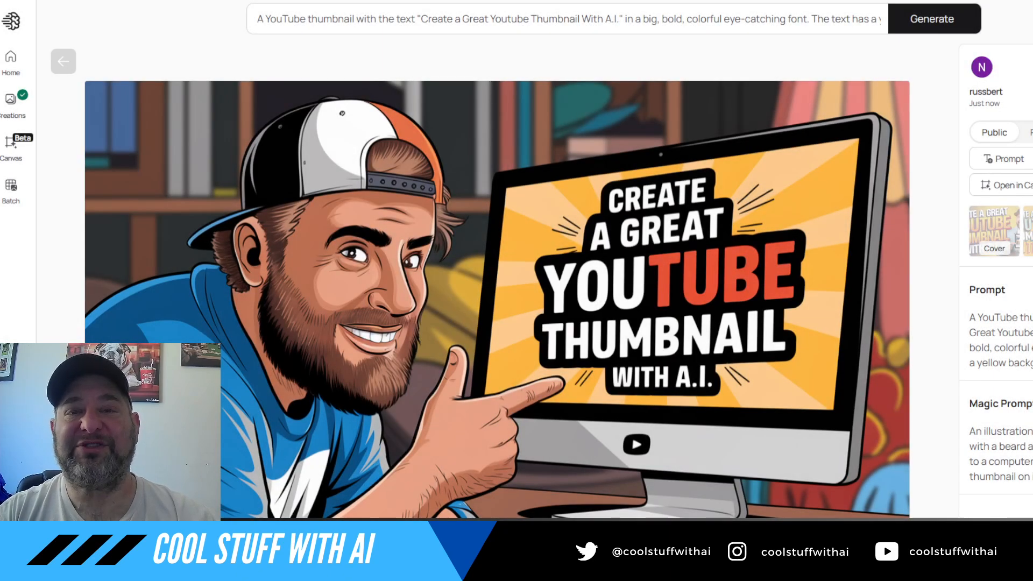
{"action": "left_click", "coordinate": [932, 19]}
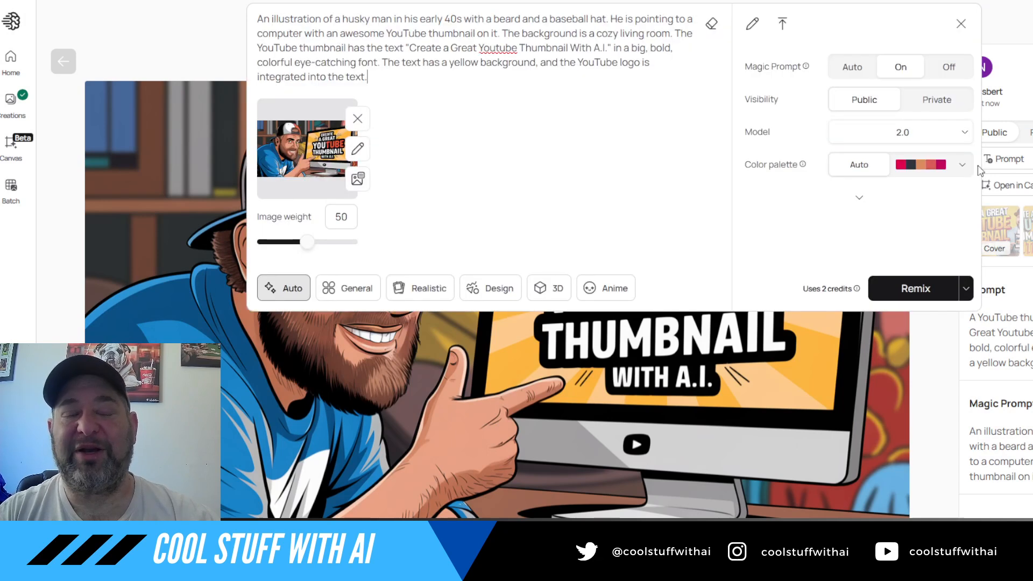
{"action": "left_click", "coordinate": [917, 292]}
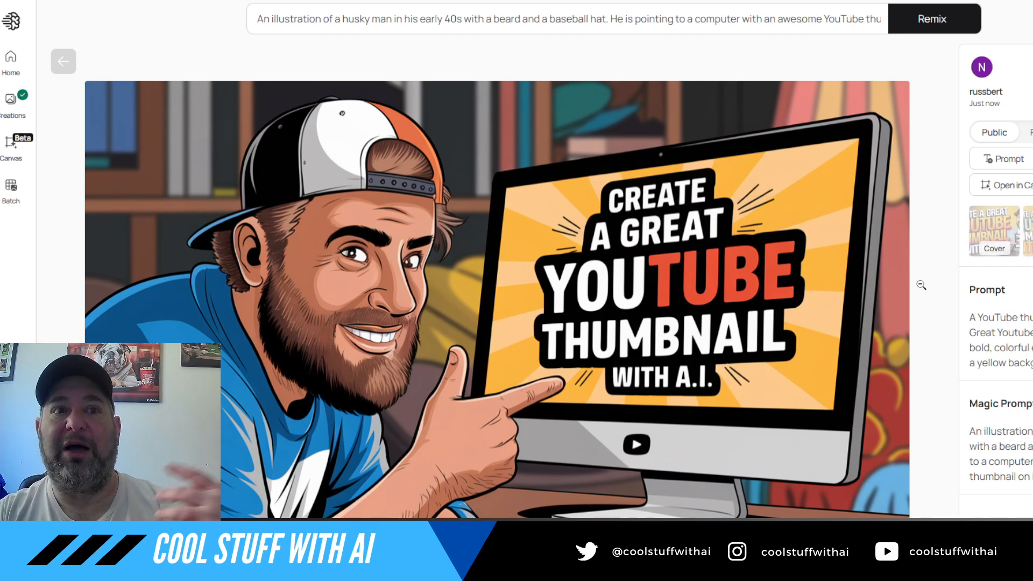
View the remix with the gray cap and pastel "YouTube" lettering at full size, and return to the gallery of creations
{"action": "left_click", "coordinate": [12, 105]}
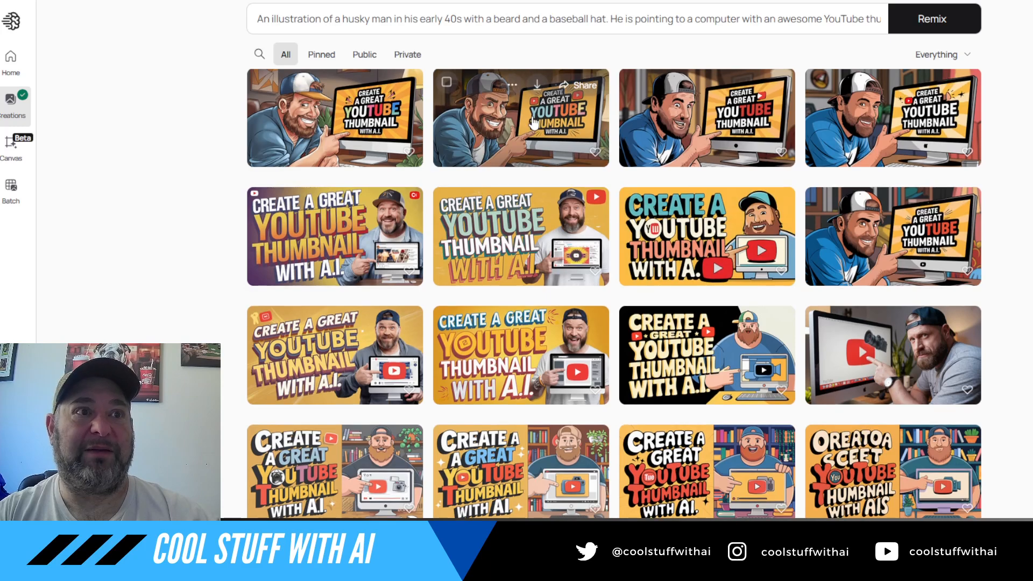
{"action": "left_click", "coordinate": [532, 122]}
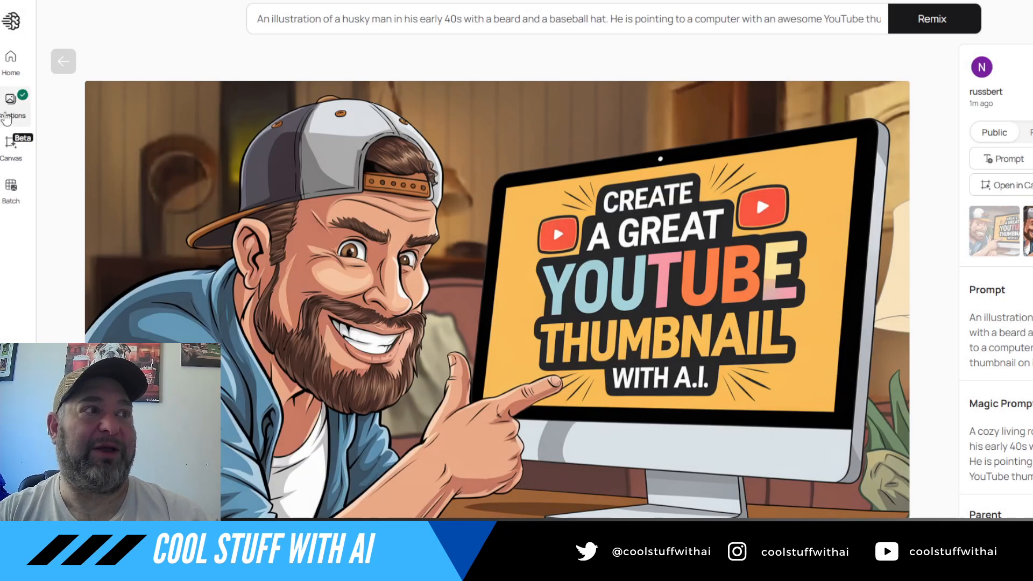
{"action": "left_click", "coordinate": [6, 119]}
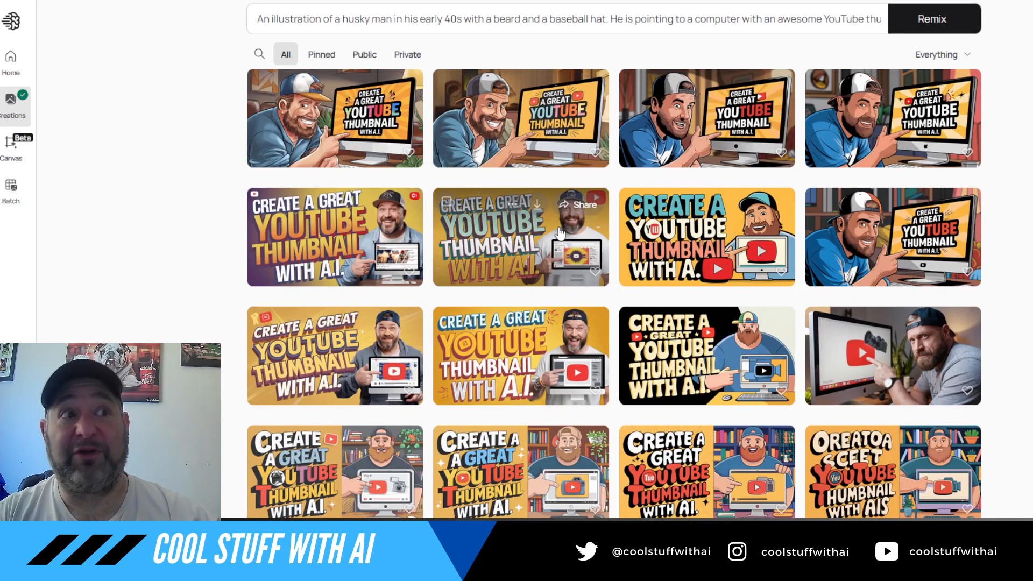